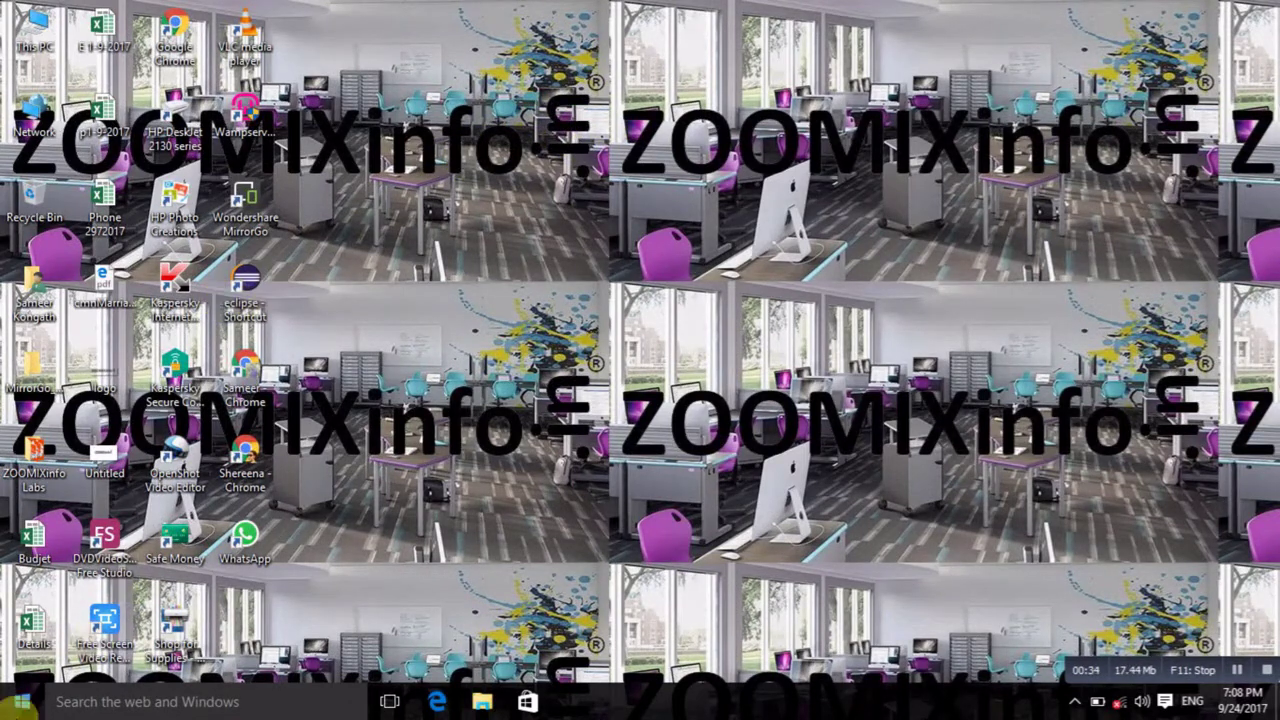
Launch Word 2013 from Start > All apps > Microsoft Office 2013.
click(20, 704)
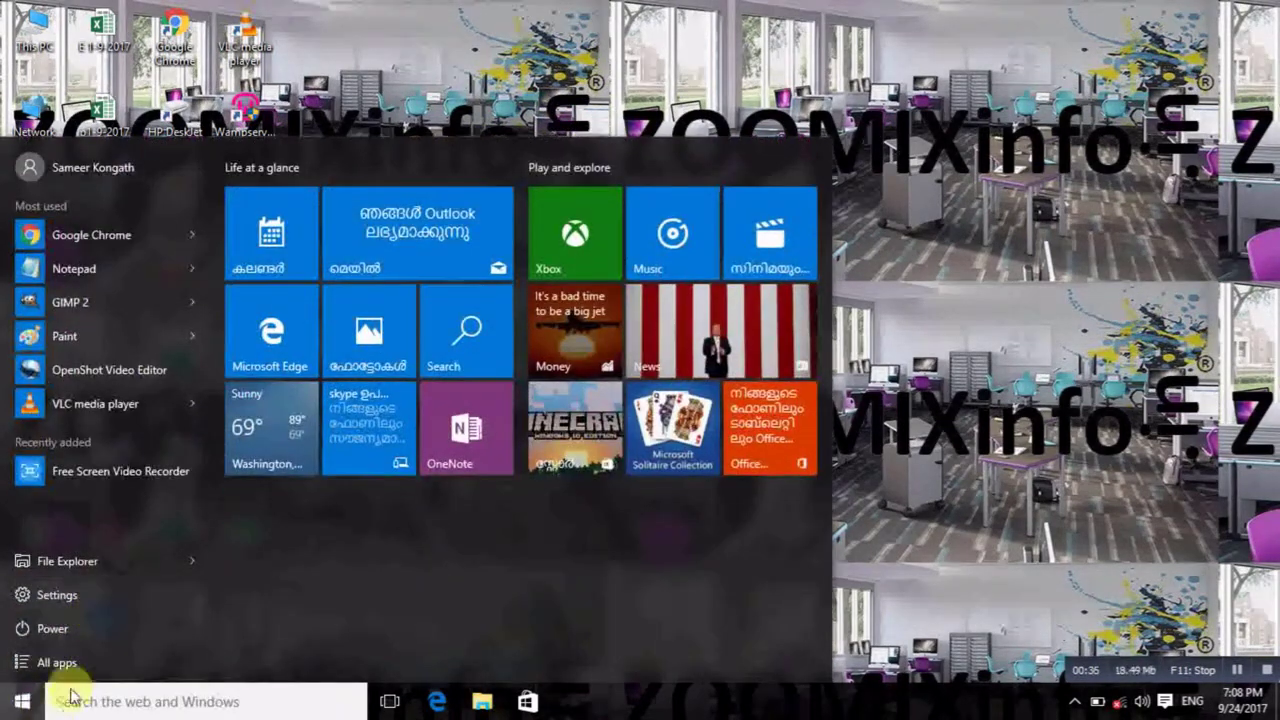
click(60, 663)
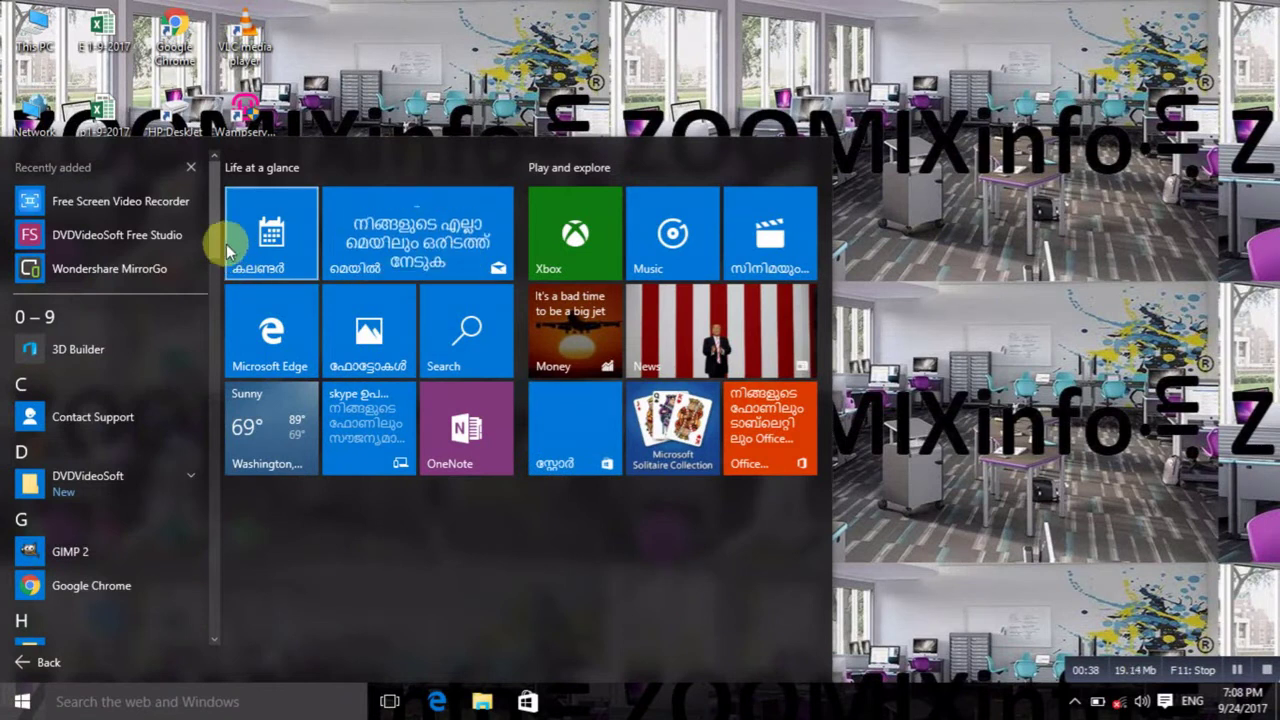
drag(209, 235, 208, 366)
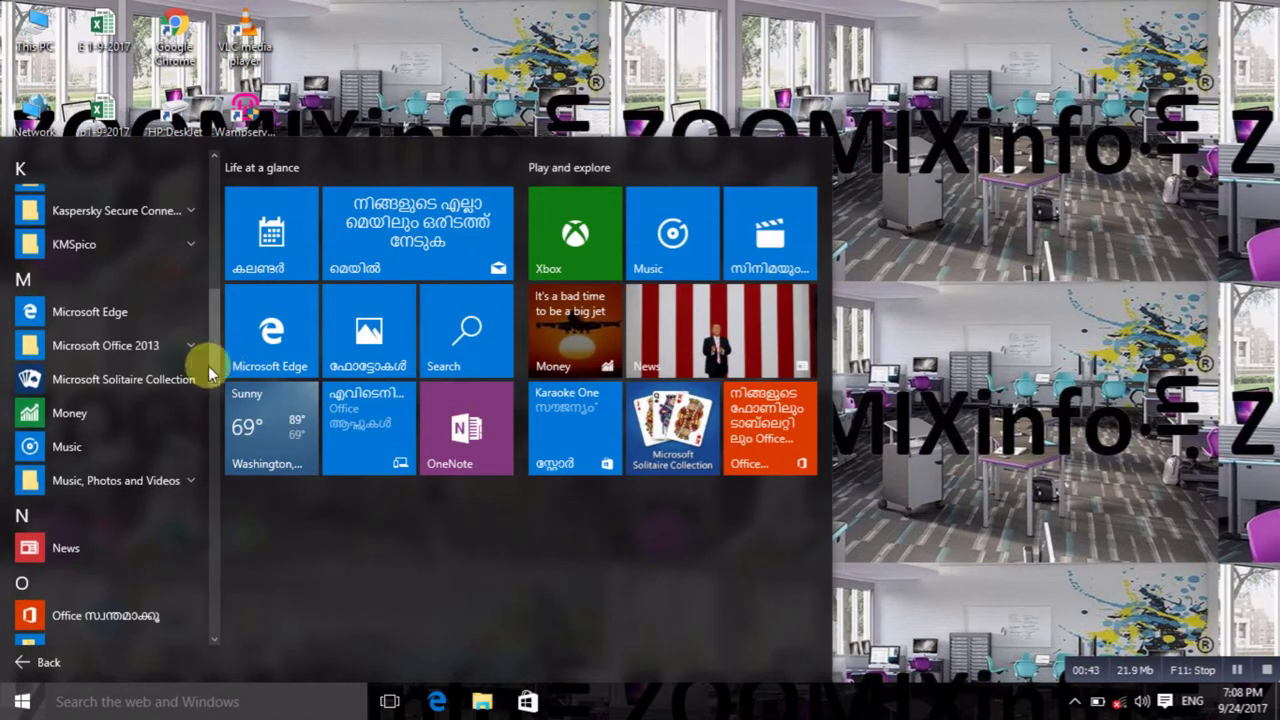
click(153, 345)
scroll(100, 517, down, 3)
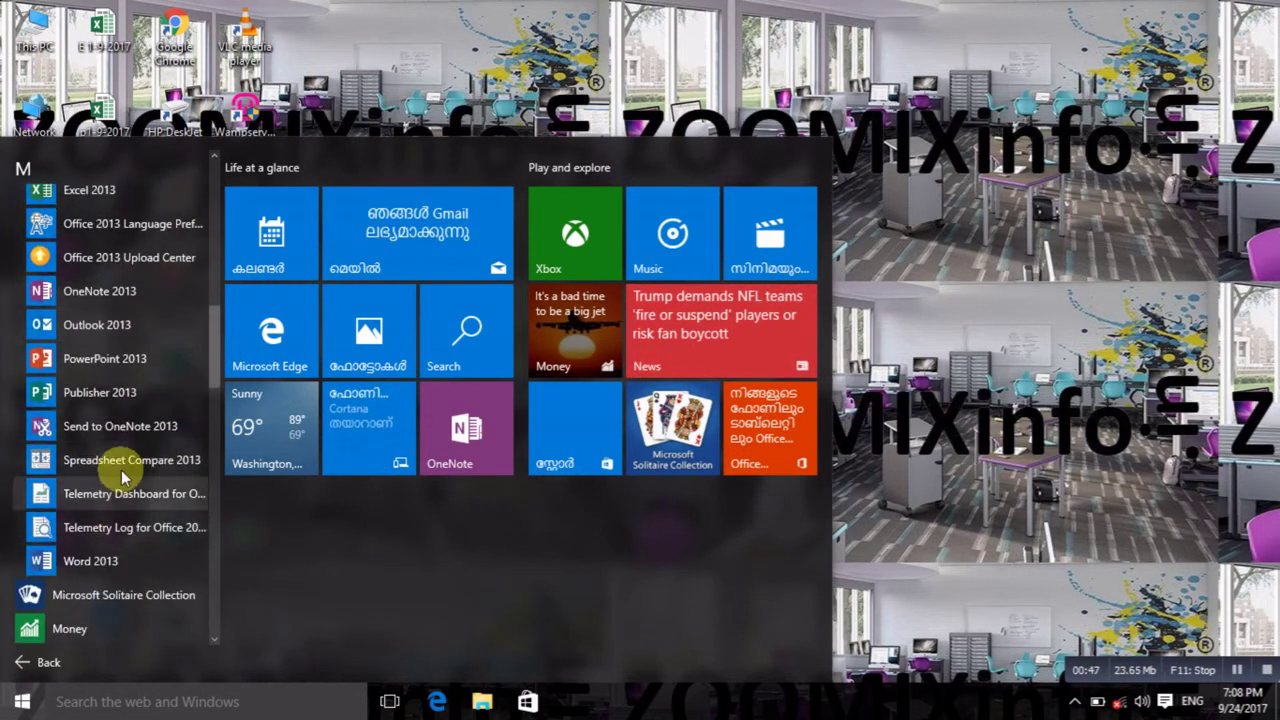
click(95, 561)
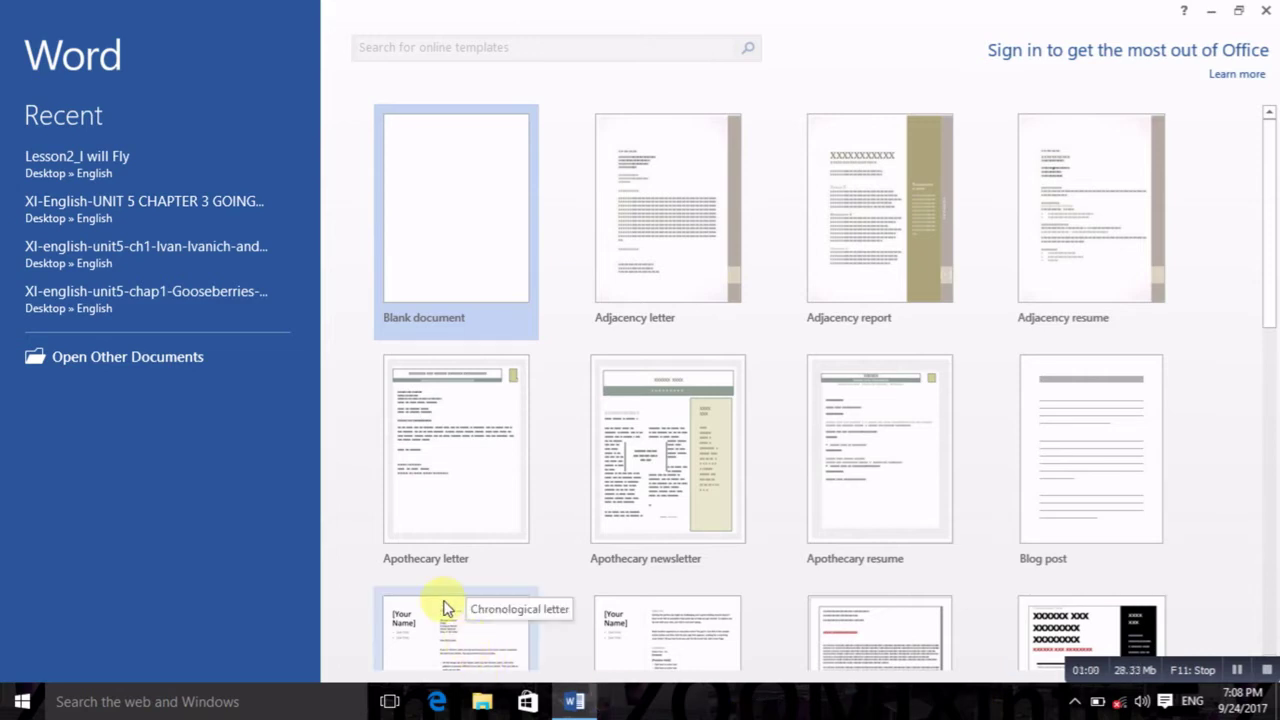
Close Word's start screen and relaunch Word 2013 by searching for 'w'.
click(1268, 9)
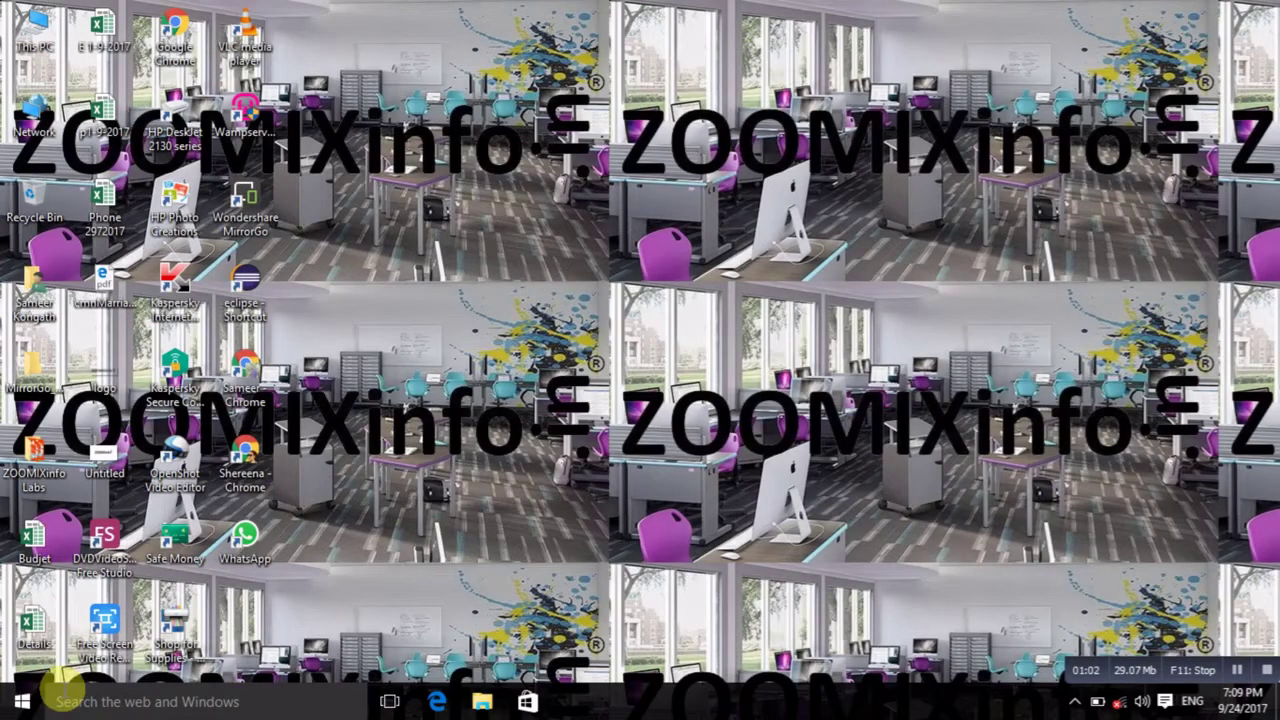
click(58, 702)
text(w)
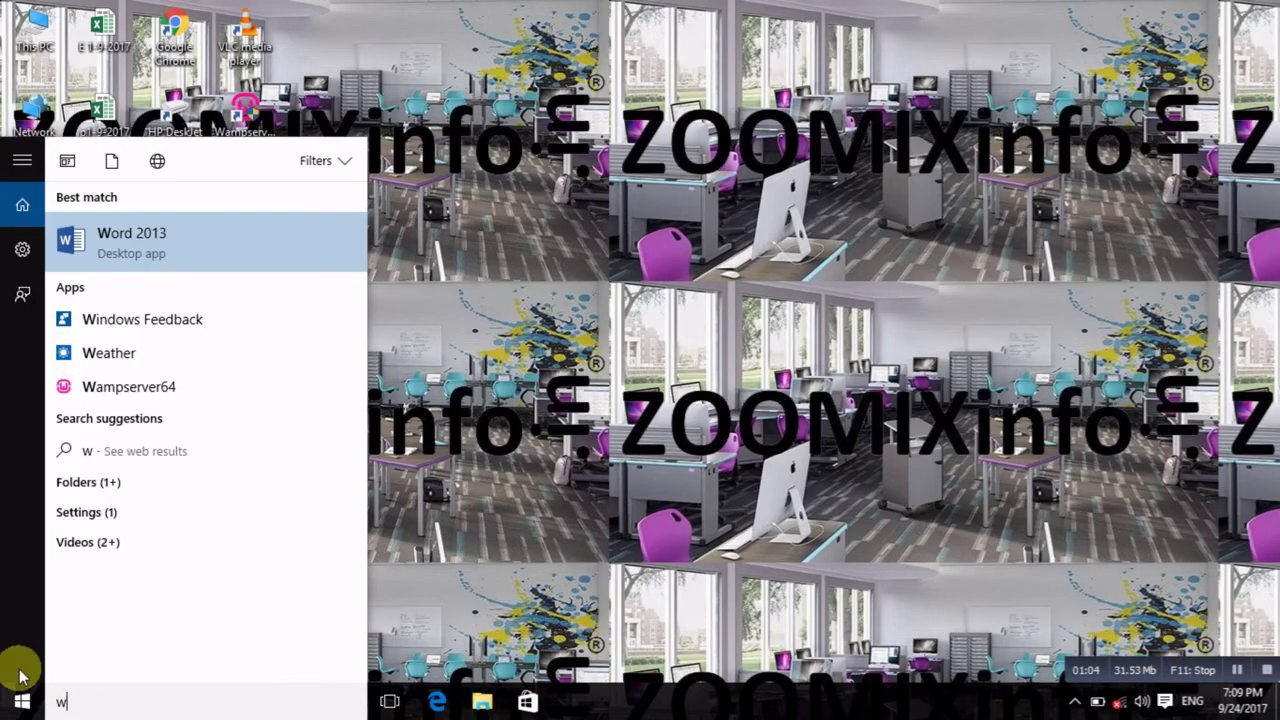
click(149, 244)
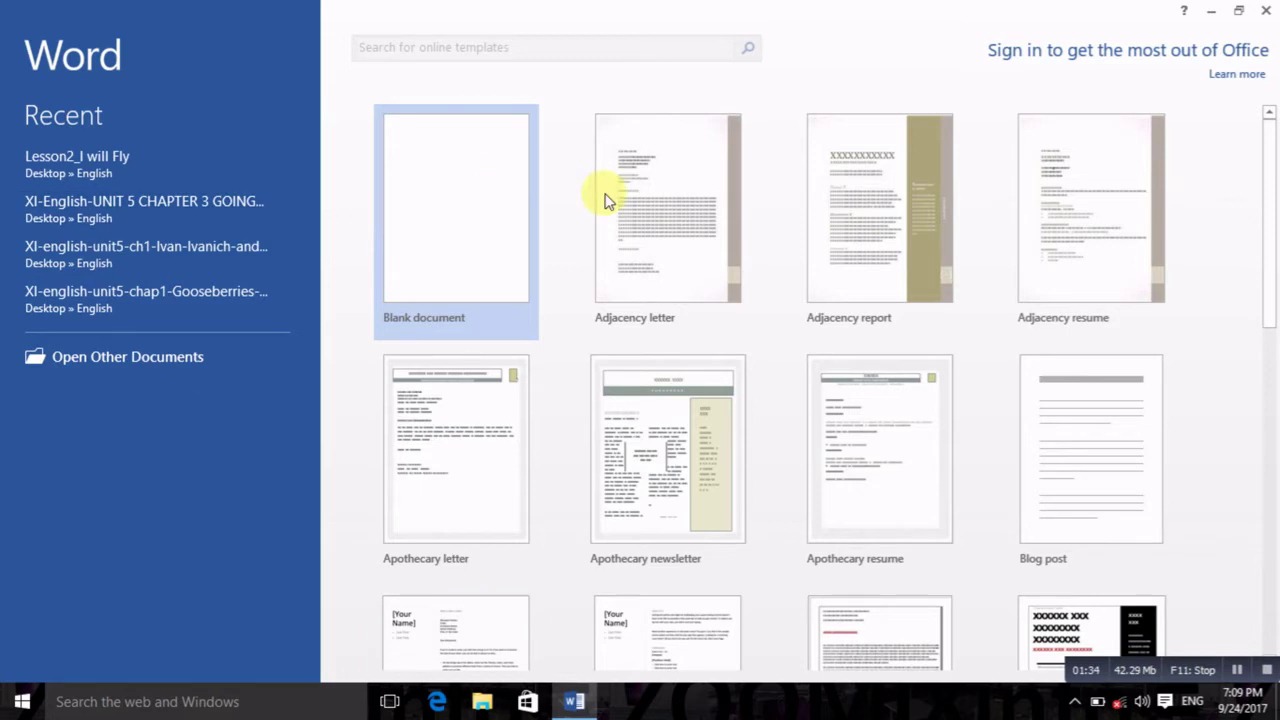
drag(1275, 192, 1260, 143)
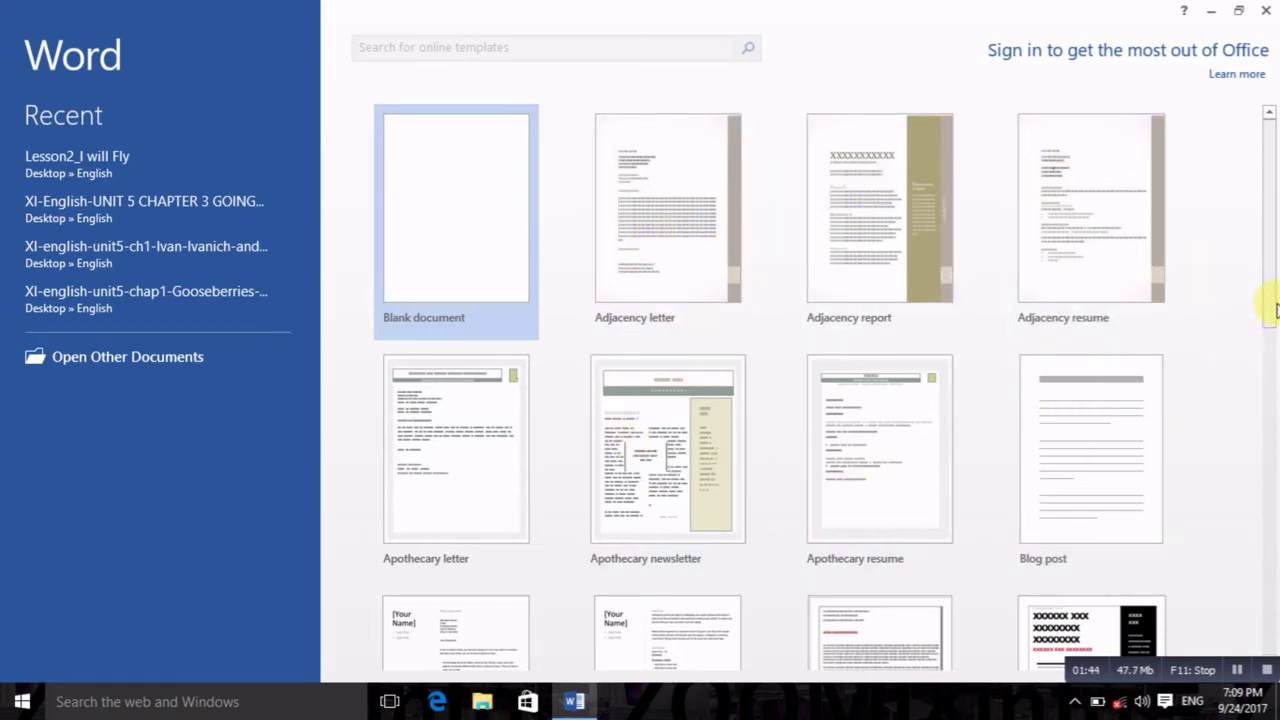
drag(1272, 318, 1266, 286)
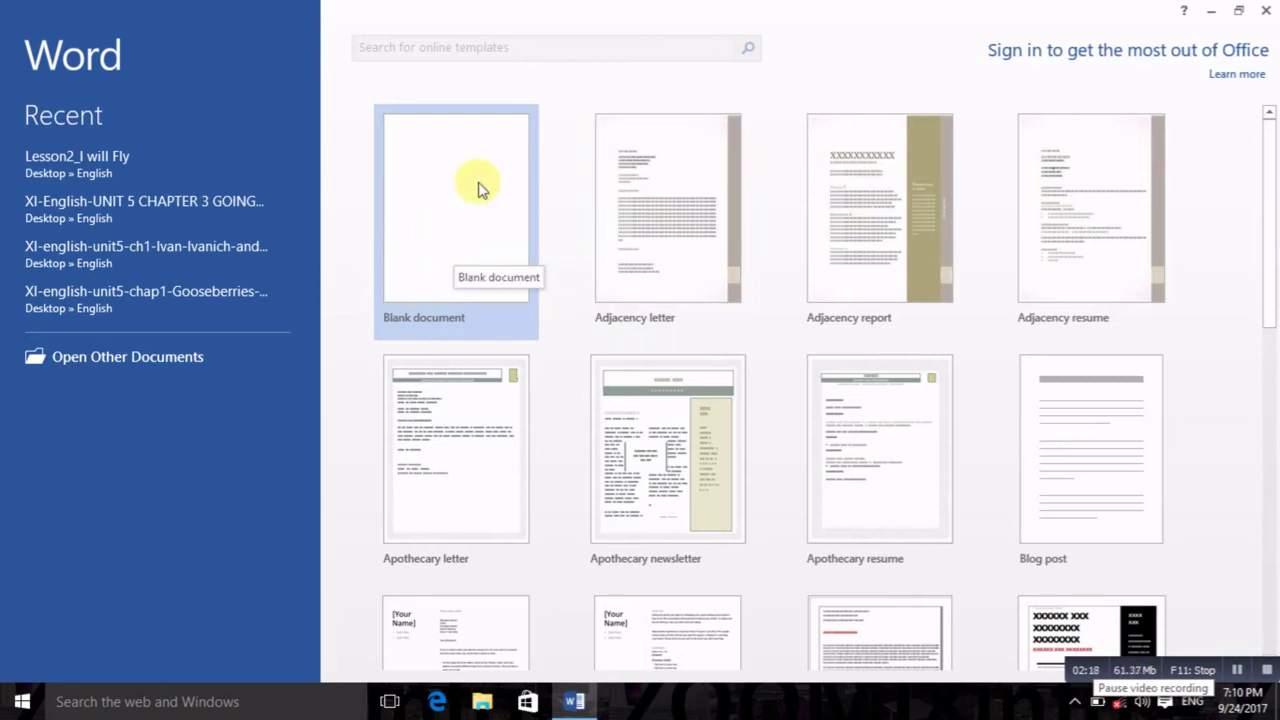
Create Document1 from the Blank document tile on the start screen.
click(474, 207)
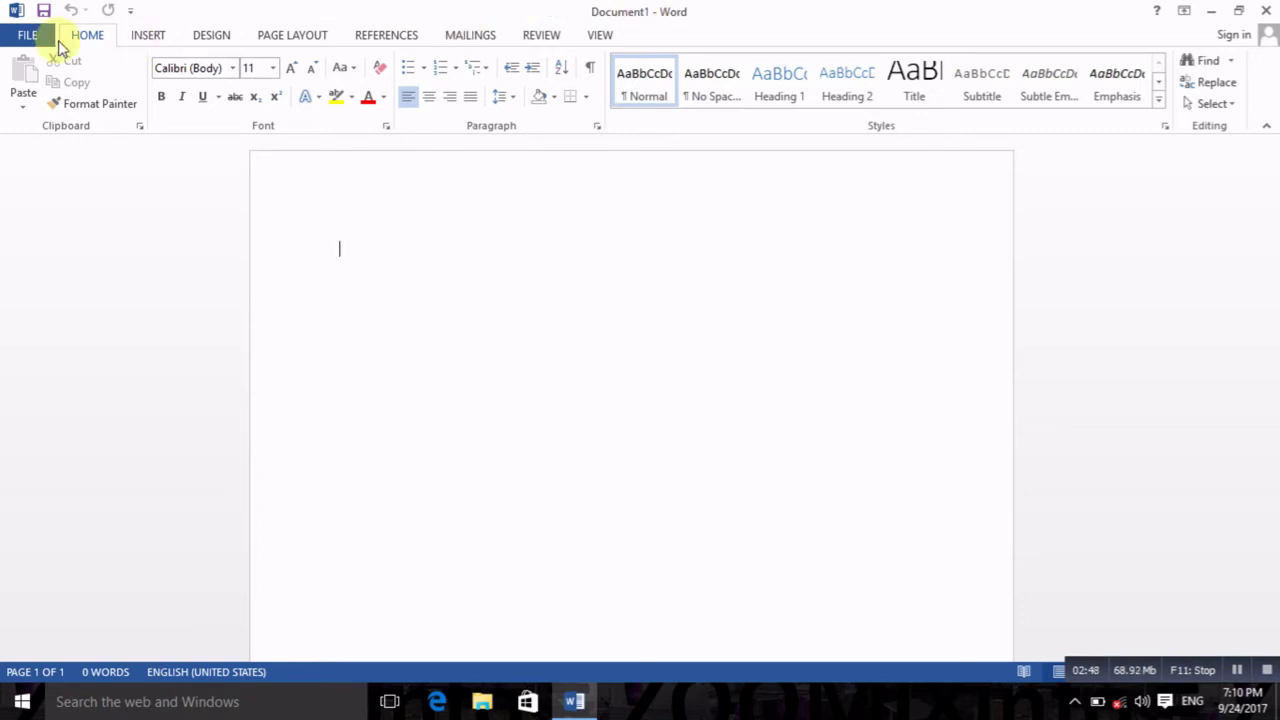
click(28, 35)
click(36, 116)
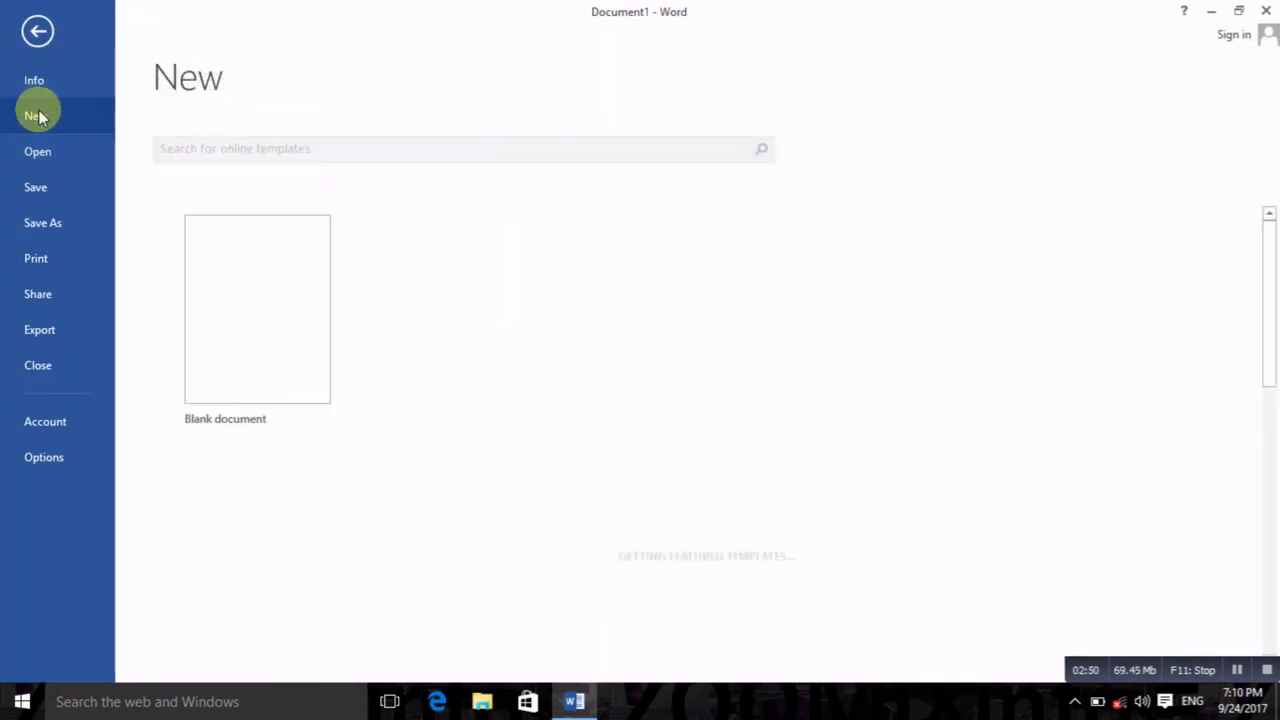
click(282, 322)
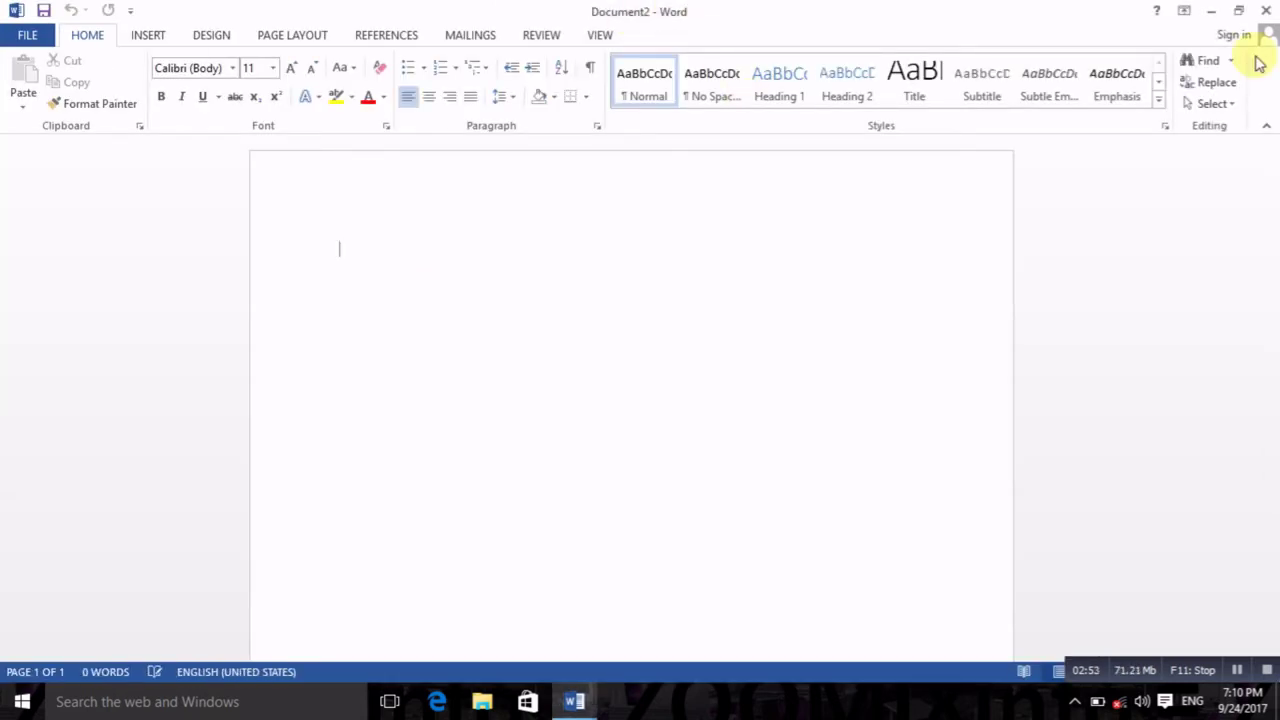
click(1238, 11)
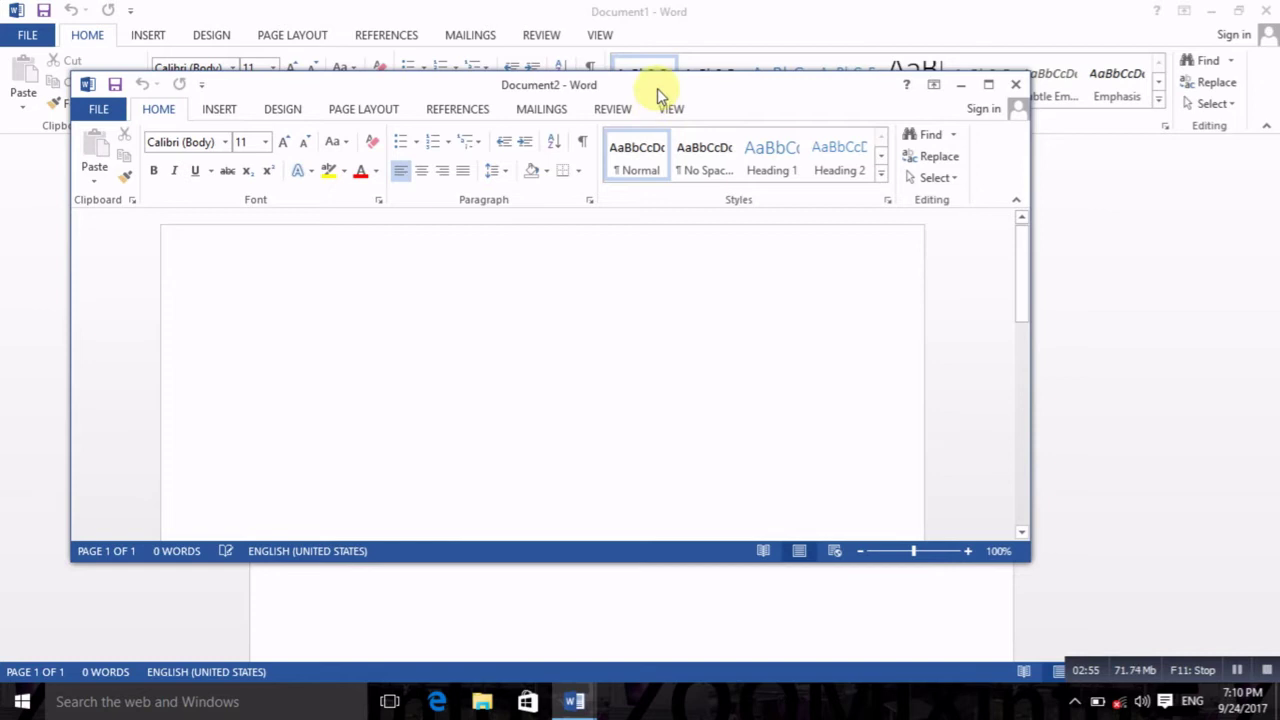
drag(657, 88, 686, 110)
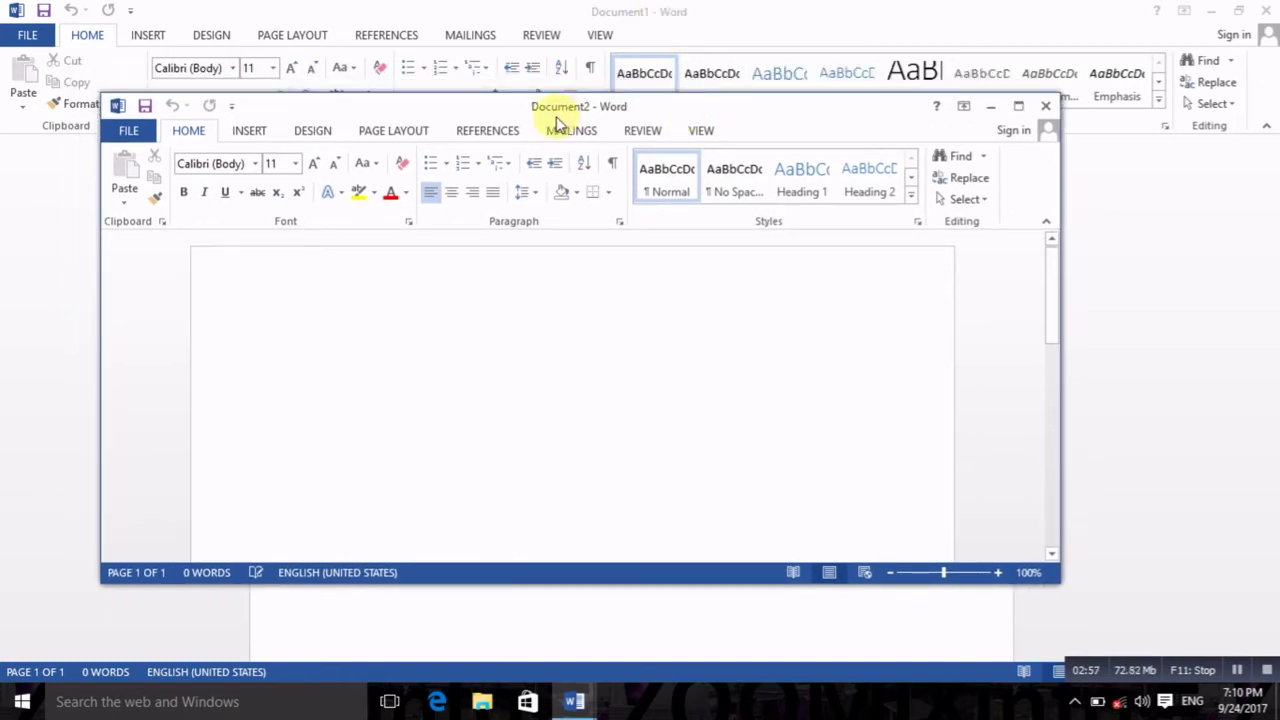
click(1045, 105)
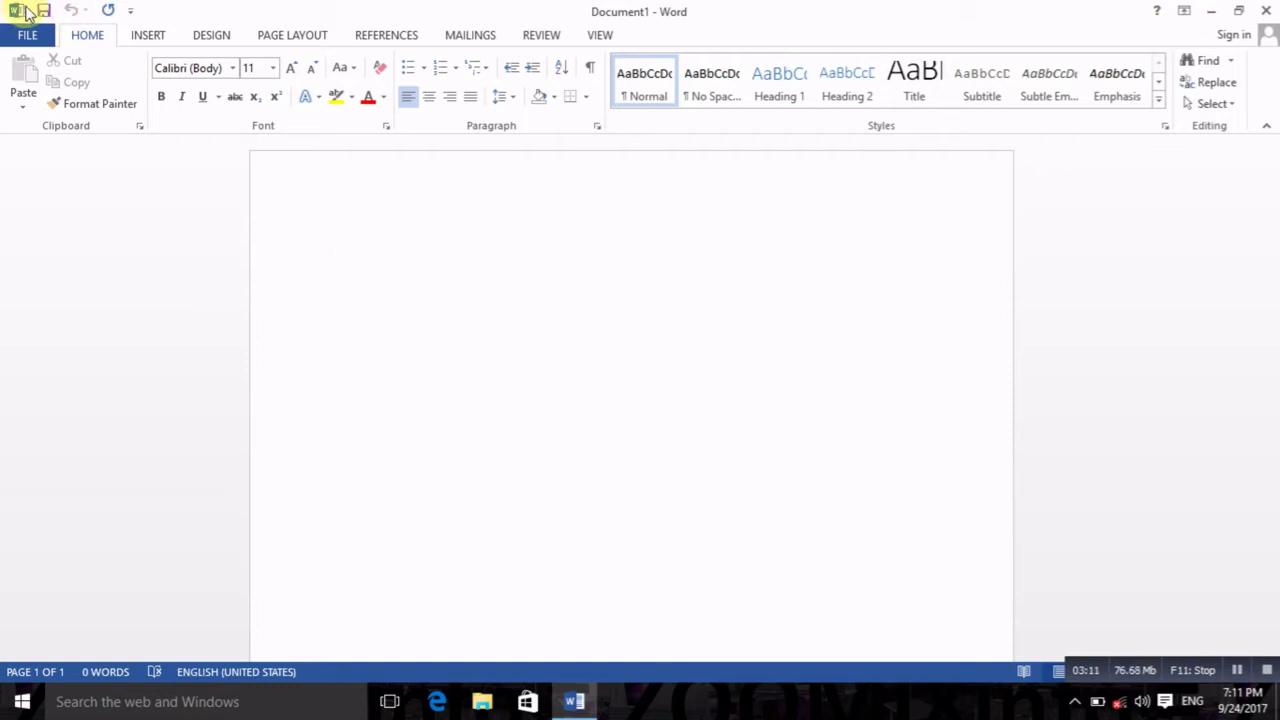
Pin New, Open and Draw Table to the Quick Access Toolbar.
click(130, 12)
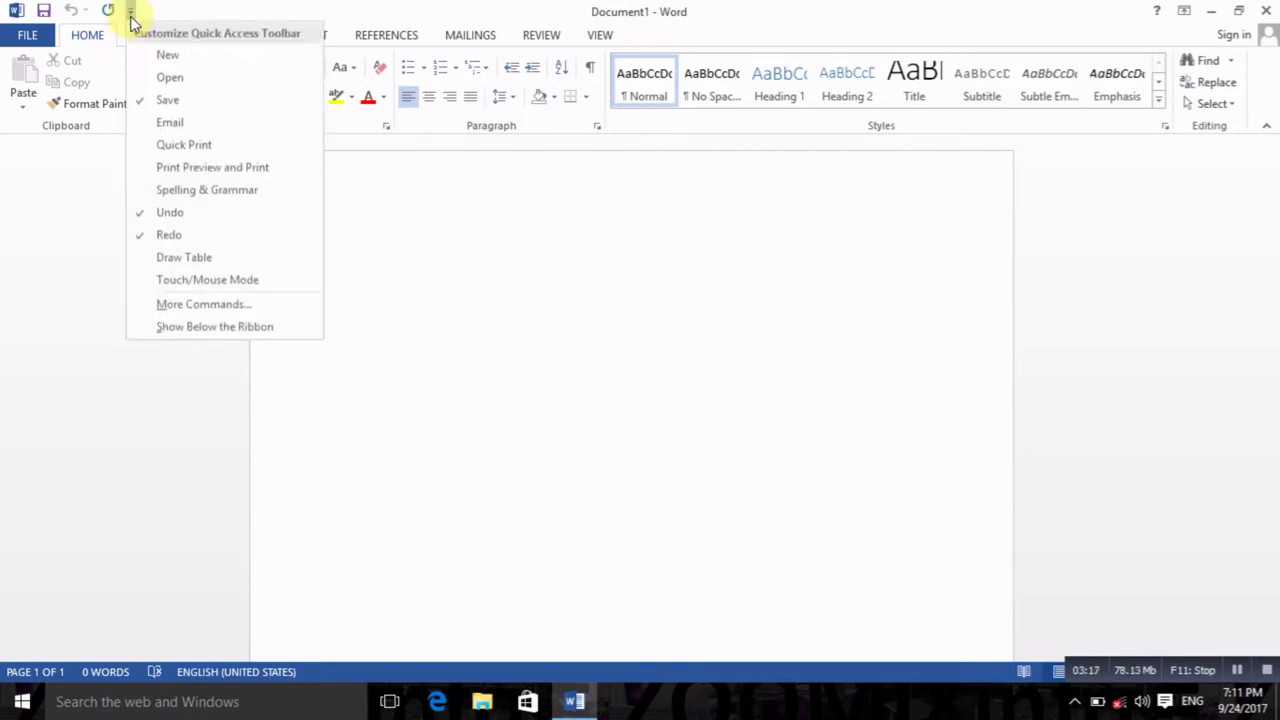
click(152, 57)
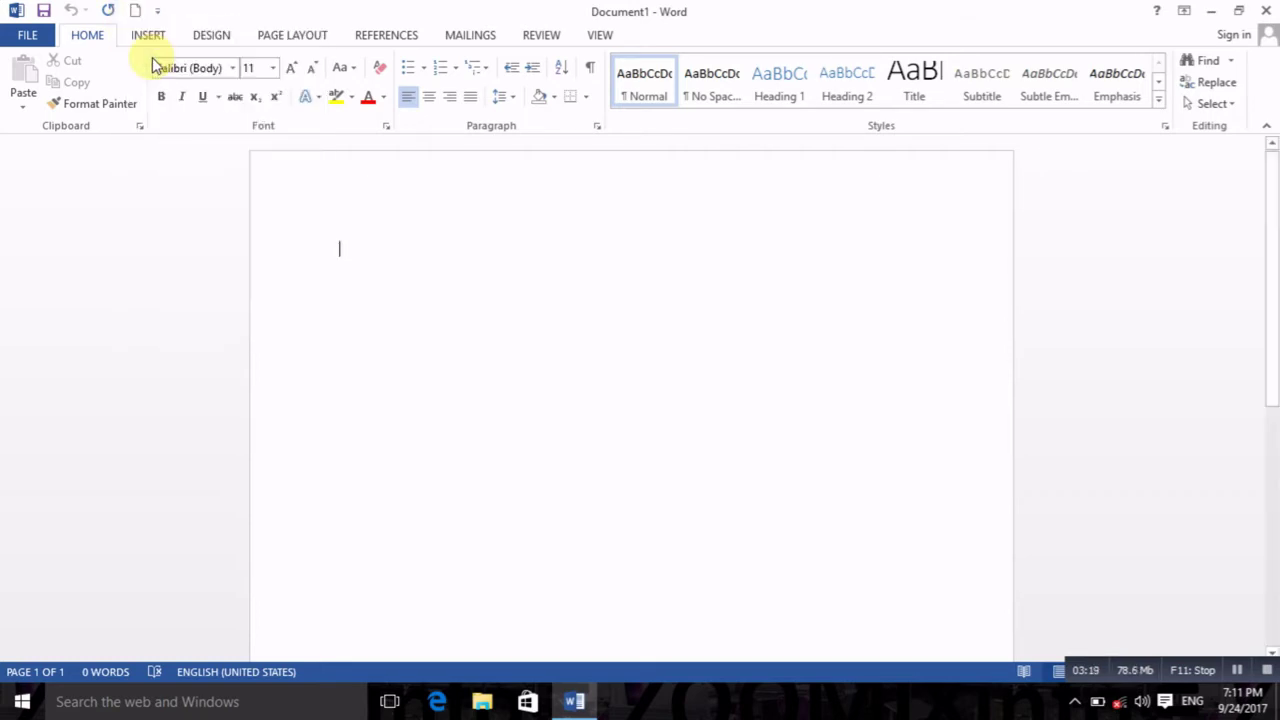
click(156, 16)
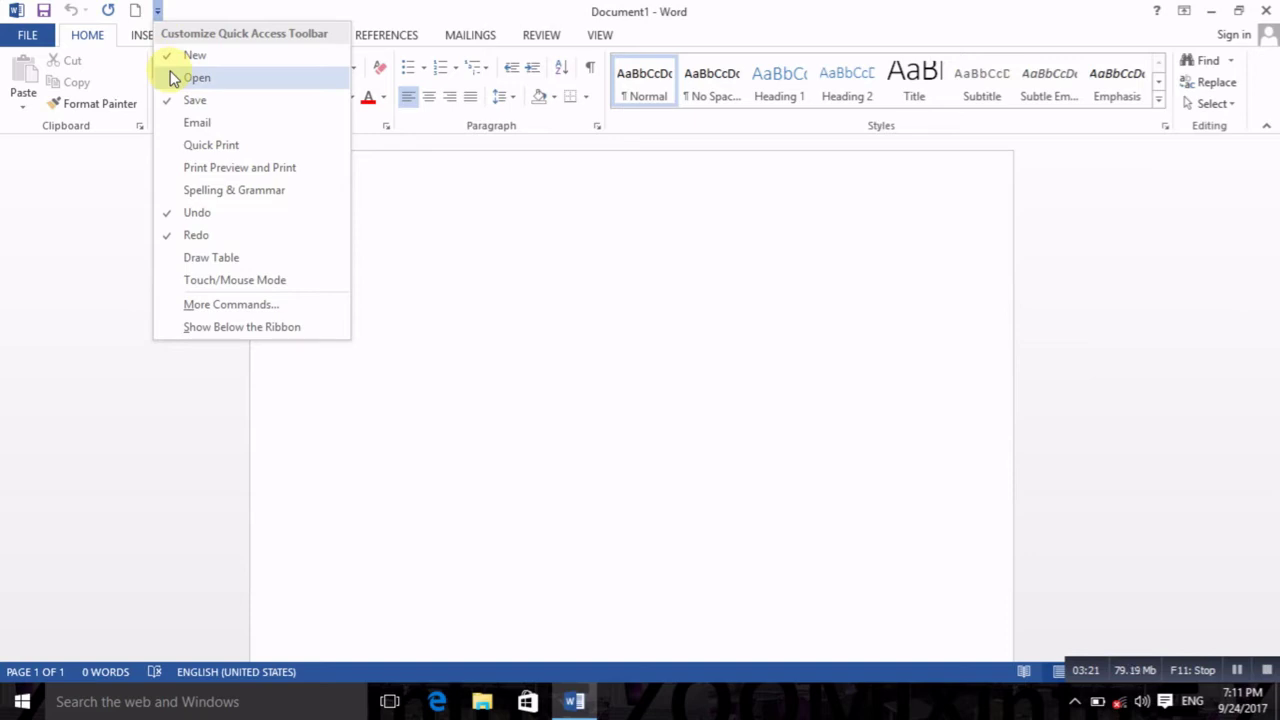
click(175, 78)
click(184, 10)
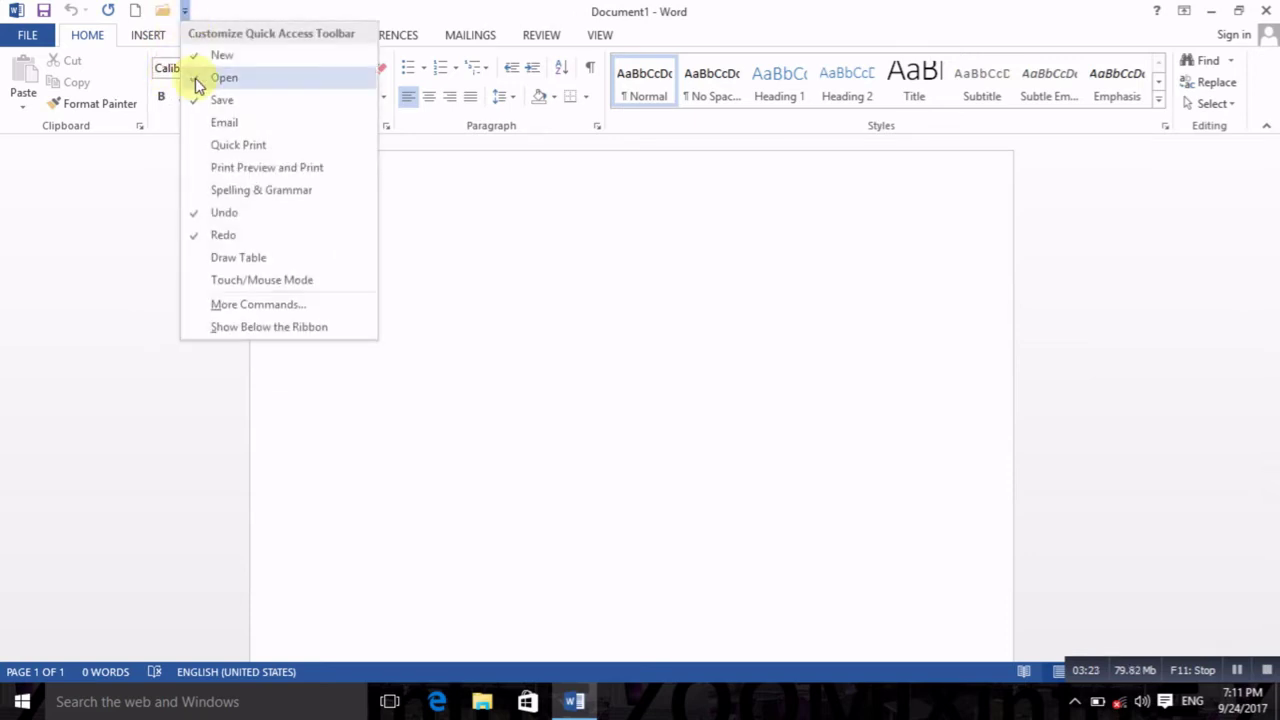
click(229, 257)
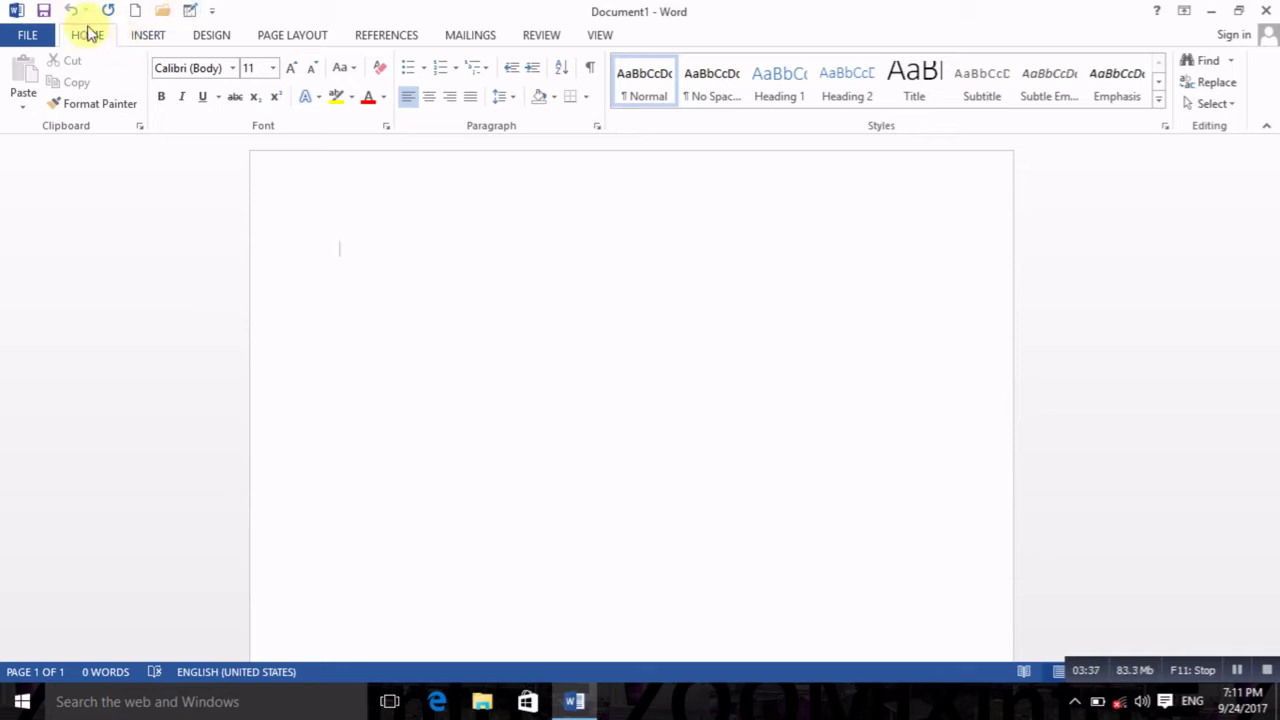
Type 'zoomixinfo', undo it, then redo it from the Quick Access Toolbar.
text(zoomixinfo)
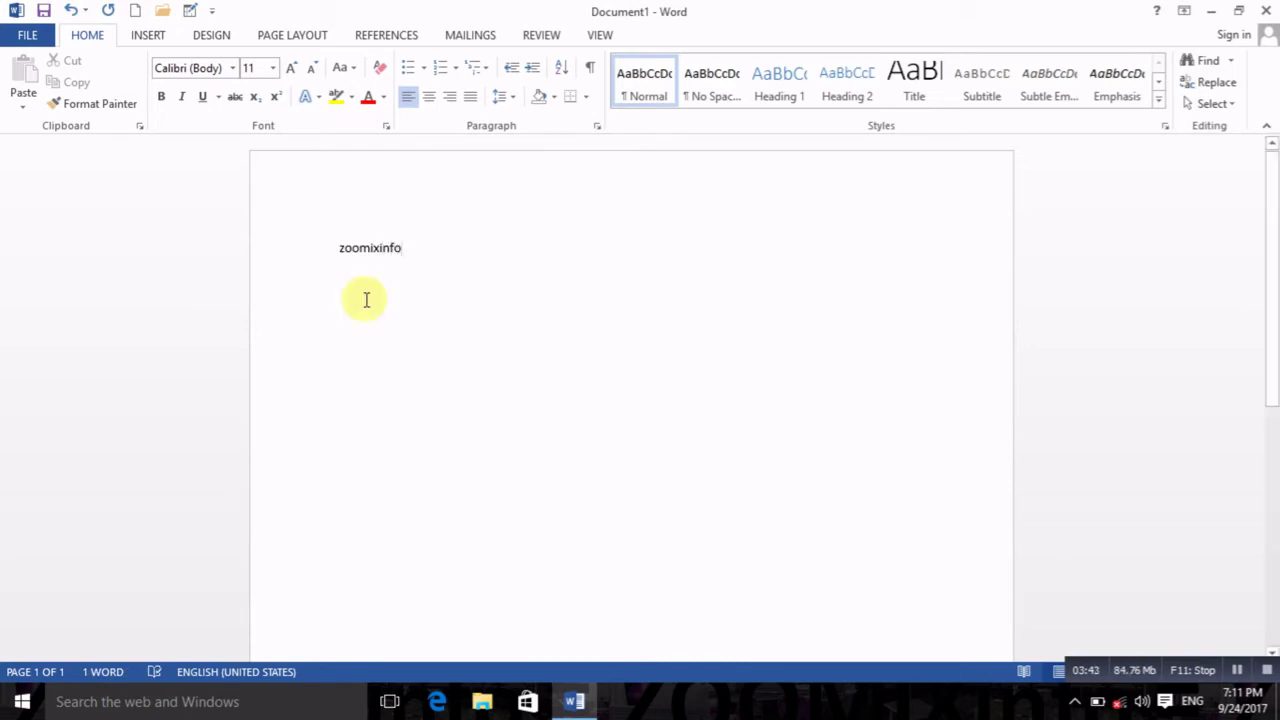
click(70, 11)
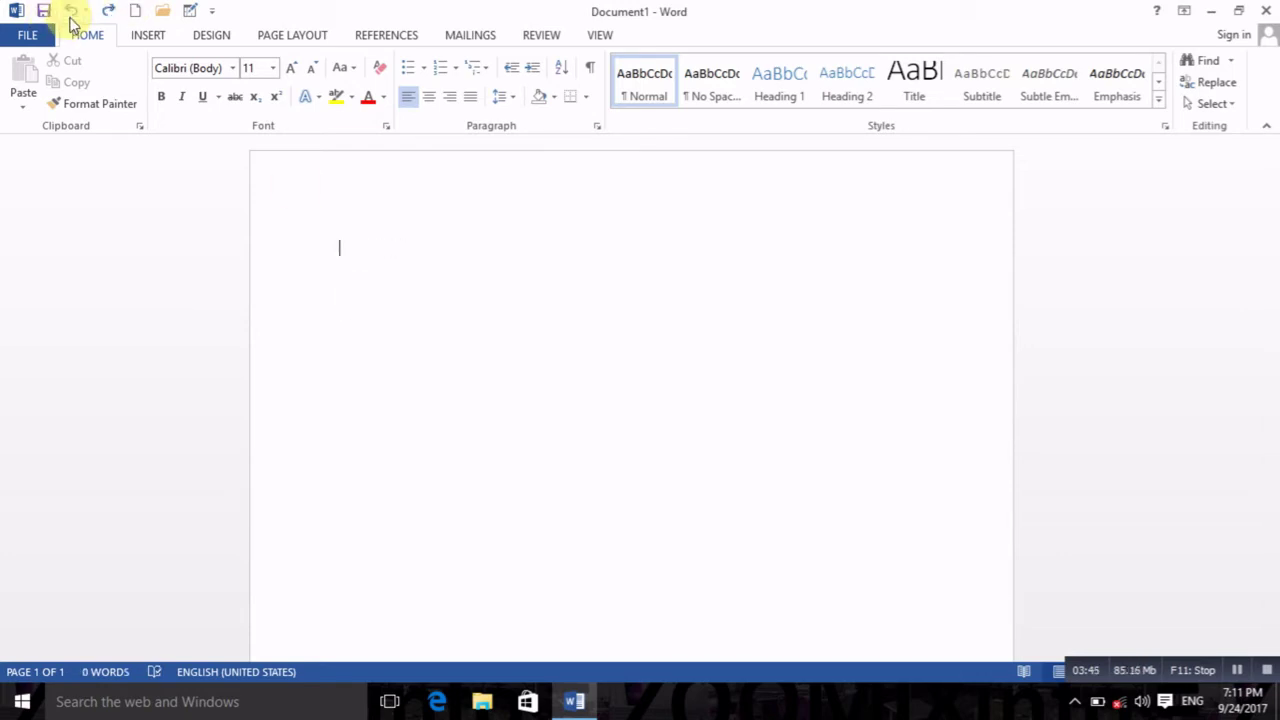
click(109, 11)
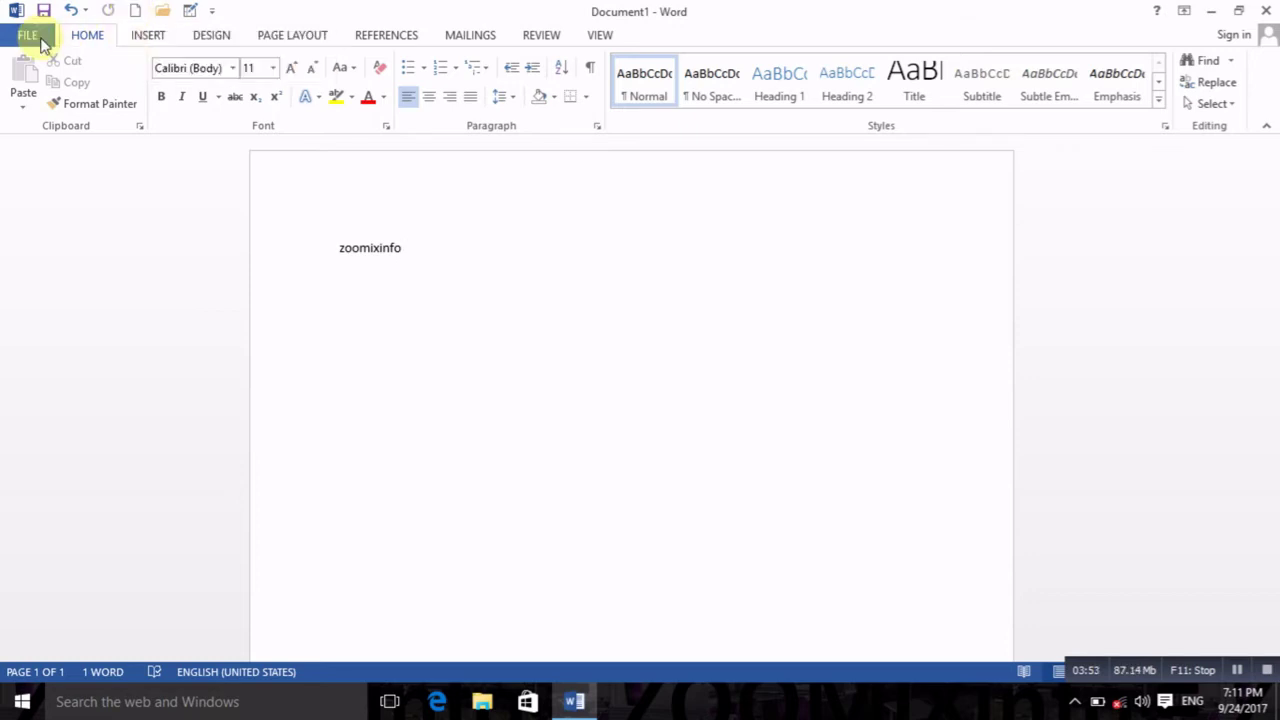
Visit the FILE > New page and return to the document.
click(40, 40)
click(50, 119)
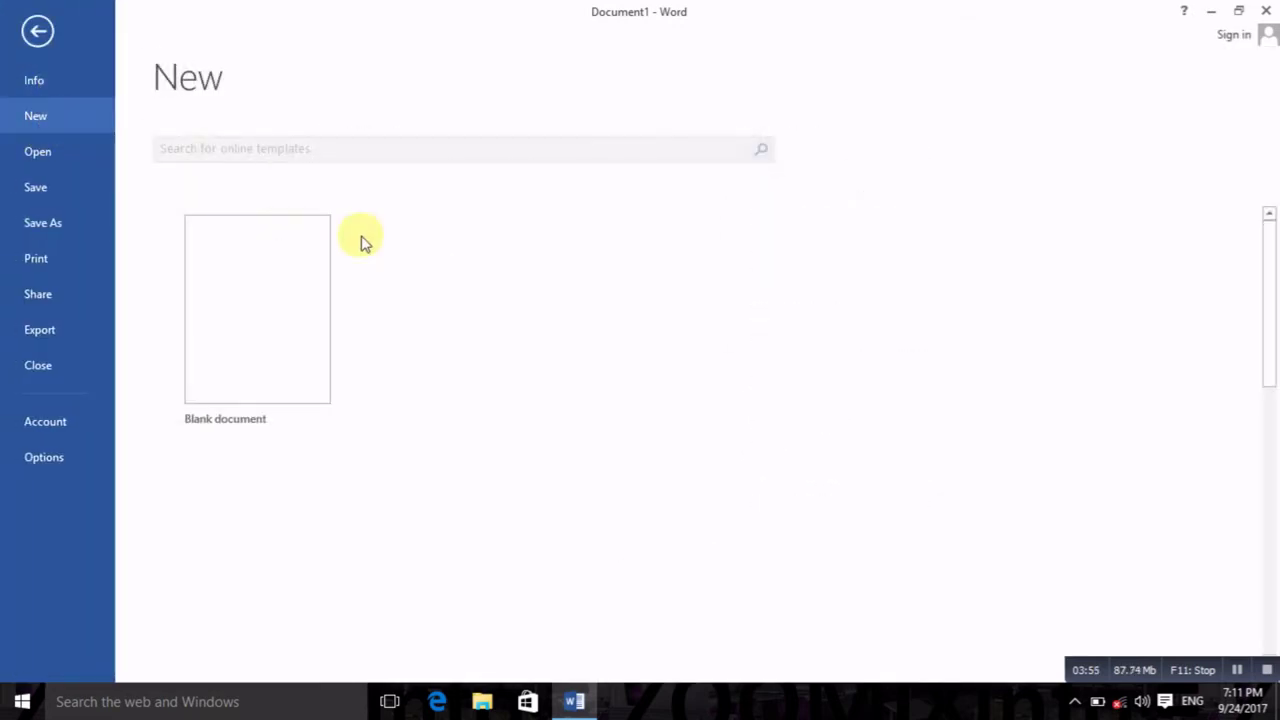
click(40, 36)
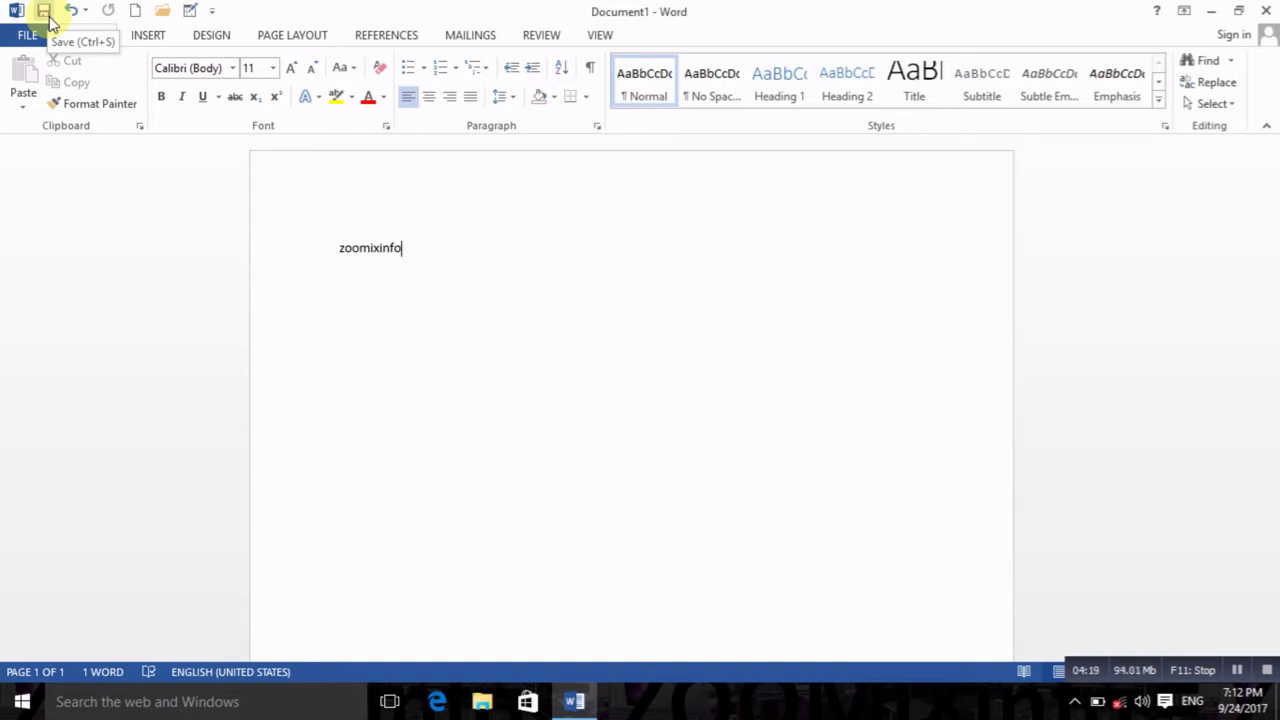
Add the Touch/Mouse Mode command to the Quick Access Toolbar.
click(212, 12)
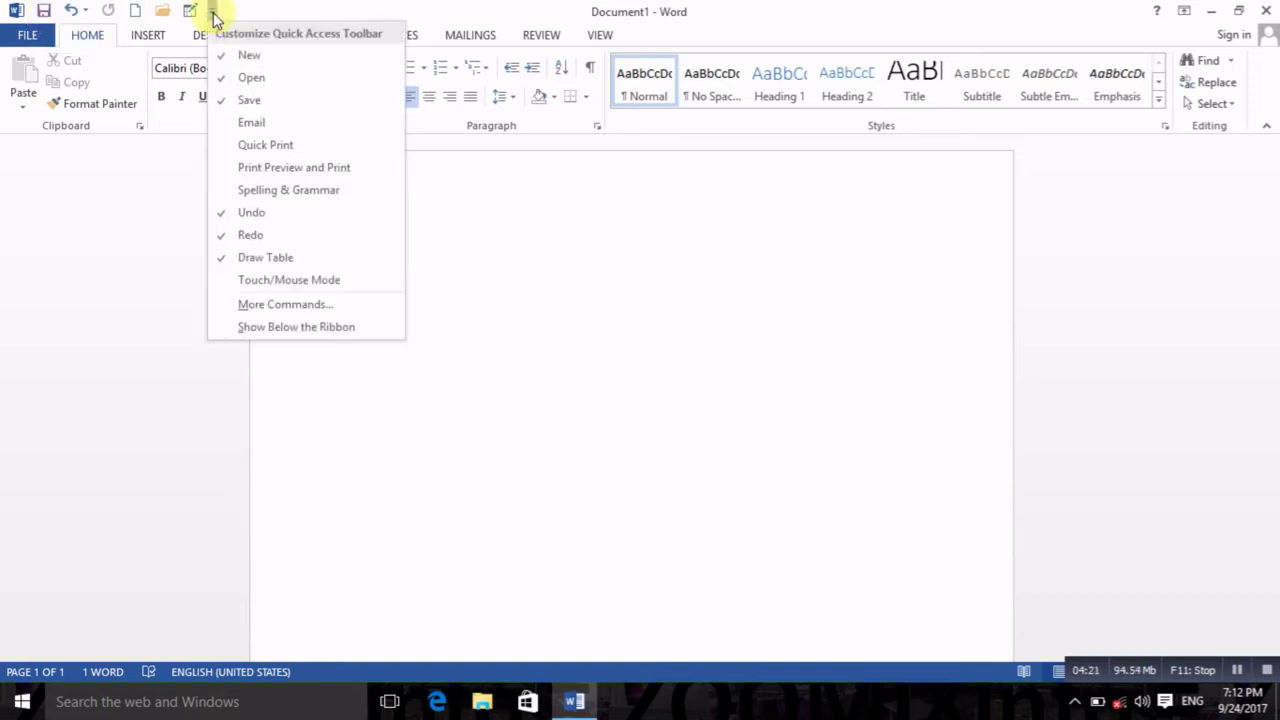
click(255, 283)
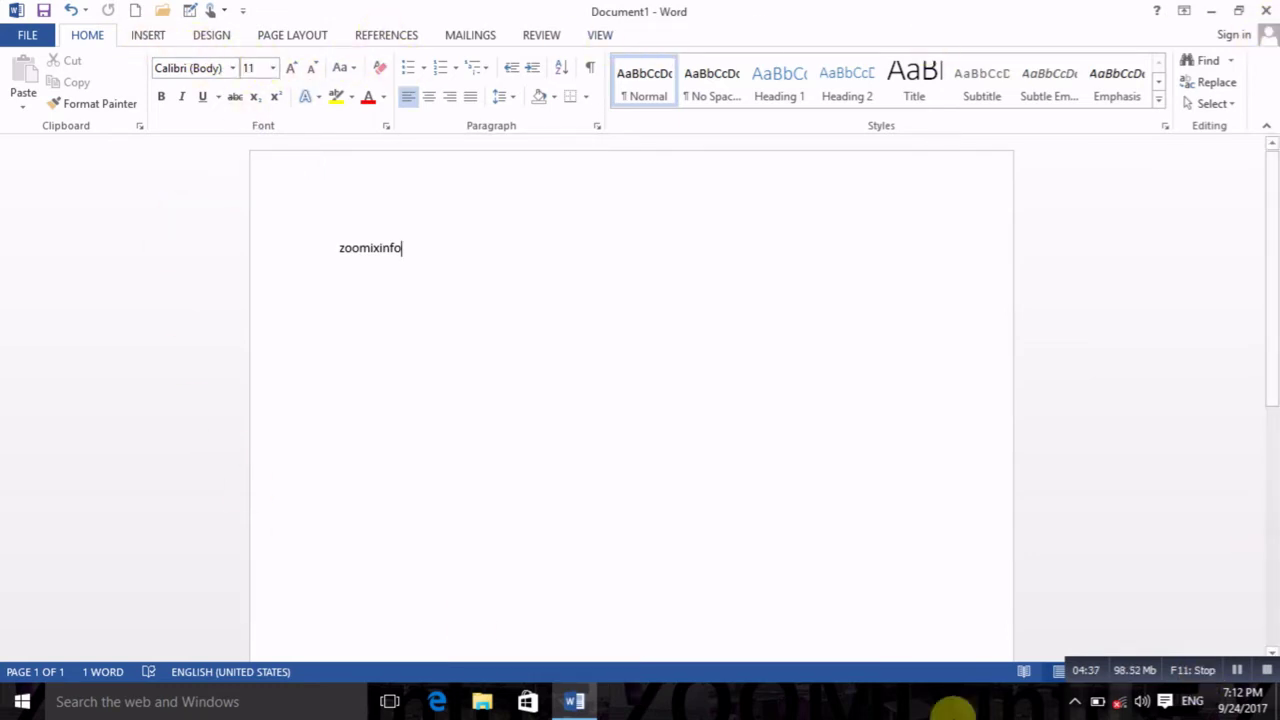
click(214, 12)
Switch to Touch spacing, back to Mouse spacing, then to Touch again.
click(290, 136)
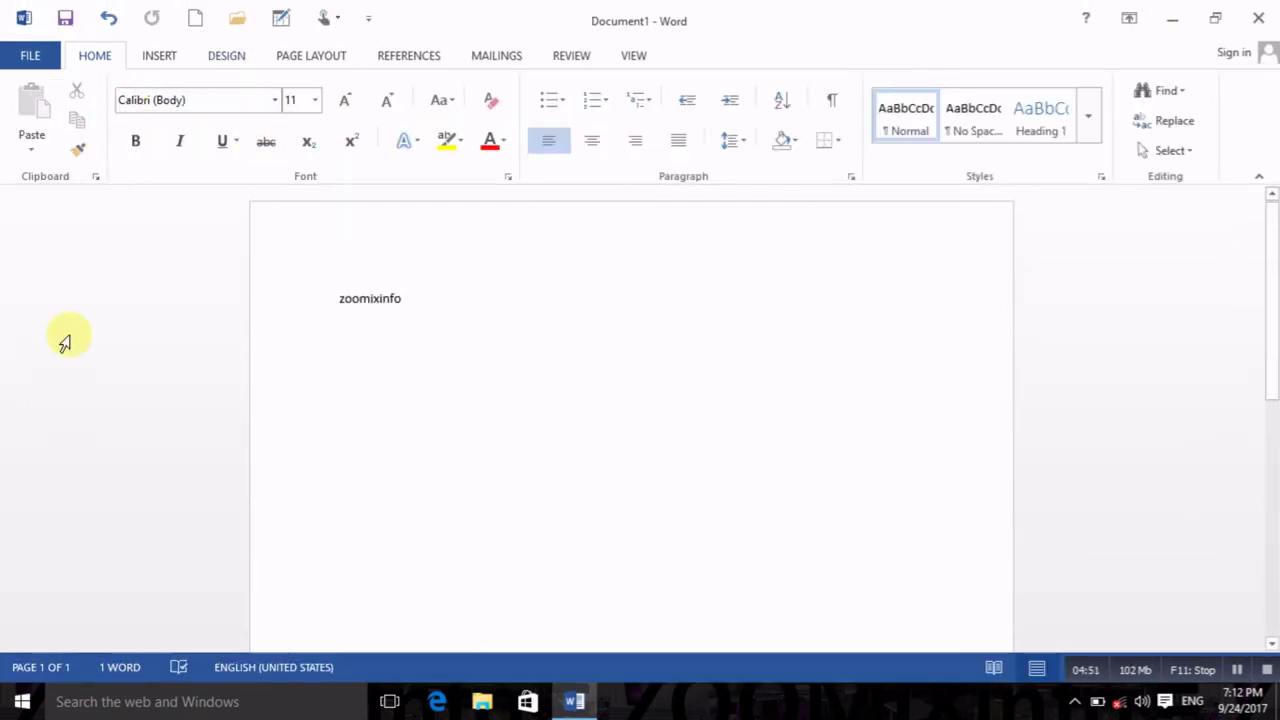
click(135, 141)
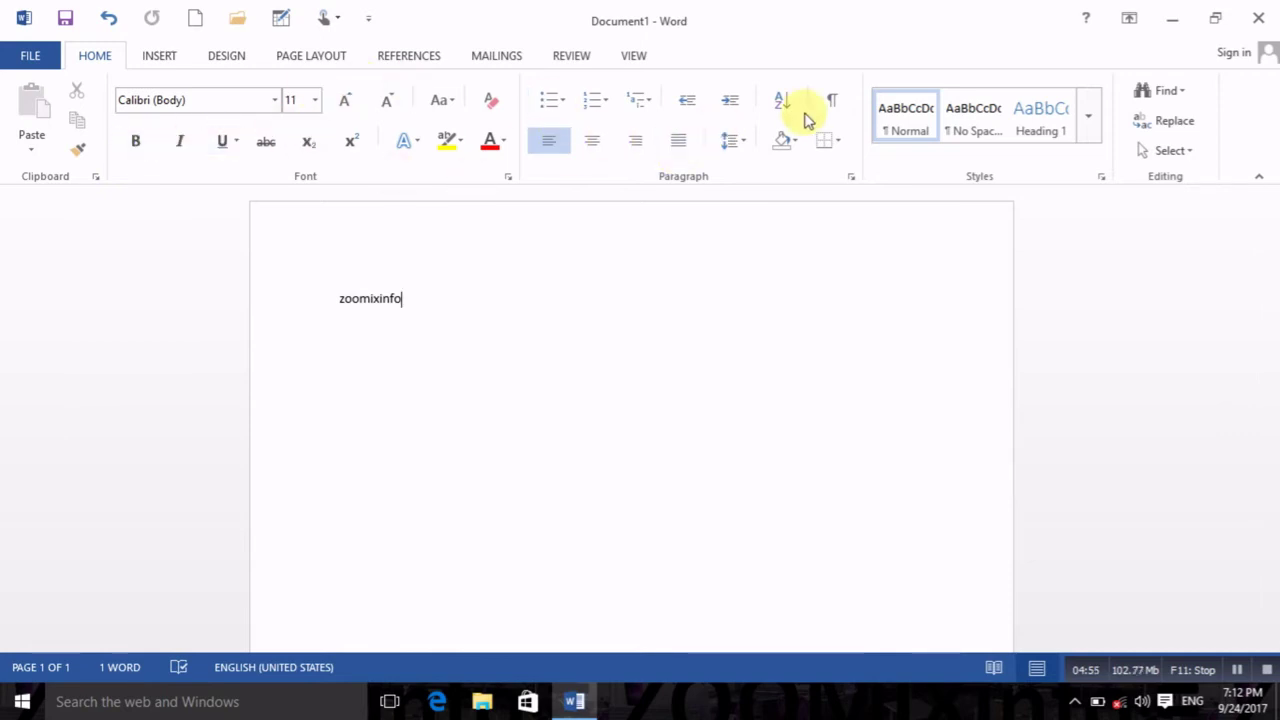
click(328, 18)
click(368, 84)
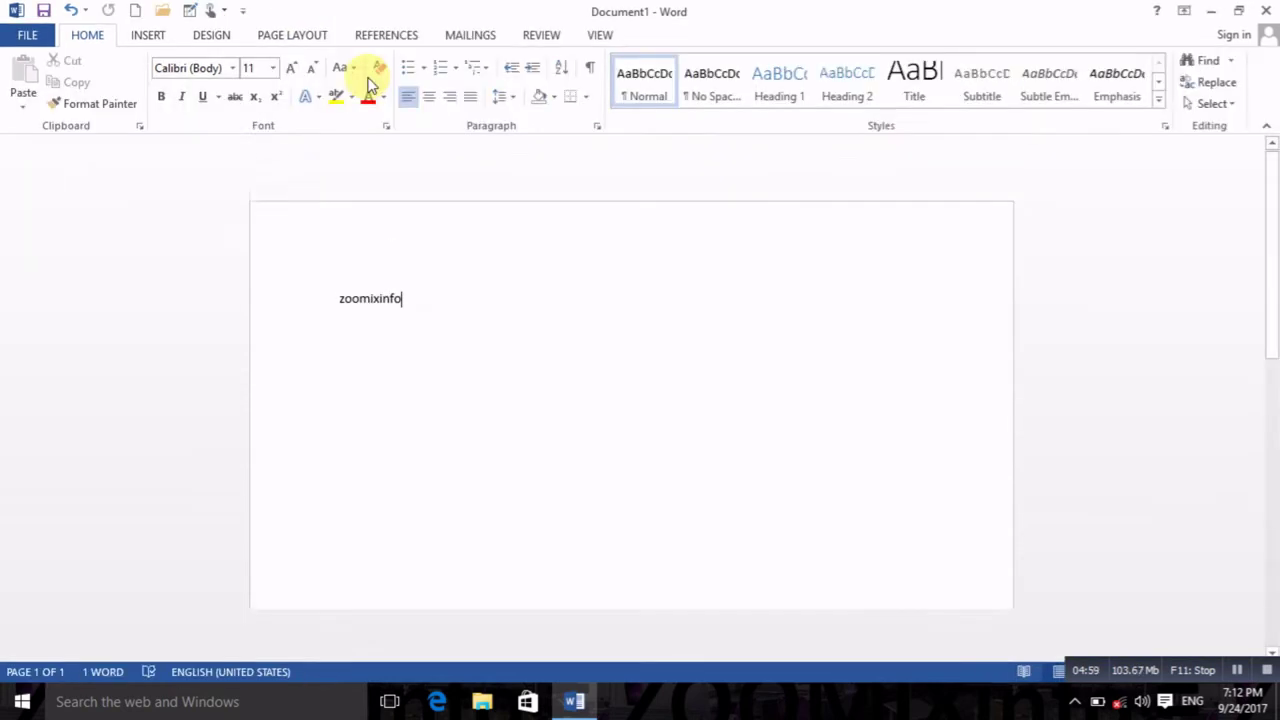
click(212, 12)
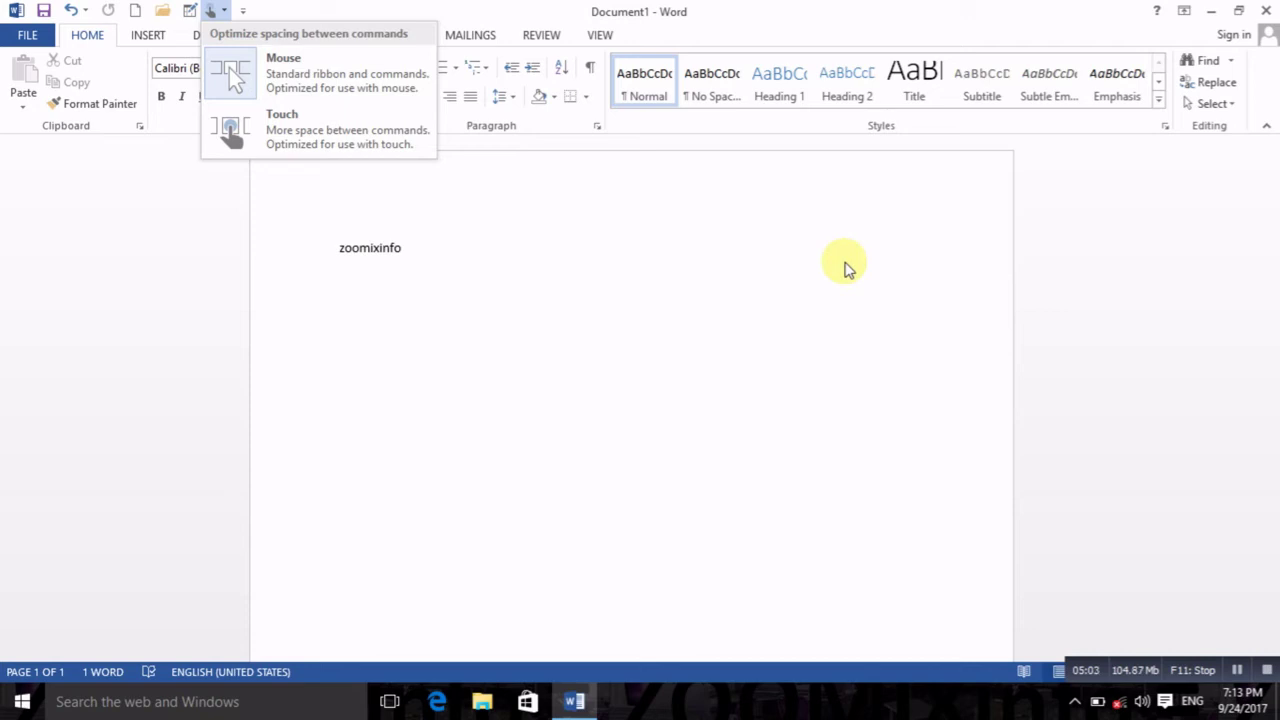
click(298, 135)
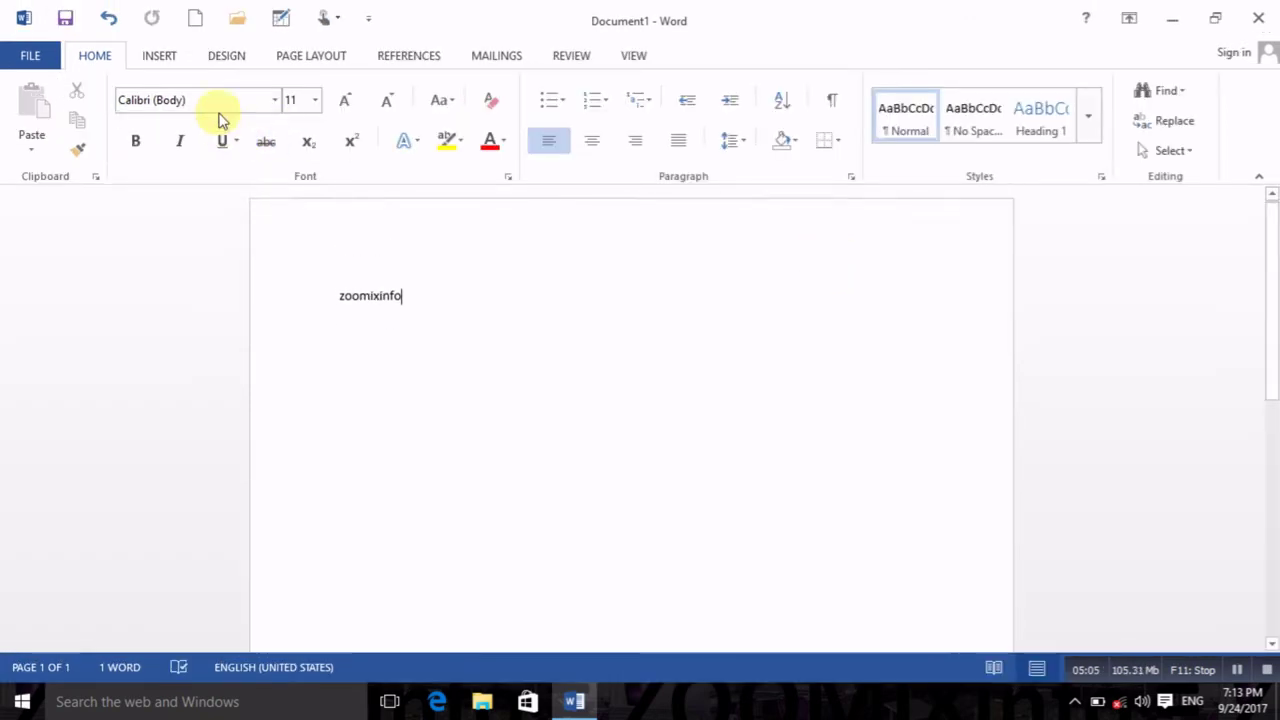
Return to Mouse spacing and remove Save from the Quick Access Toolbar.
click(318, 20)
click(330, 80)
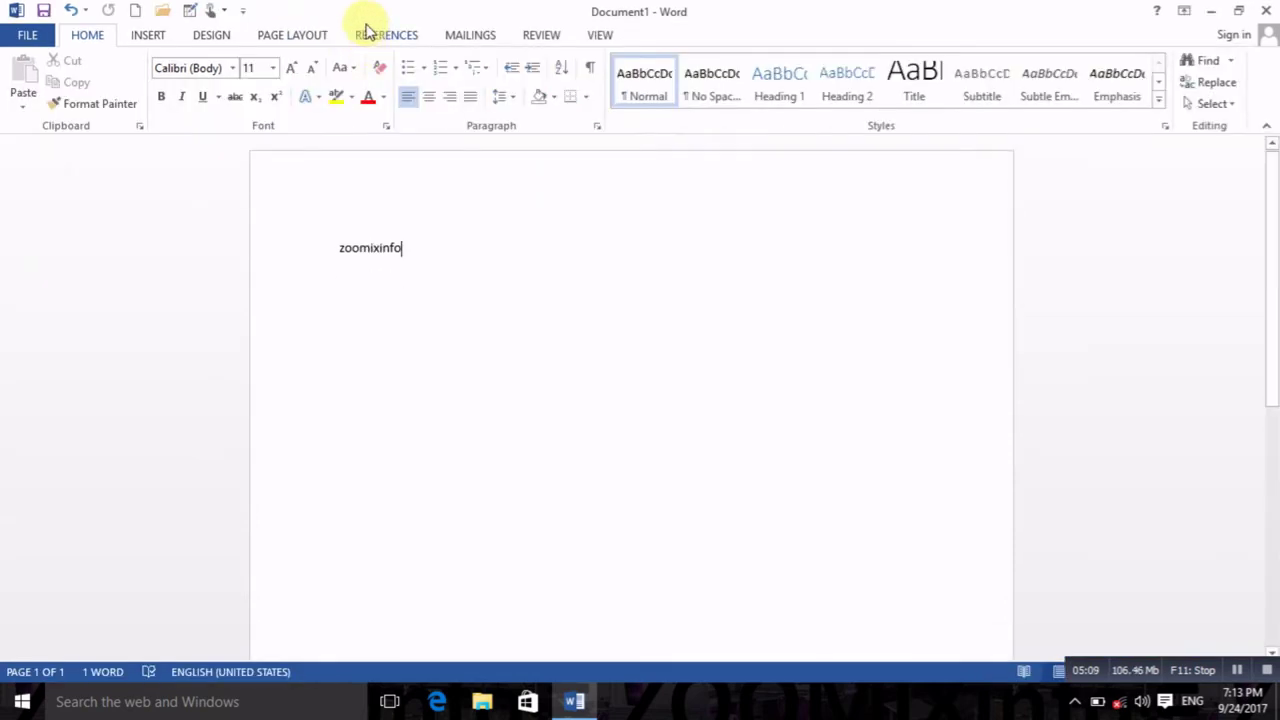
click(242, 10)
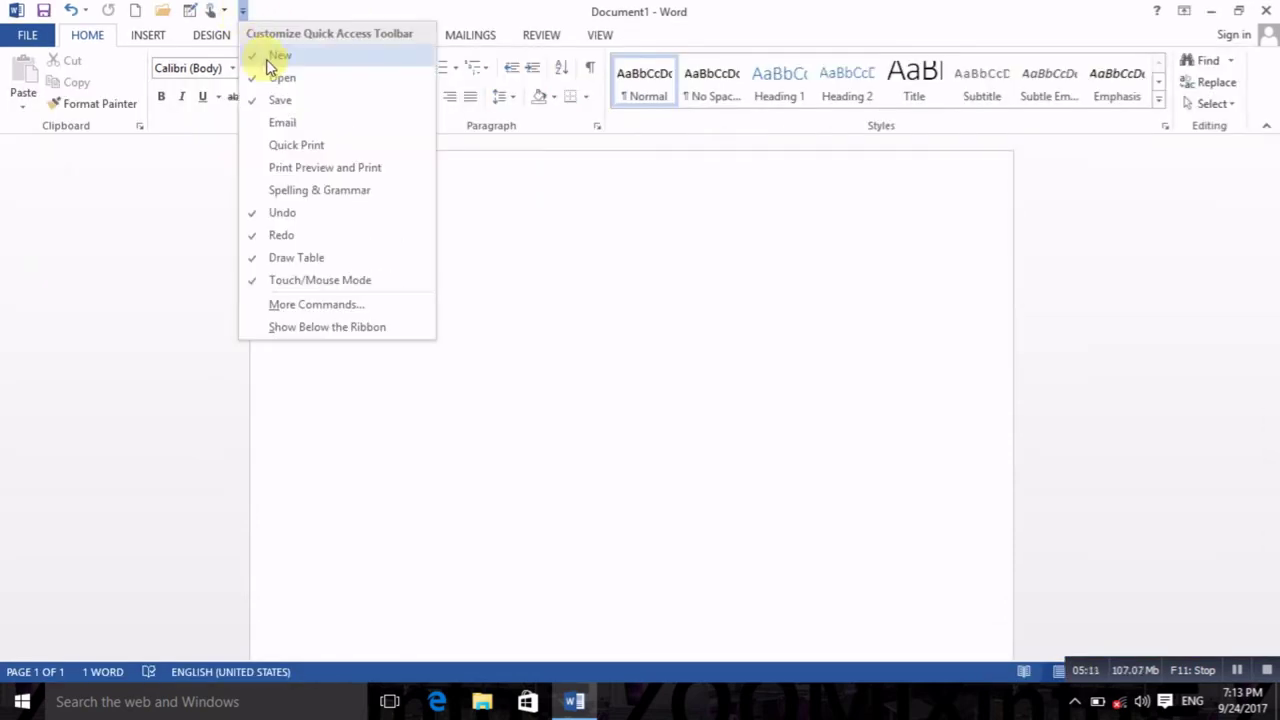
click(276, 100)
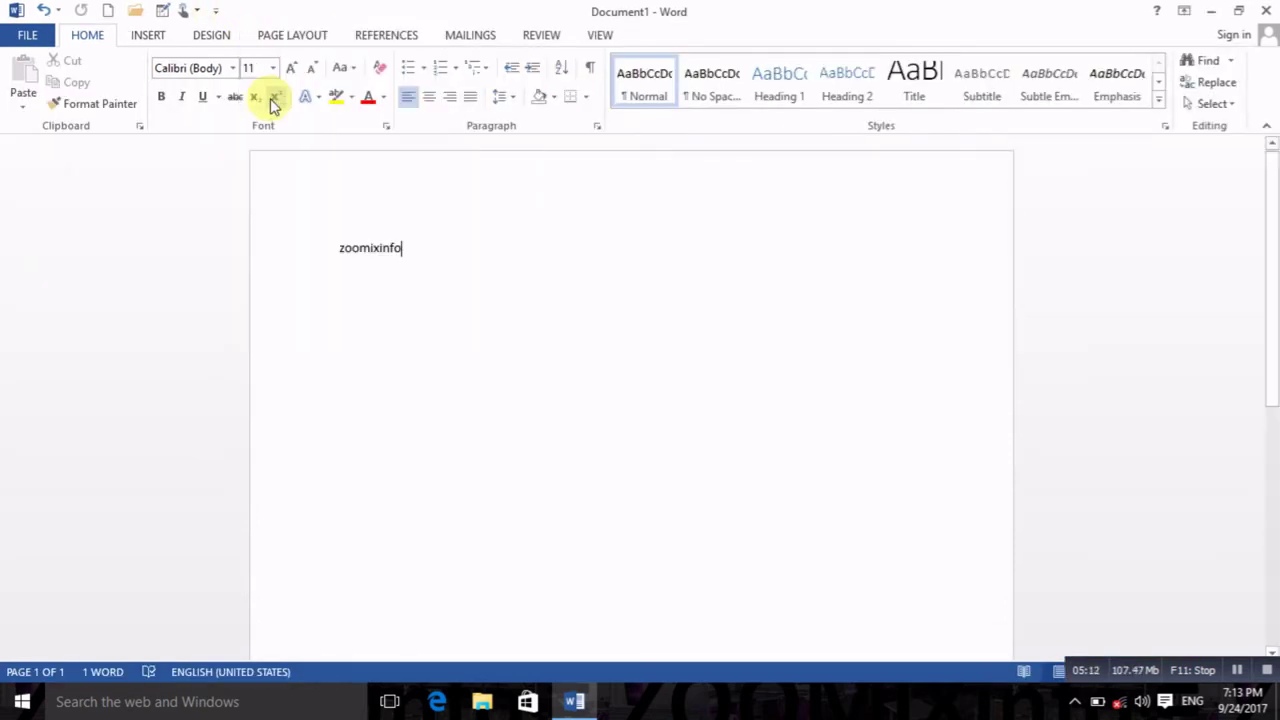
Remove Draw Table and Touch/Mouse Mode from the Quick Access Toolbar.
click(216, 12)
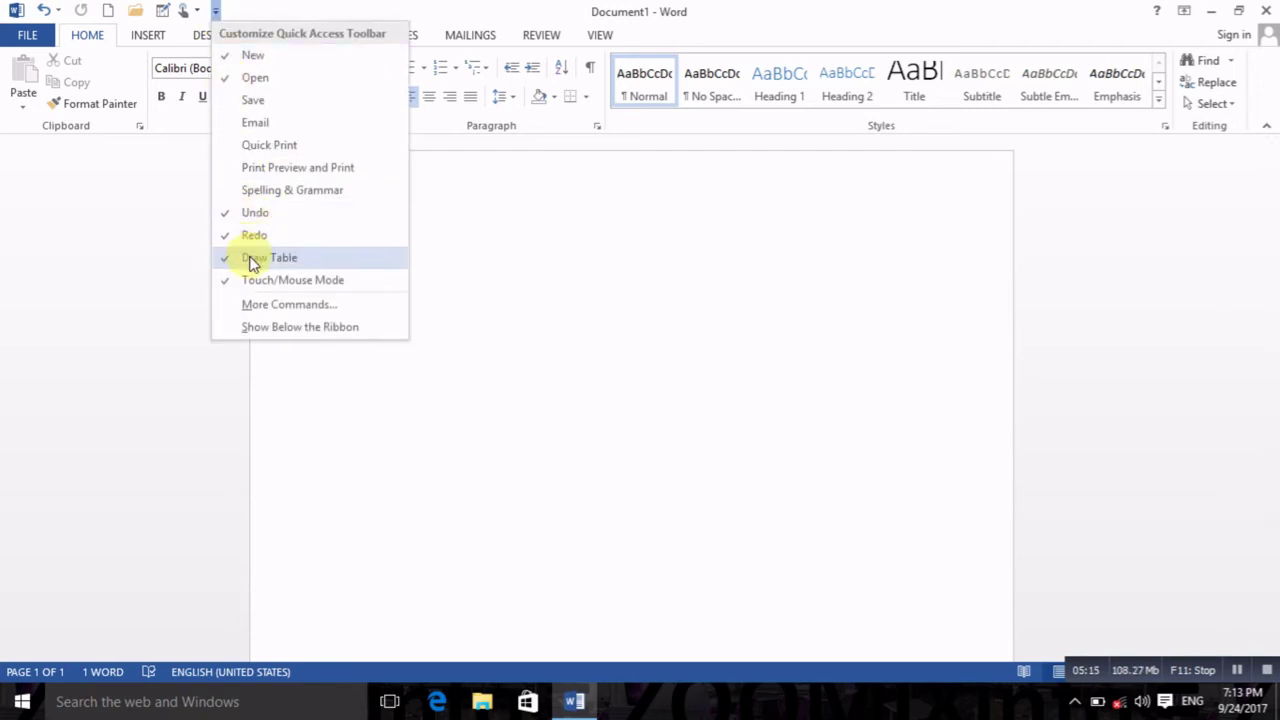
click(252, 260)
click(188, 16)
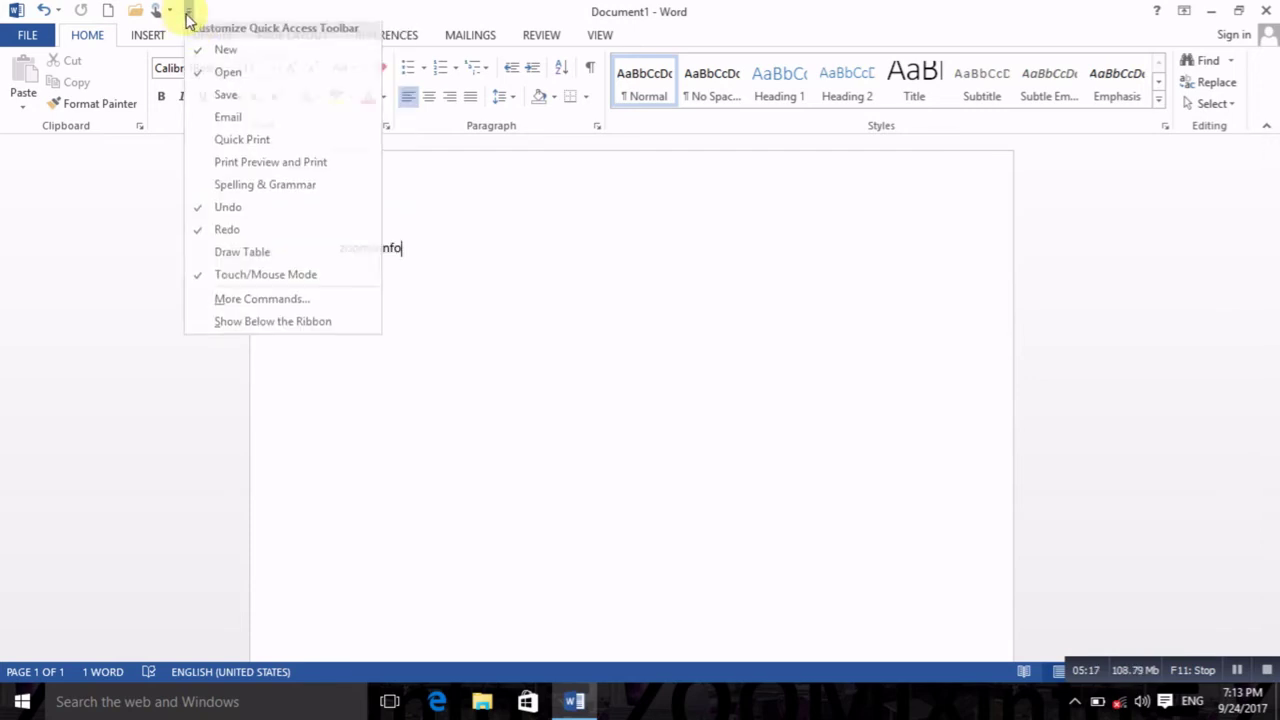
click(248, 278)
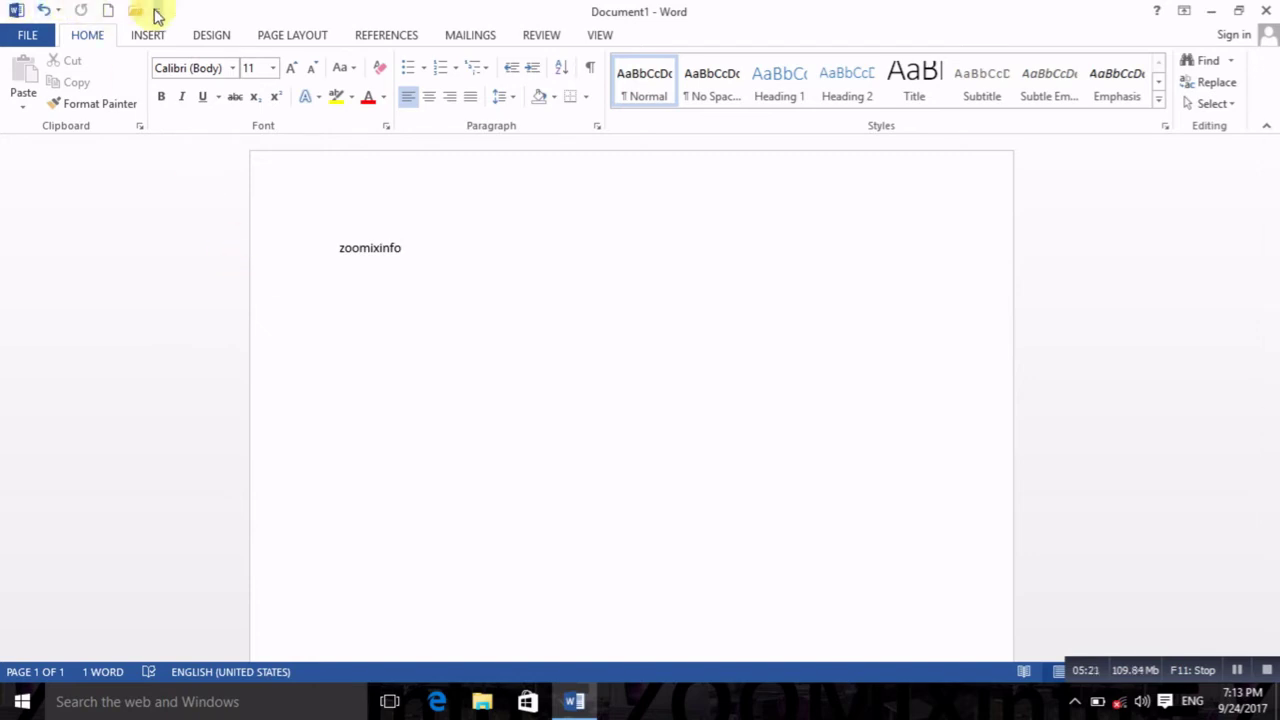
click(156, 12)
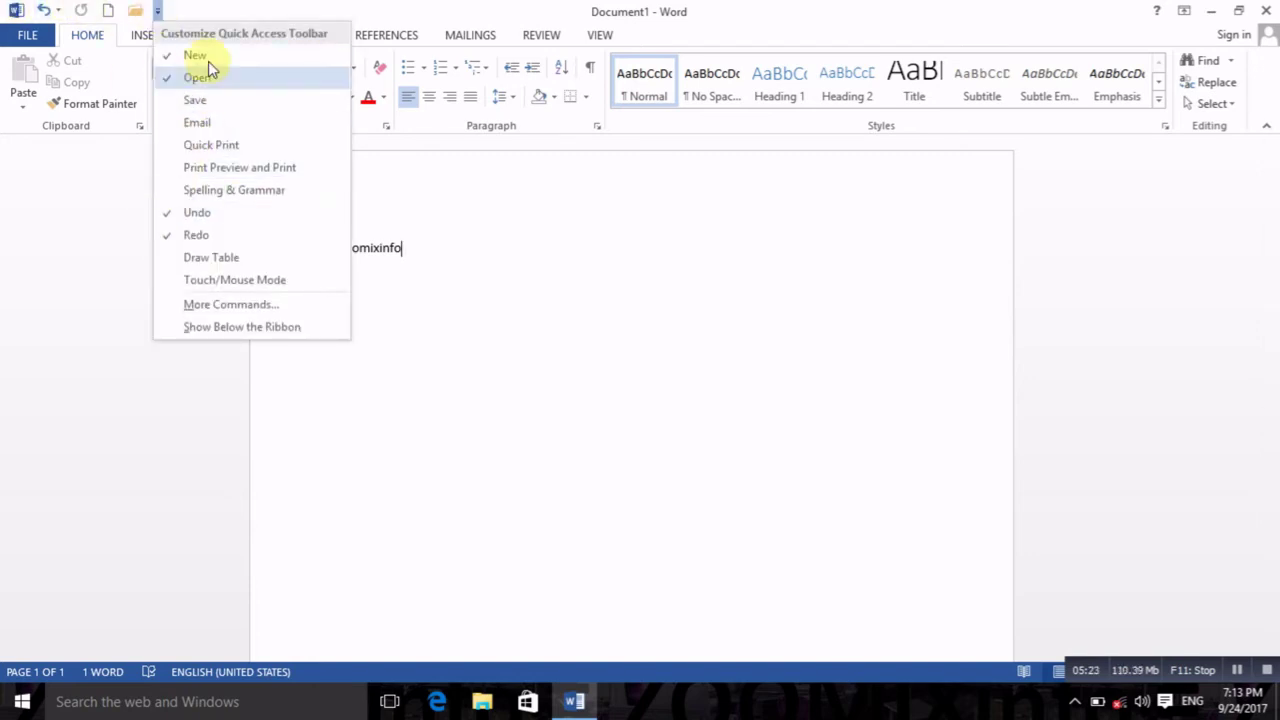
click(605, 355)
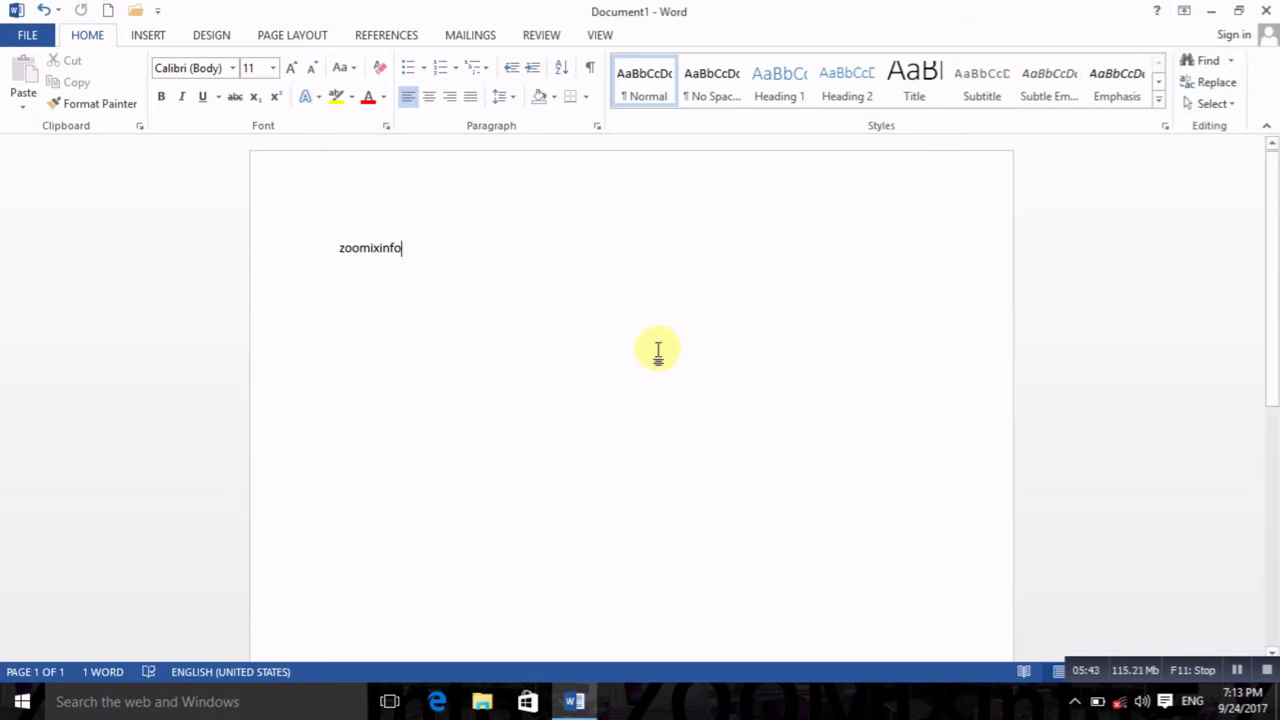
click(1157, 12)
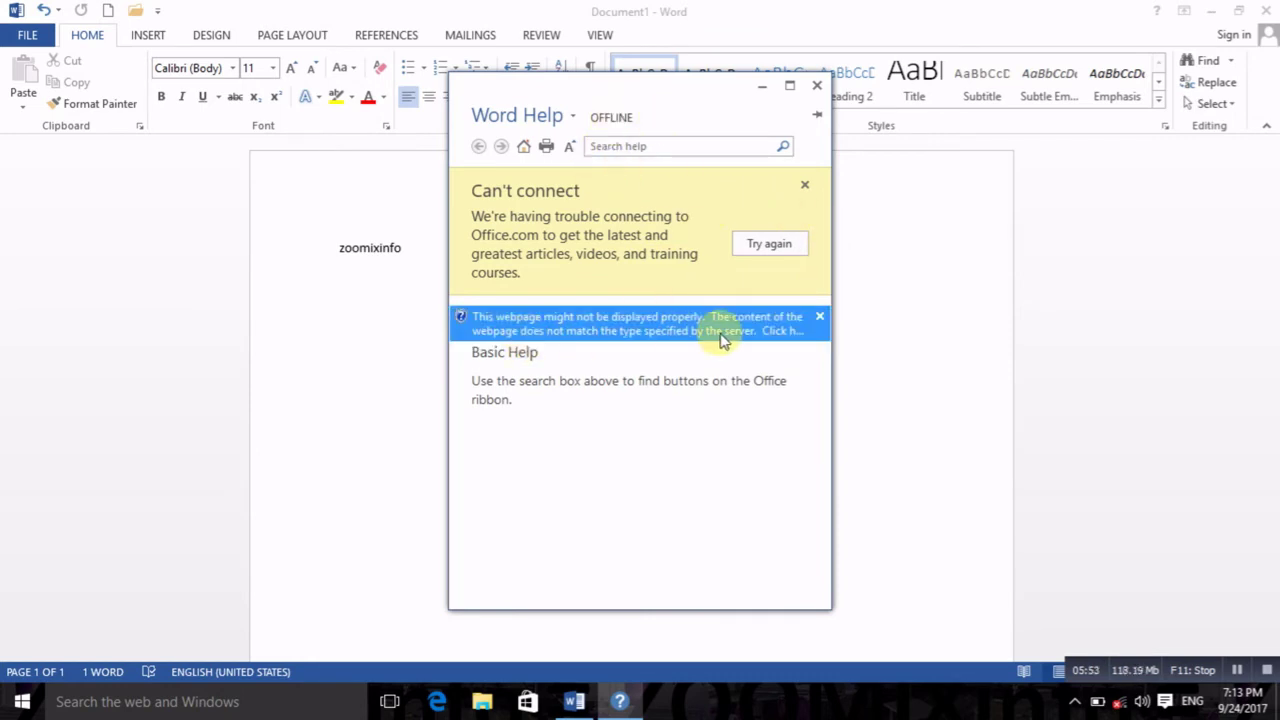
click(817, 86)
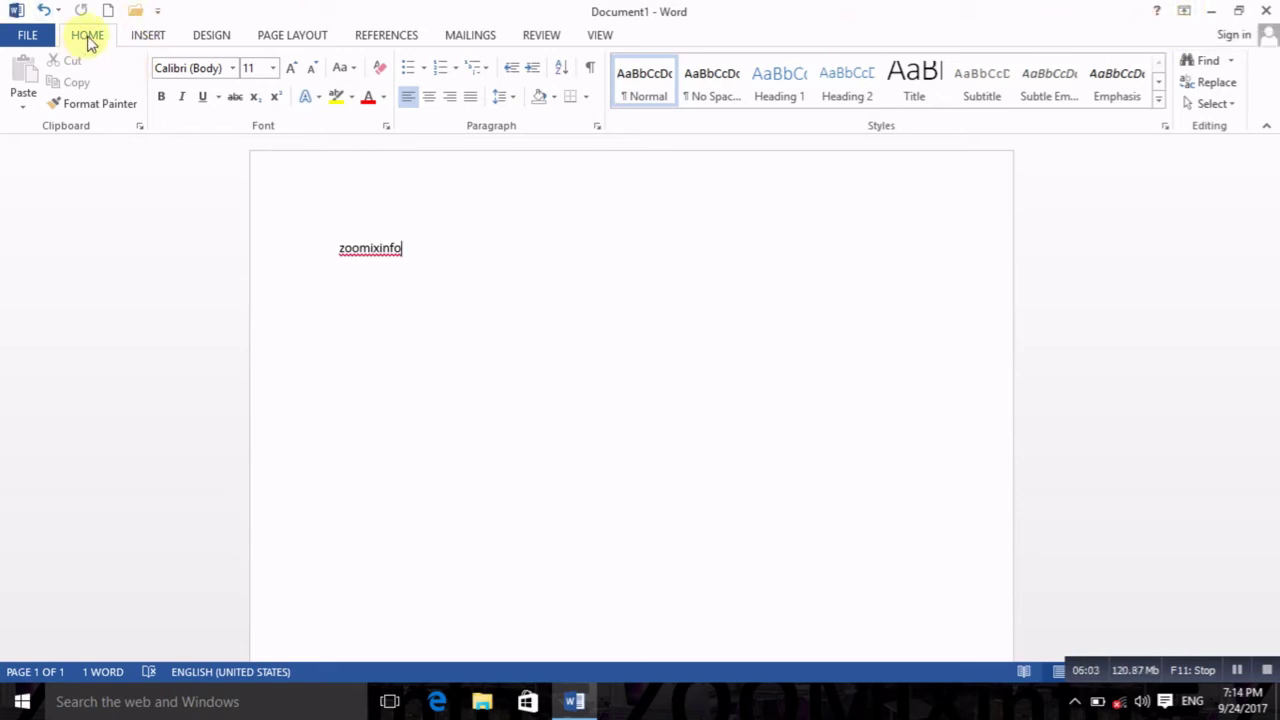
click(148, 38)
click(214, 38)
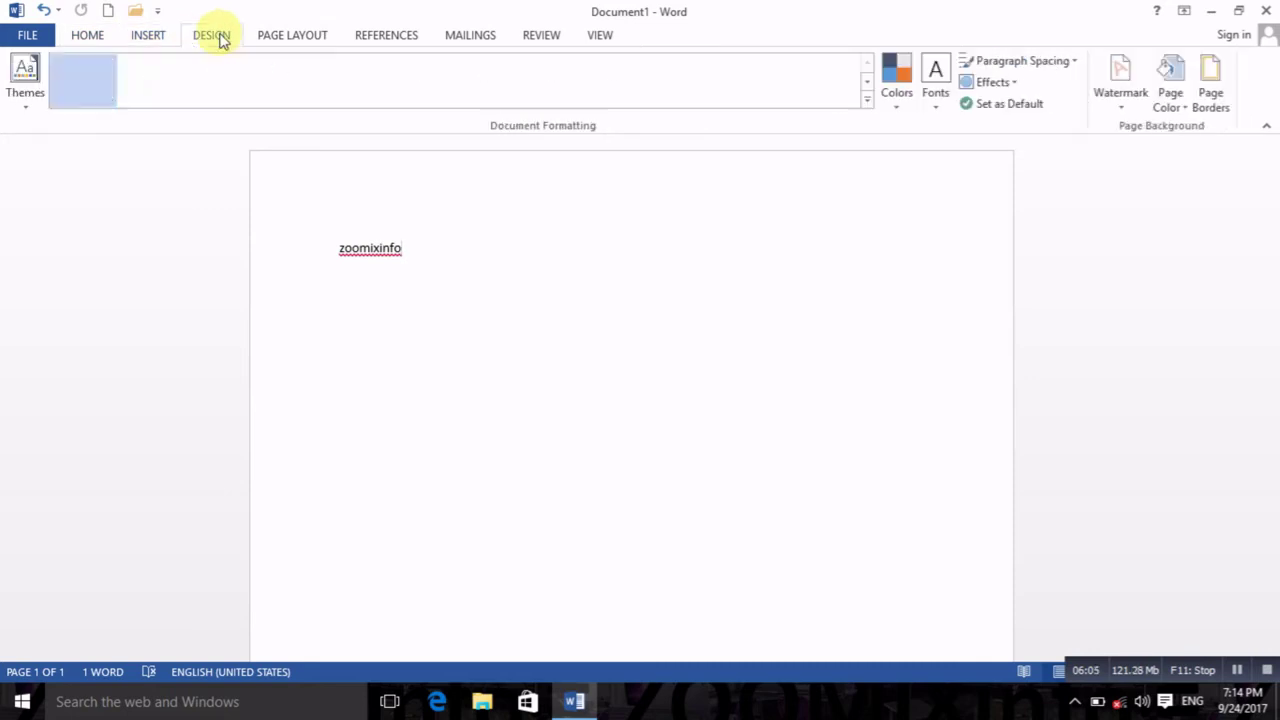
click(289, 42)
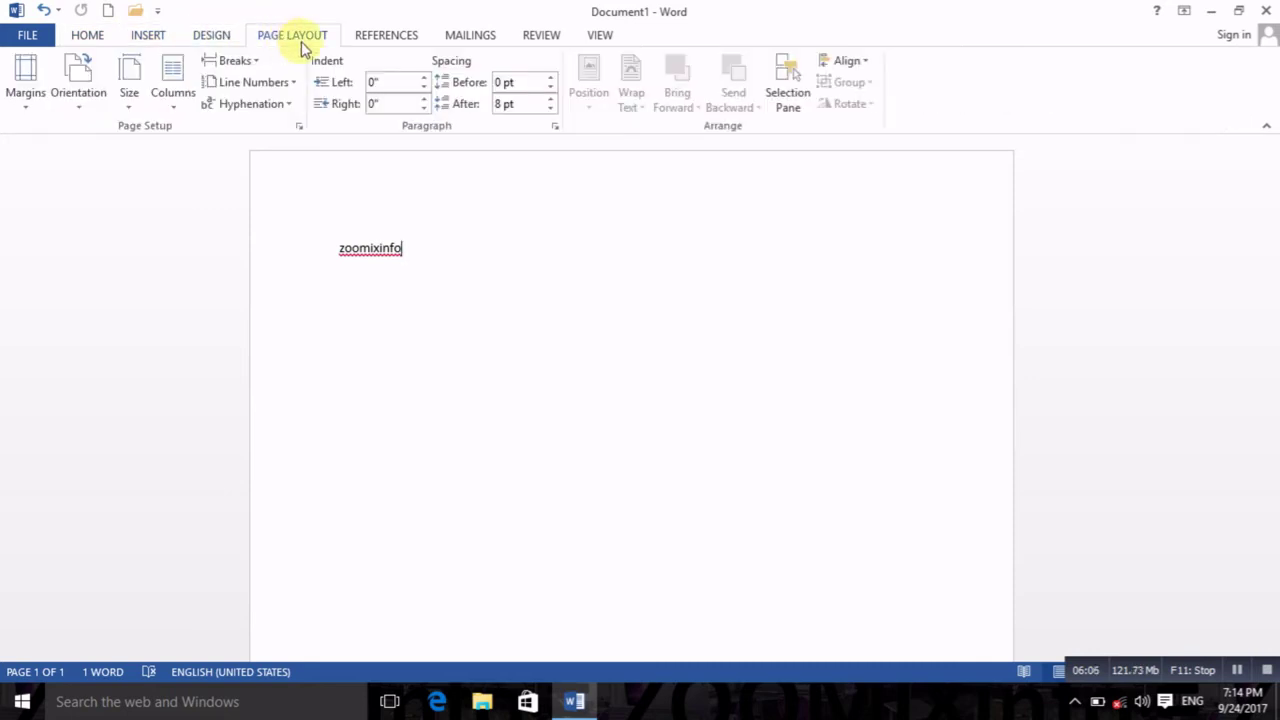
click(386, 40)
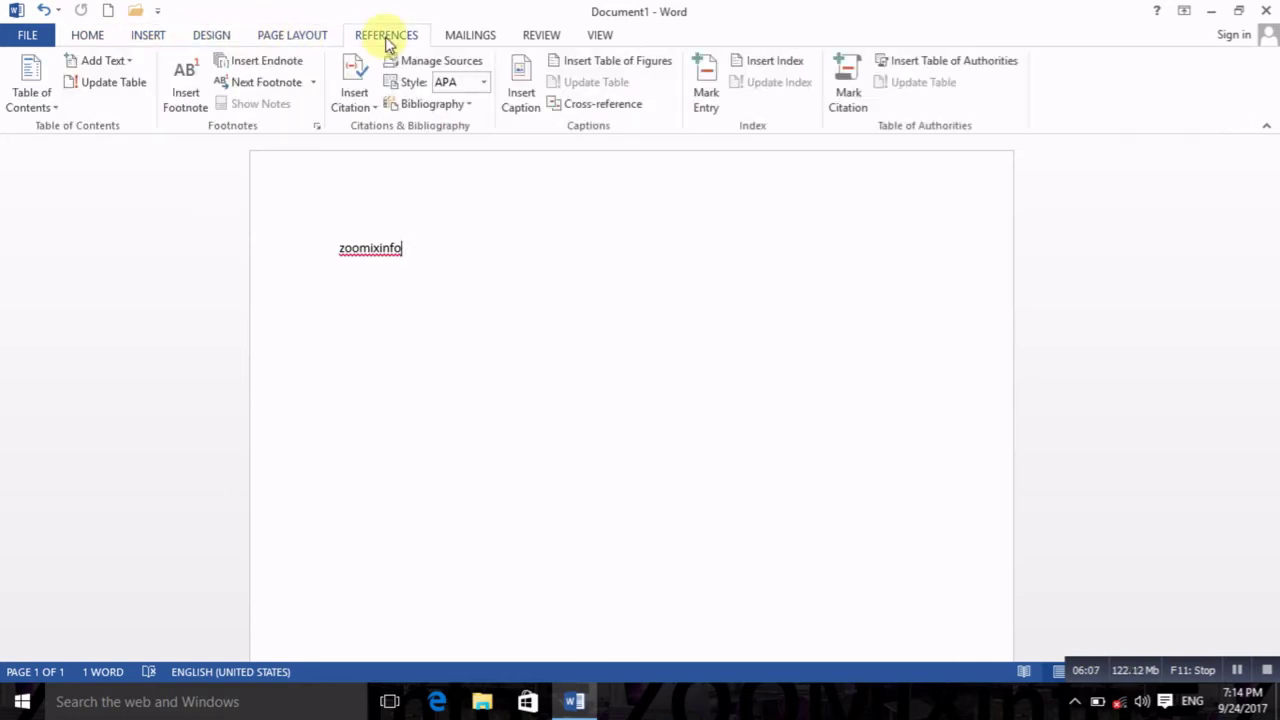
click(92, 37)
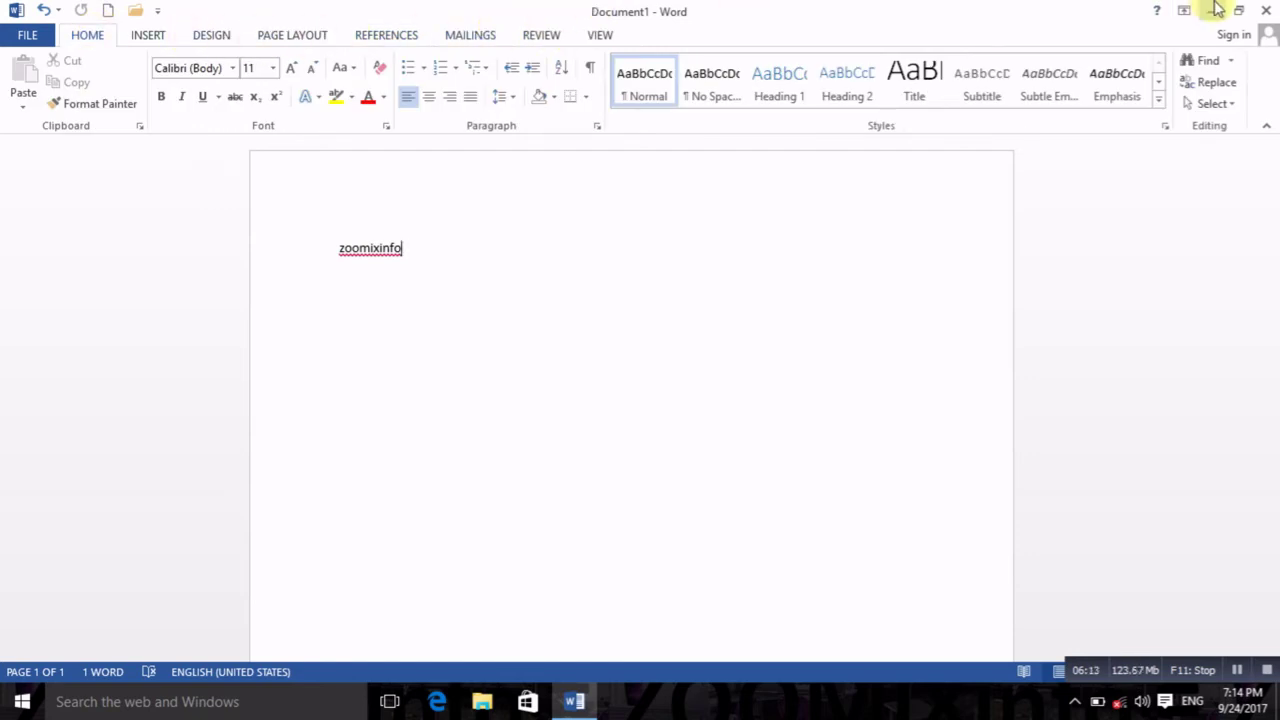
Try Auto-hide Ribbon and Show Tabs and Commands, then collapse to Show Tabs.
click(1184, 12)
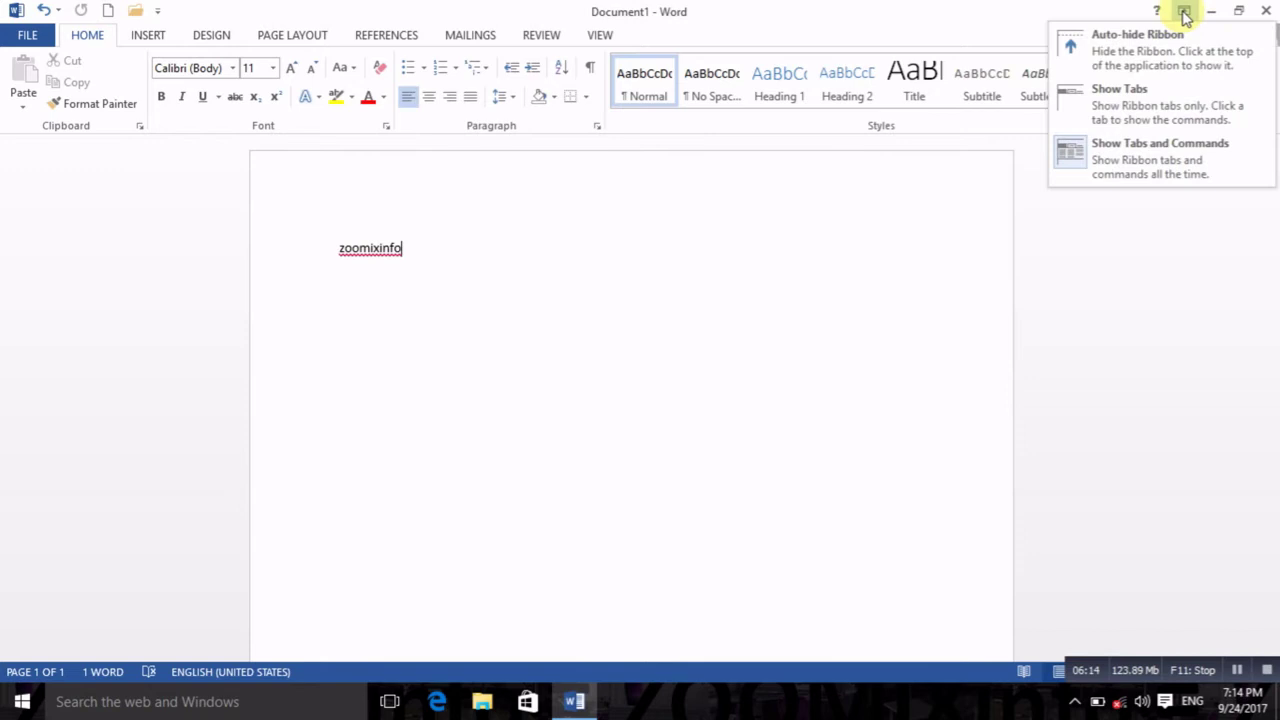
click(1146, 52)
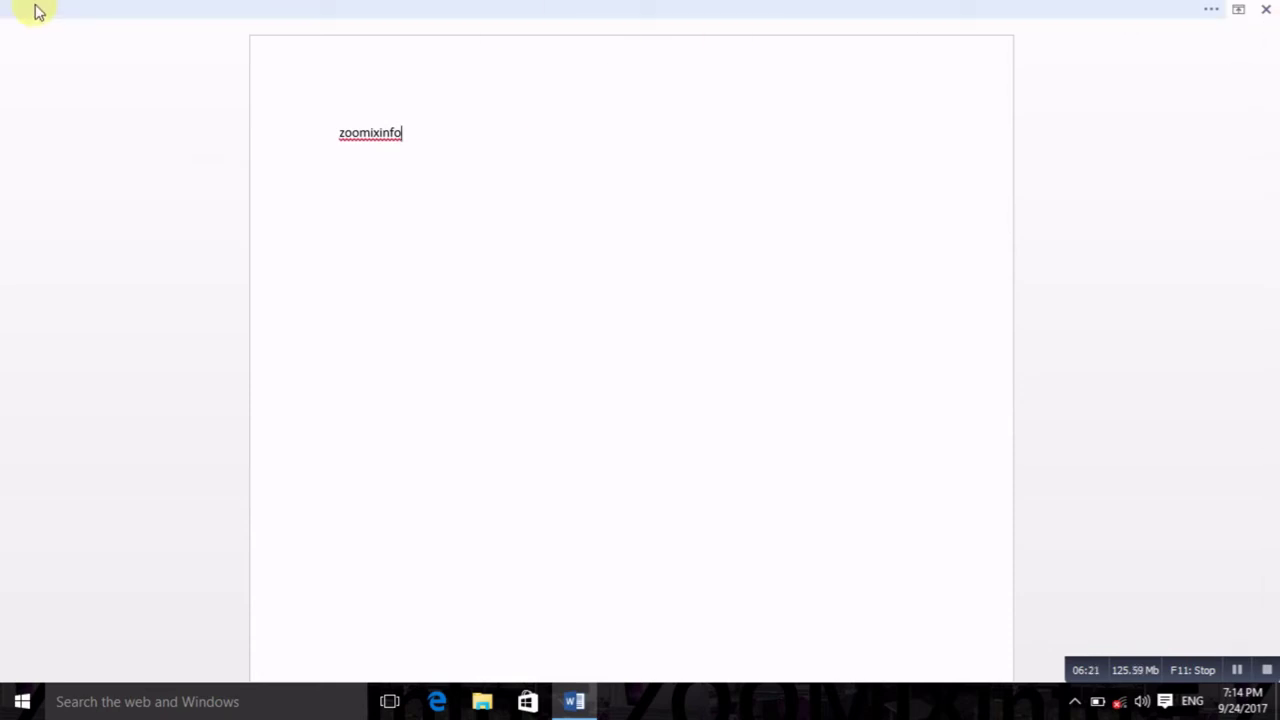
click(1238, 10)
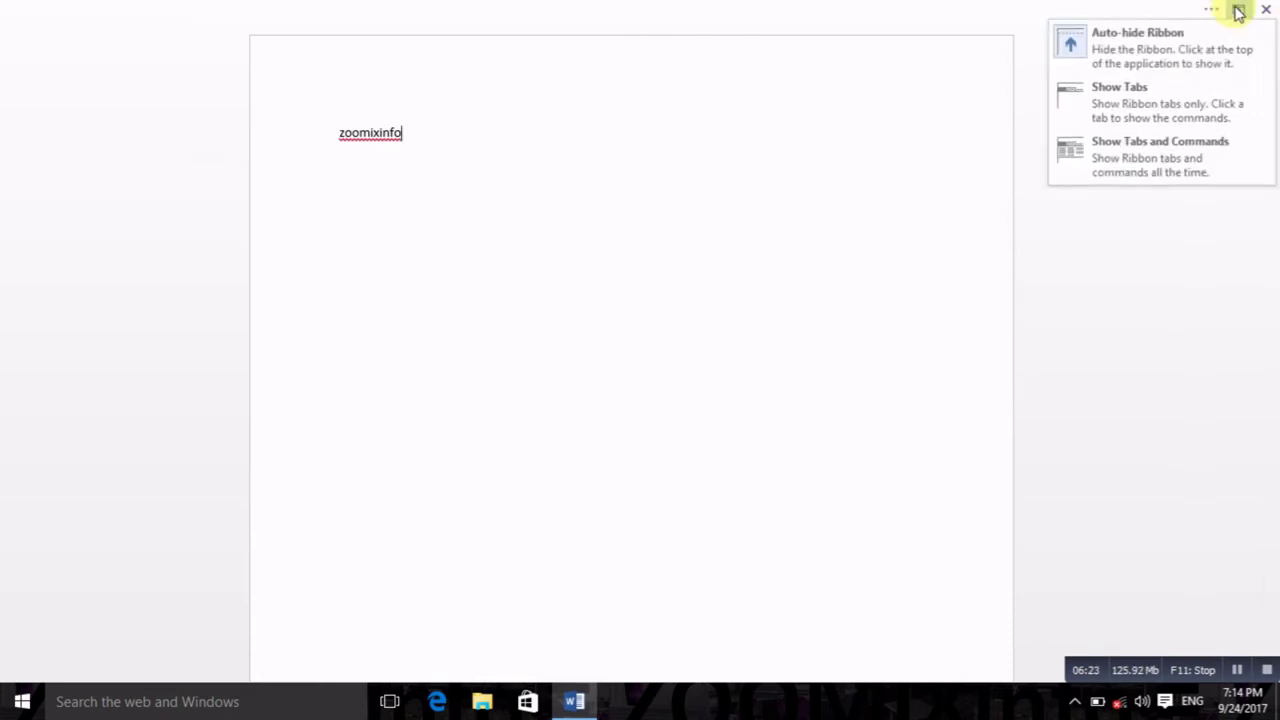
click(1144, 160)
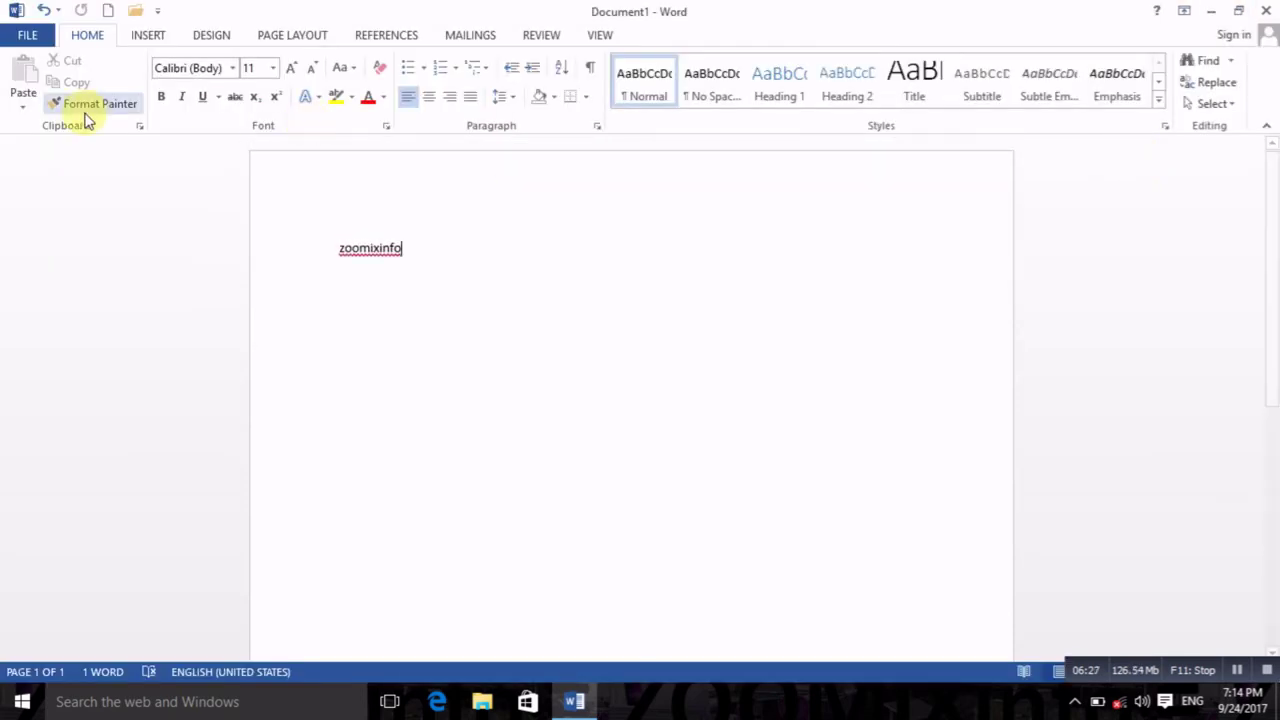
click(1184, 11)
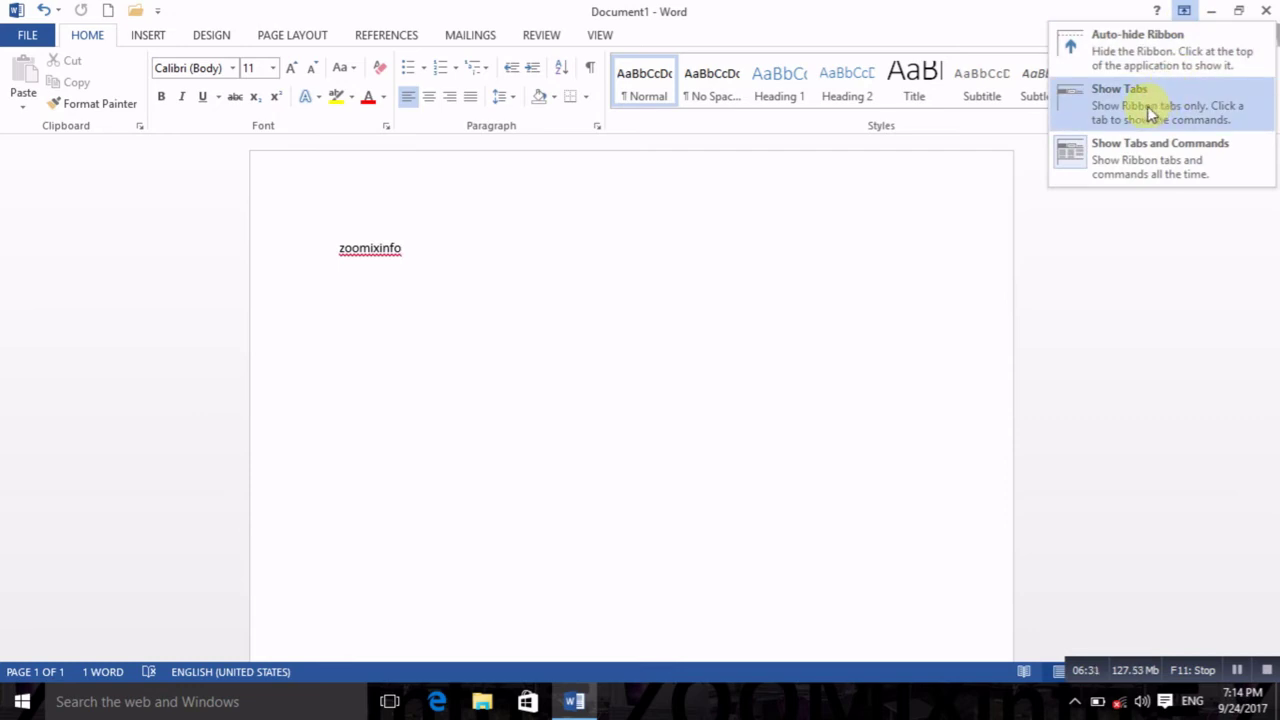
click(1147, 106)
Browse the collapsed ribbon's Home through View tabs, then restore Show Tabs and Commands.
click(100, 36)
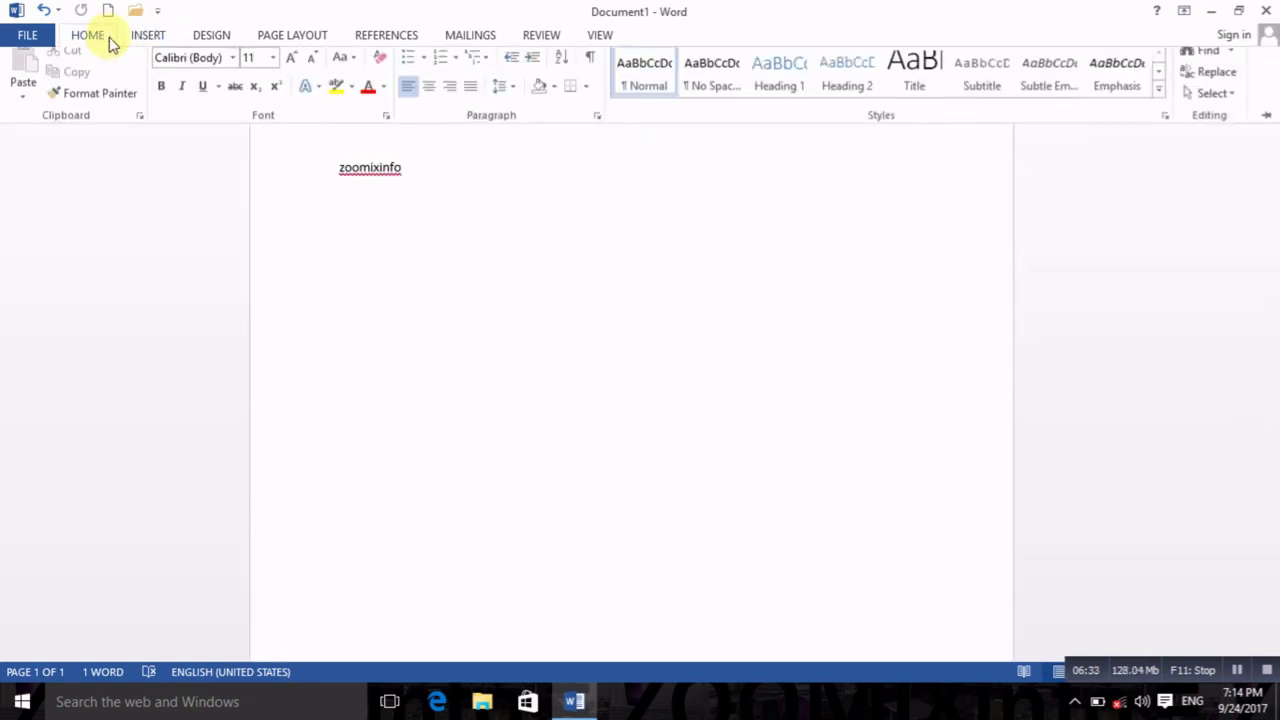
click(144, 35)
click(208, 38)
click(298, 37)
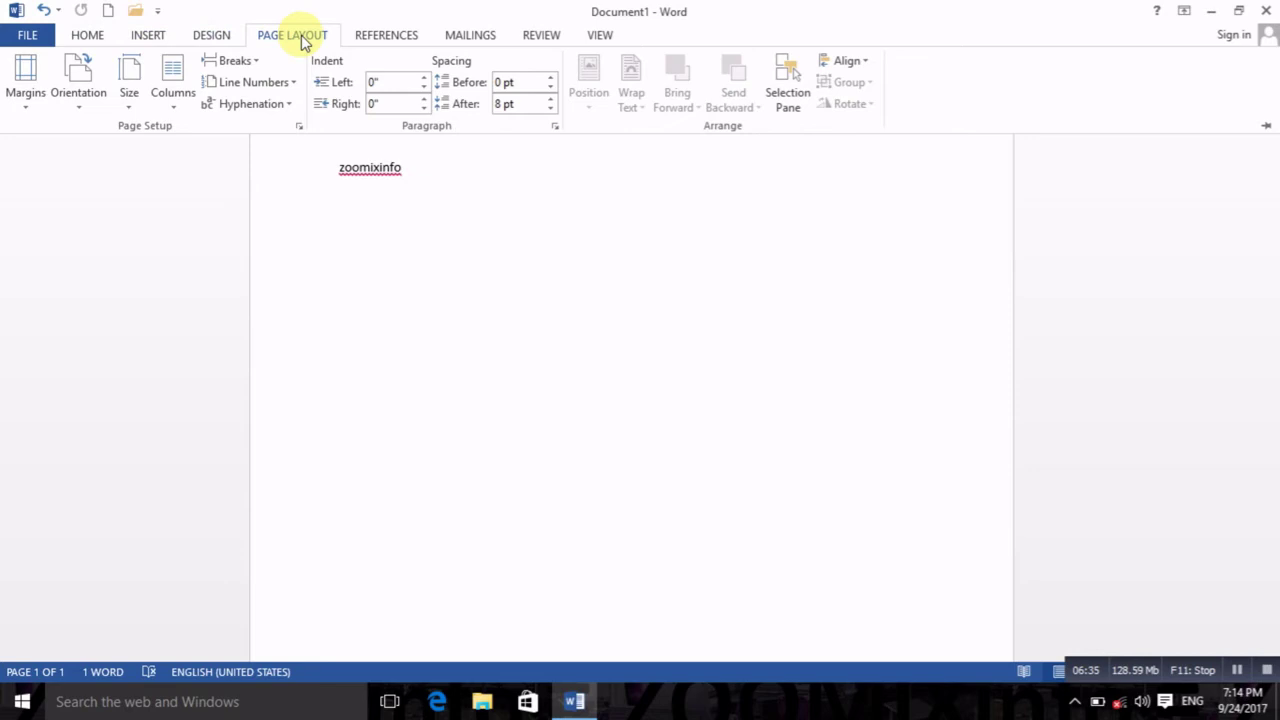
click(404, 46)
click(472, 40)
click(540, 36)
click(600, 35)
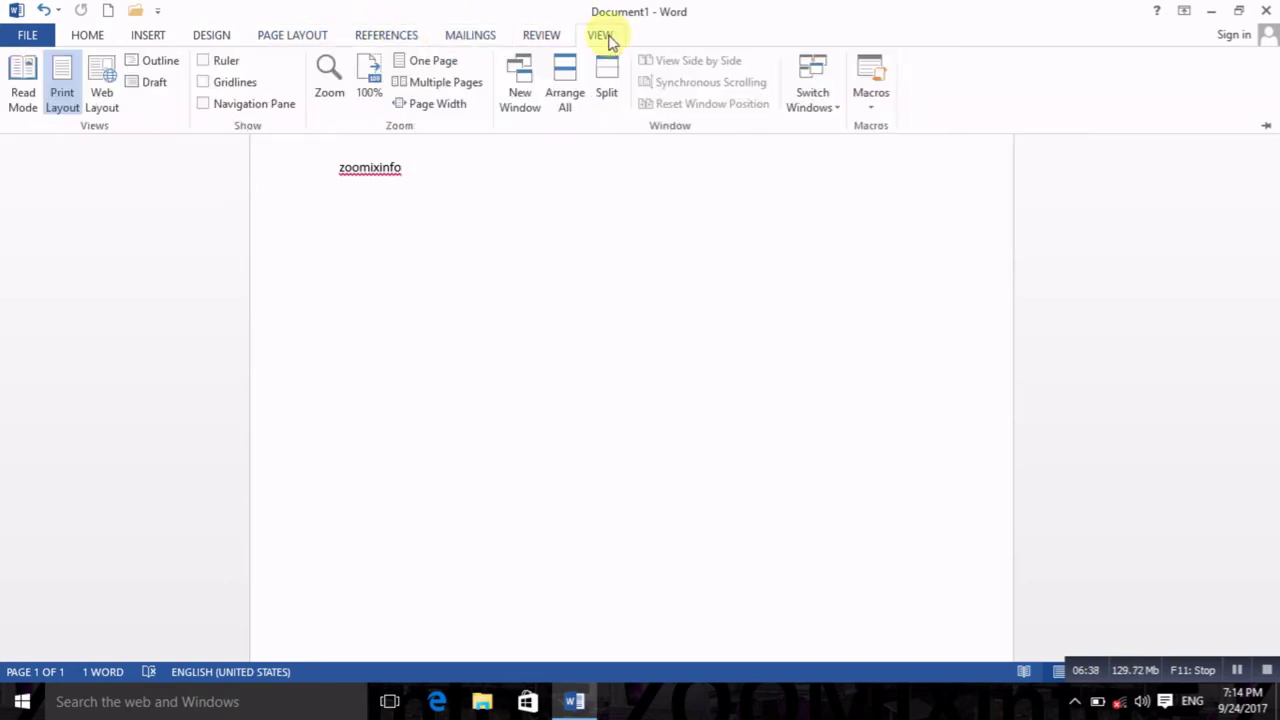
click(1184, 10)
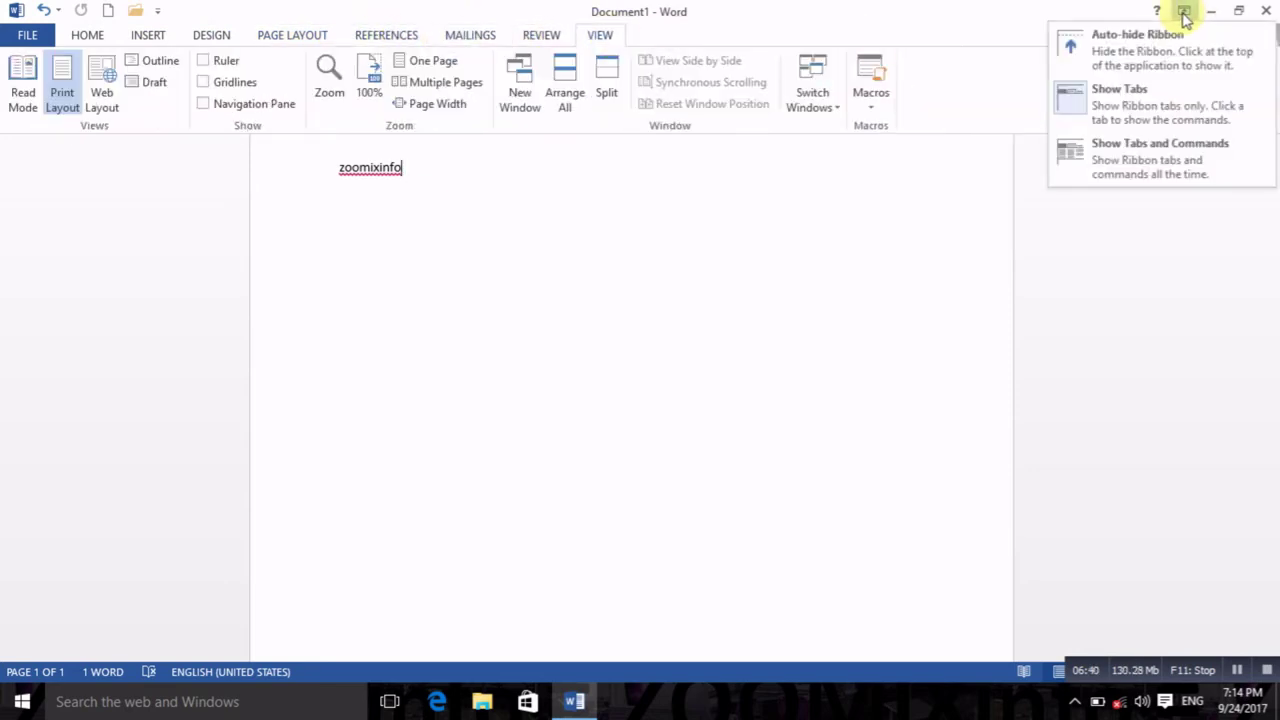
click(1145, 162)
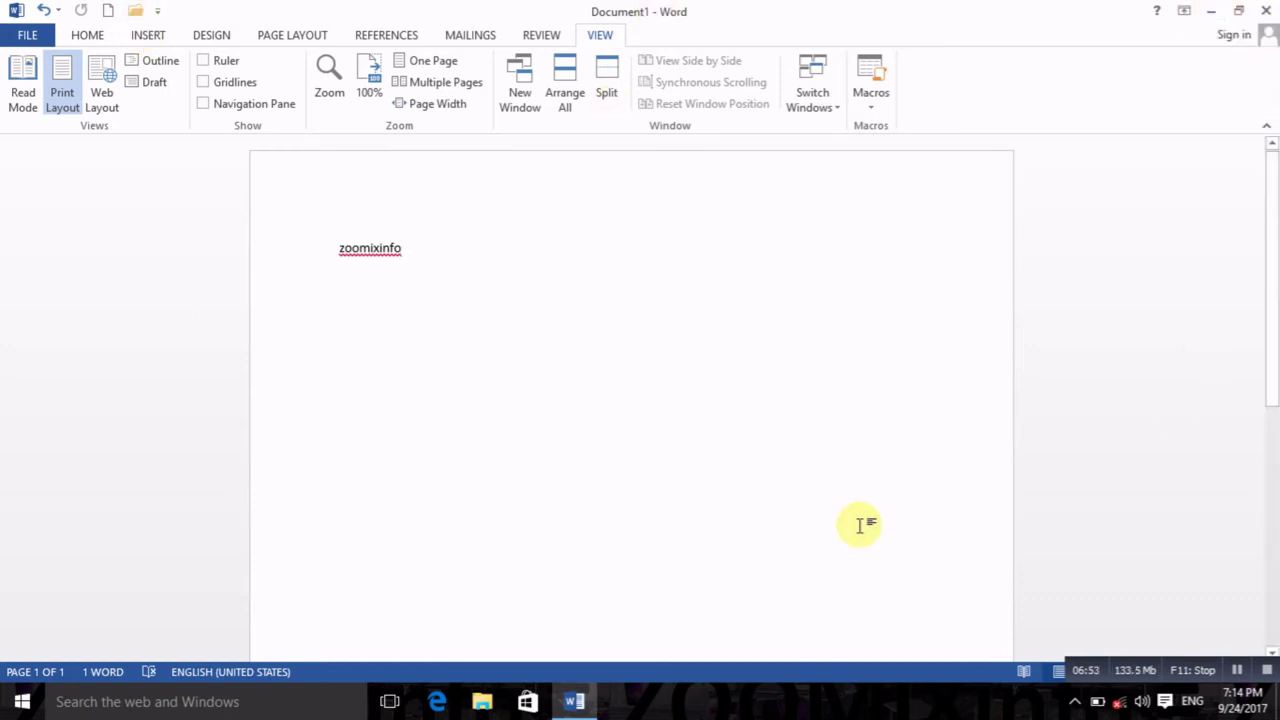
click(1211, 14)
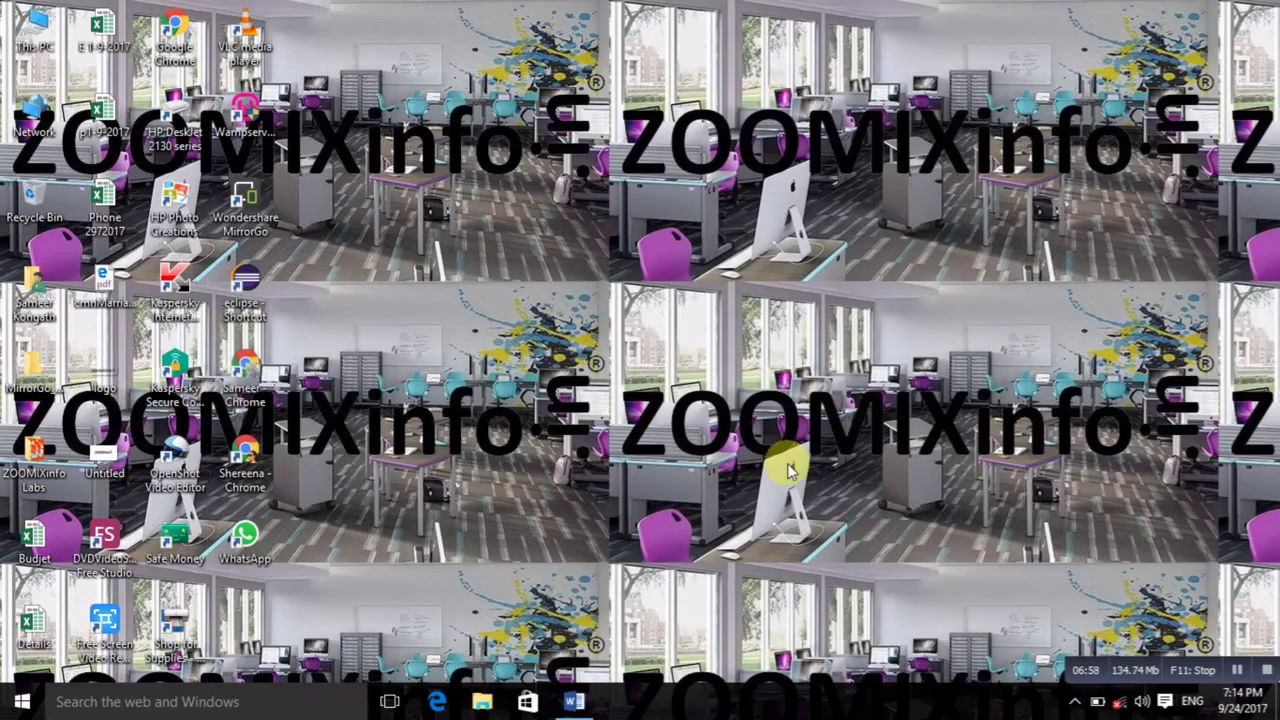
click(572, 701)
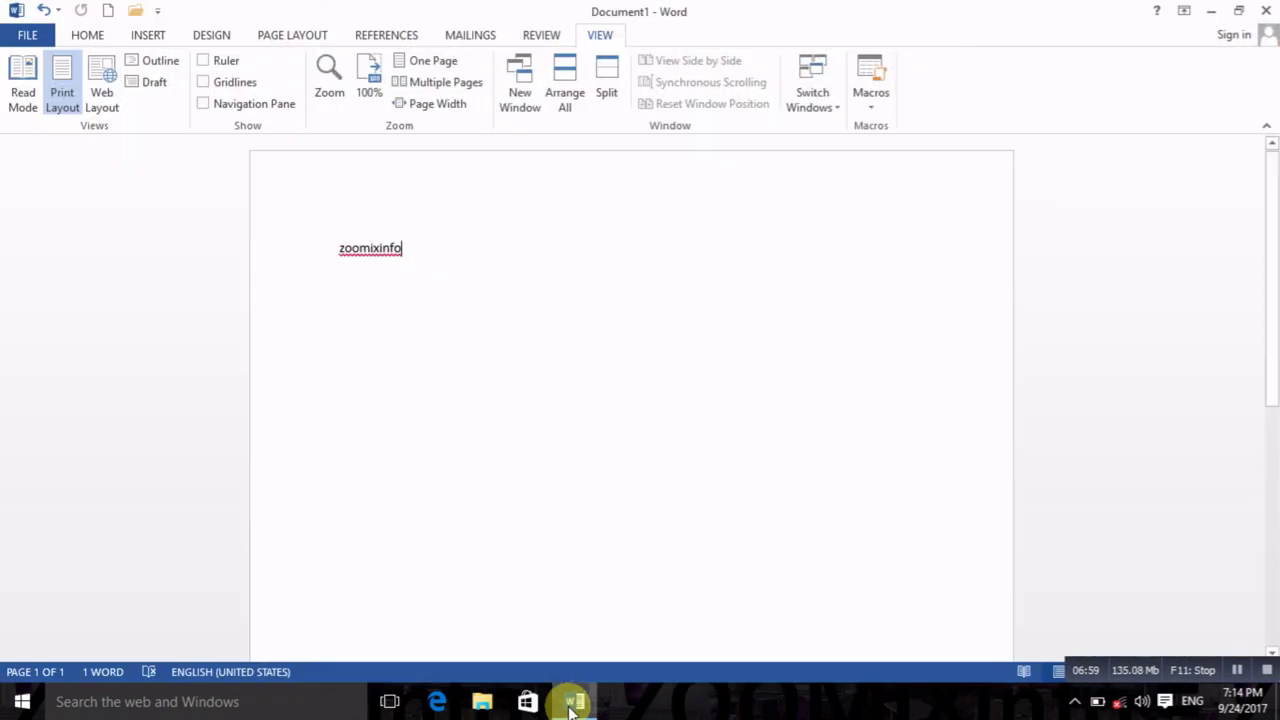
click(1207, 16)
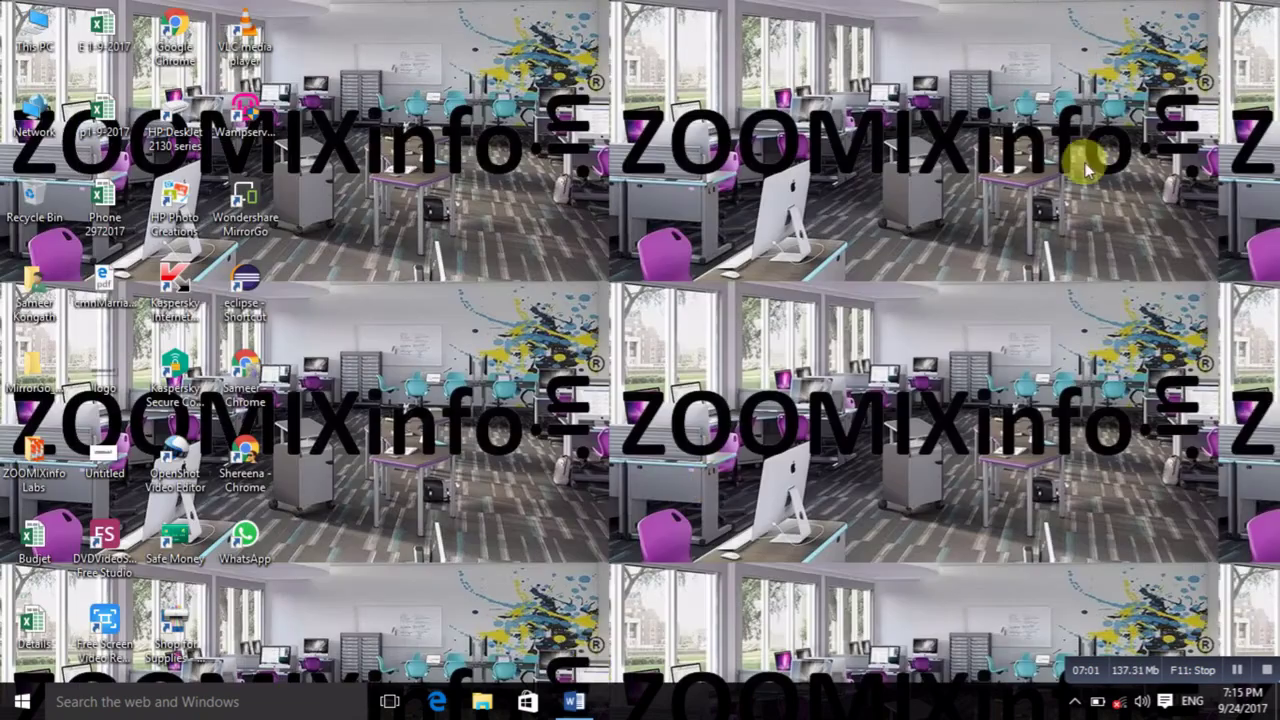
click(576, 706)
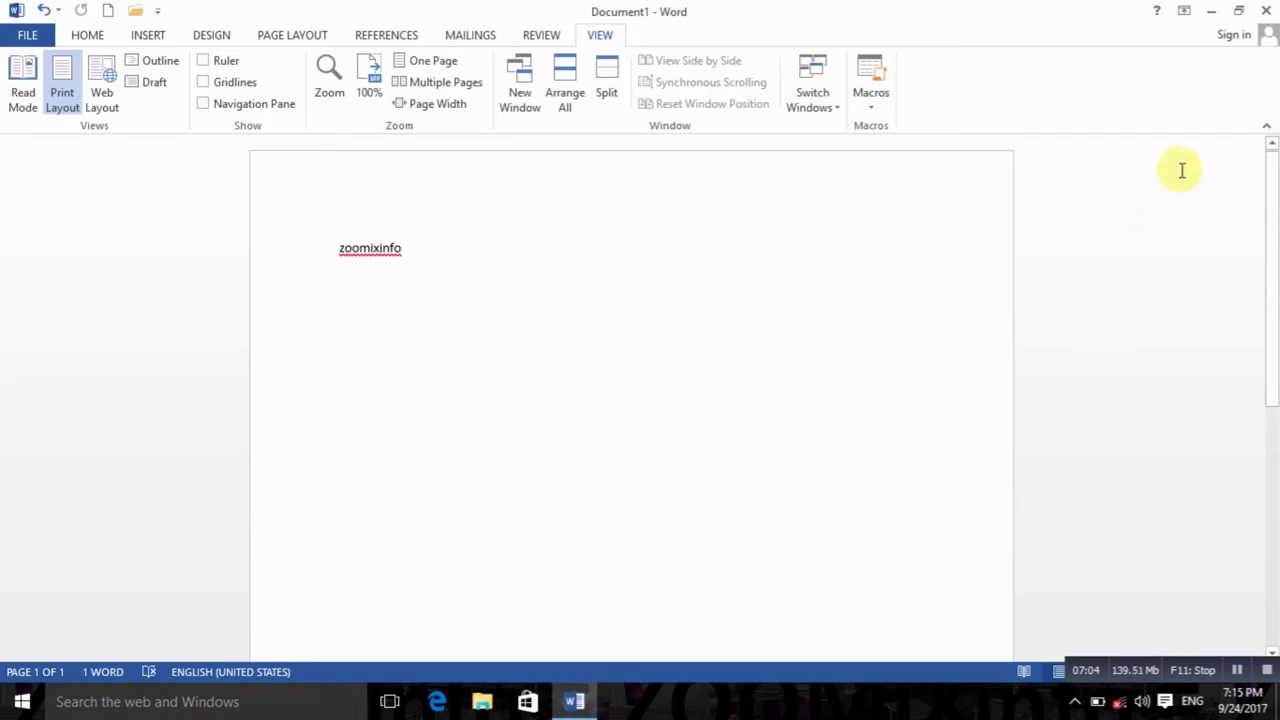
click(1240, 12)
drag(763, 88, 848, 181)
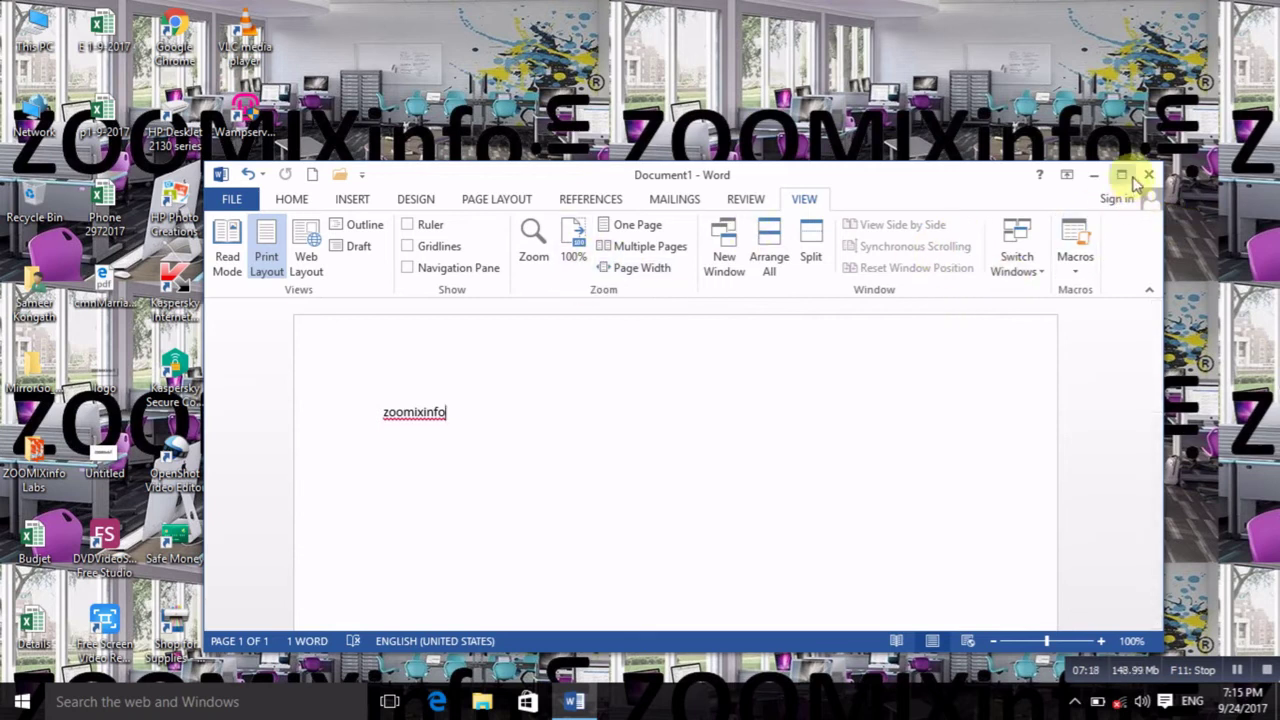
click(1123, 177)
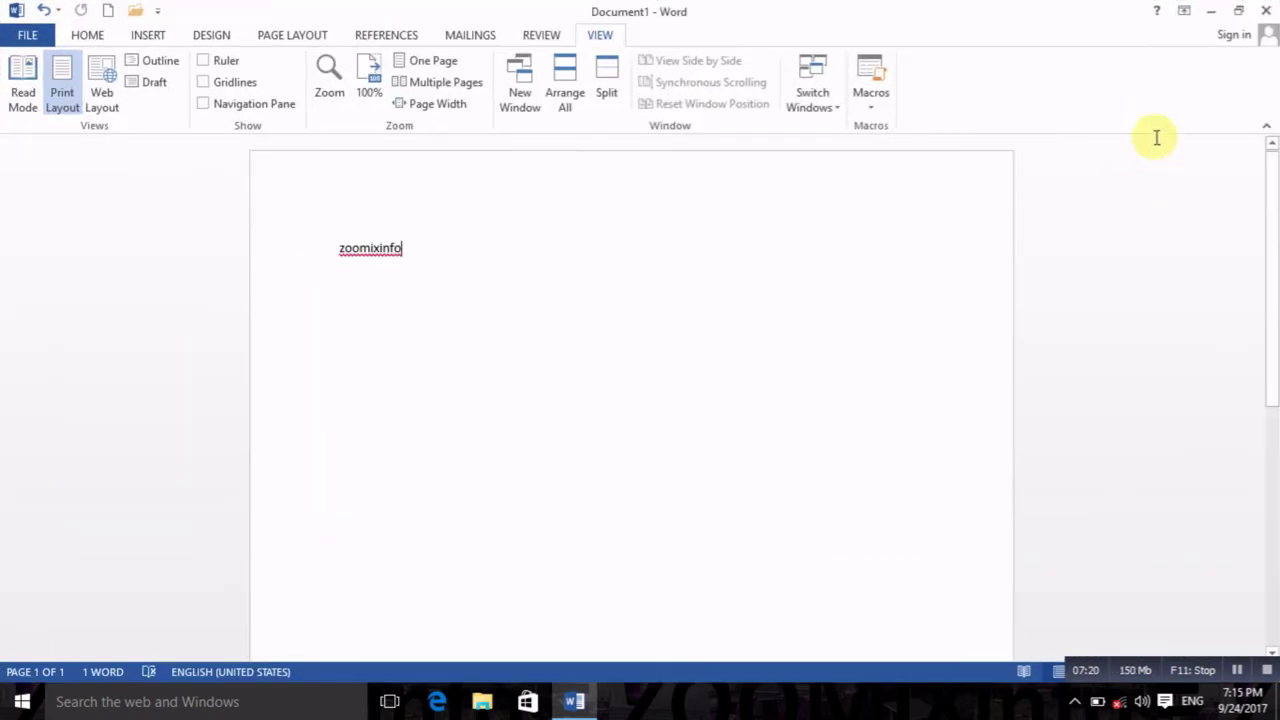
click(1238, 12)
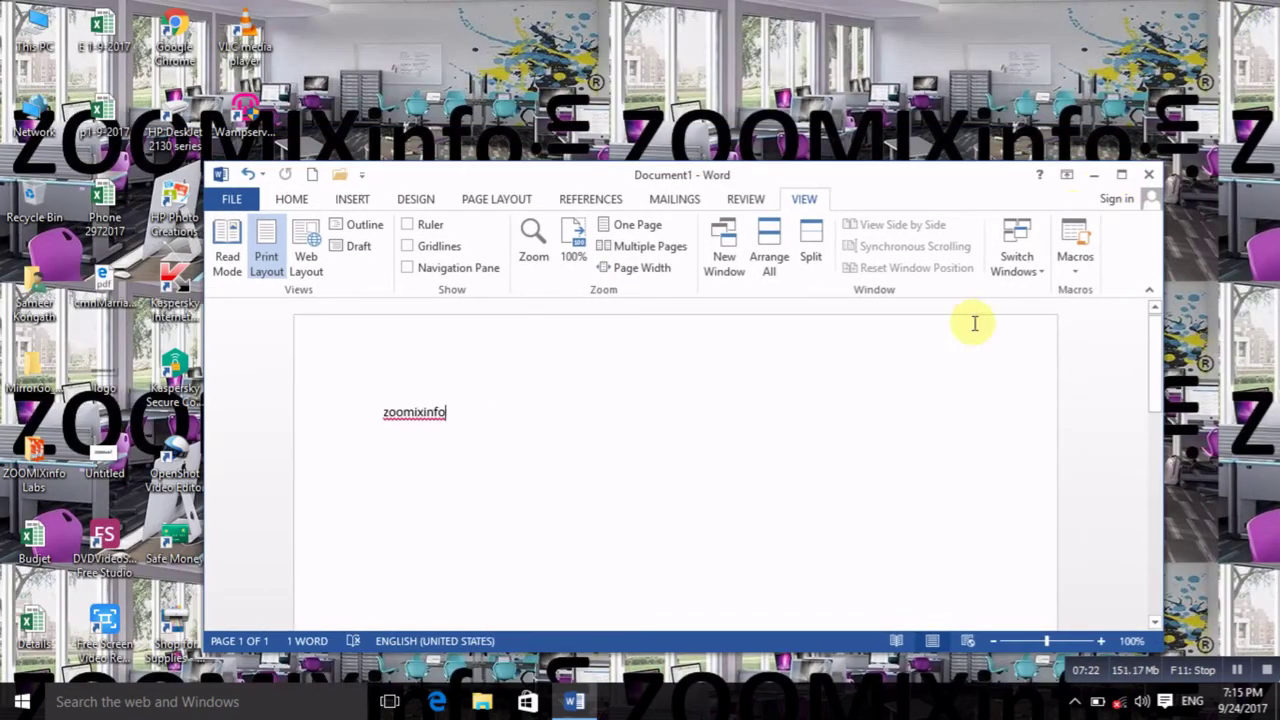
click(1121, 177)
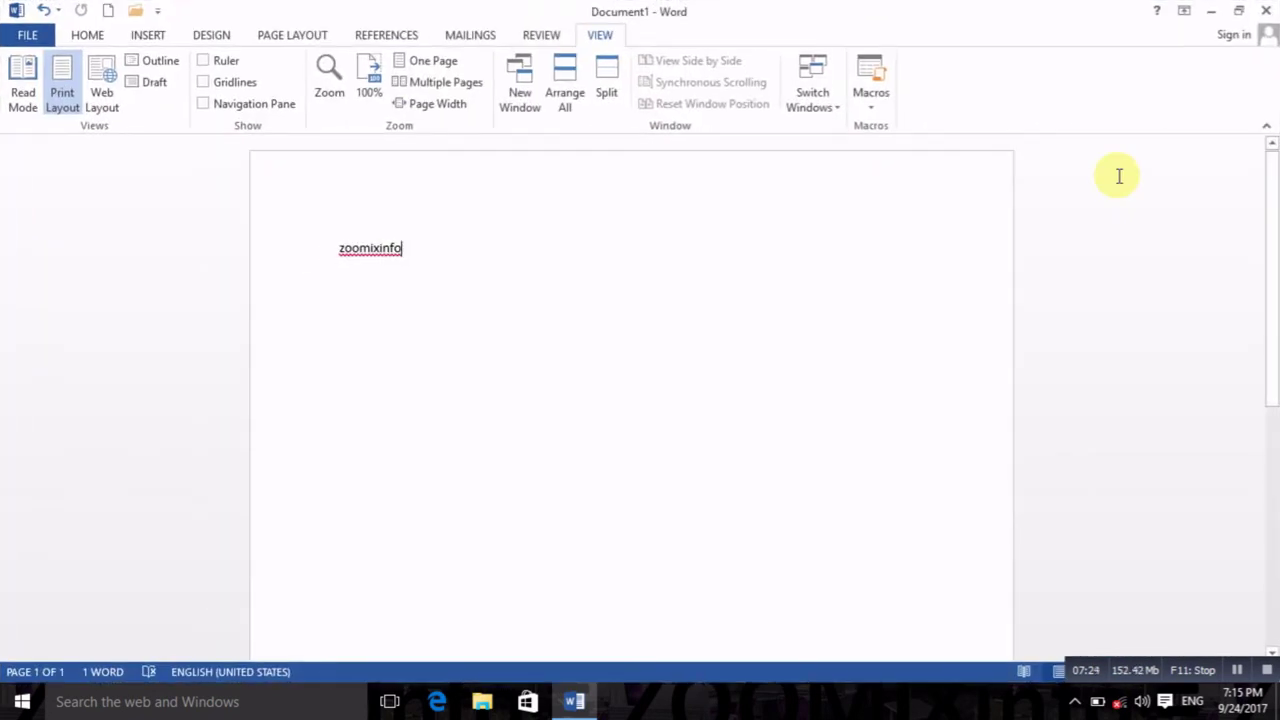
Attempt to close Document1 twice, cancelling the save prompt both times.
click(1266, 10)
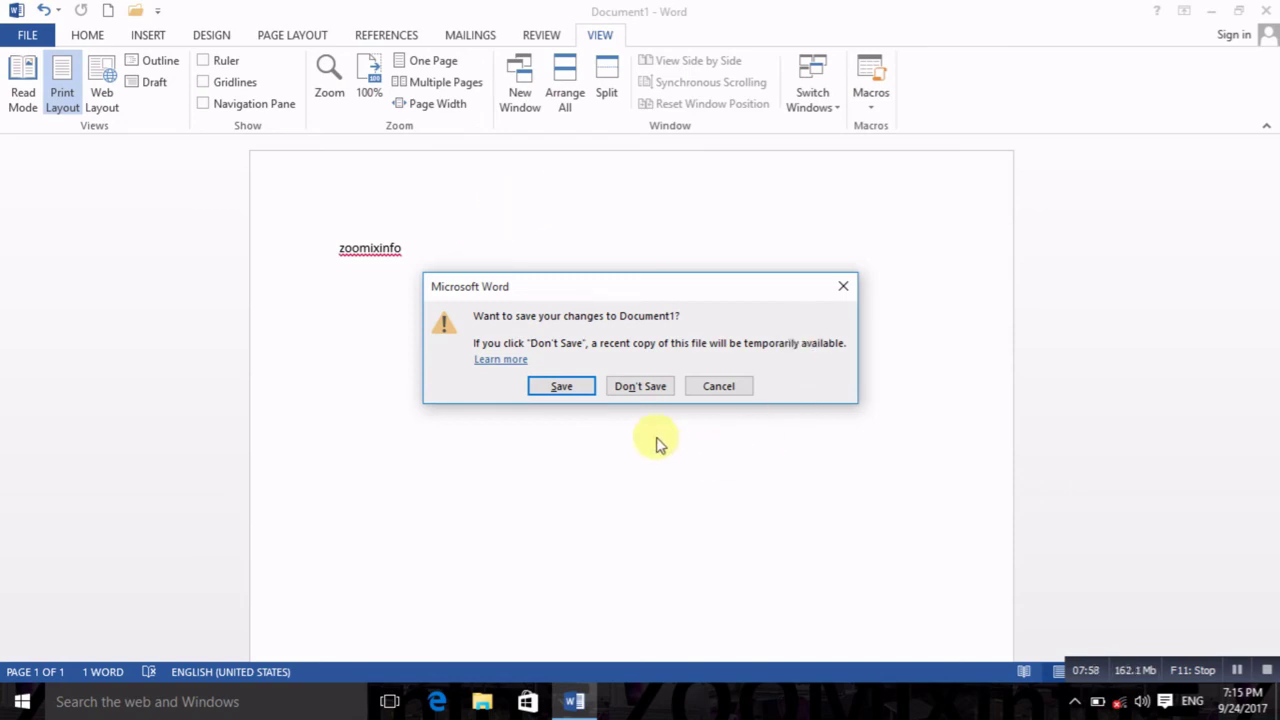
click(720, 388)
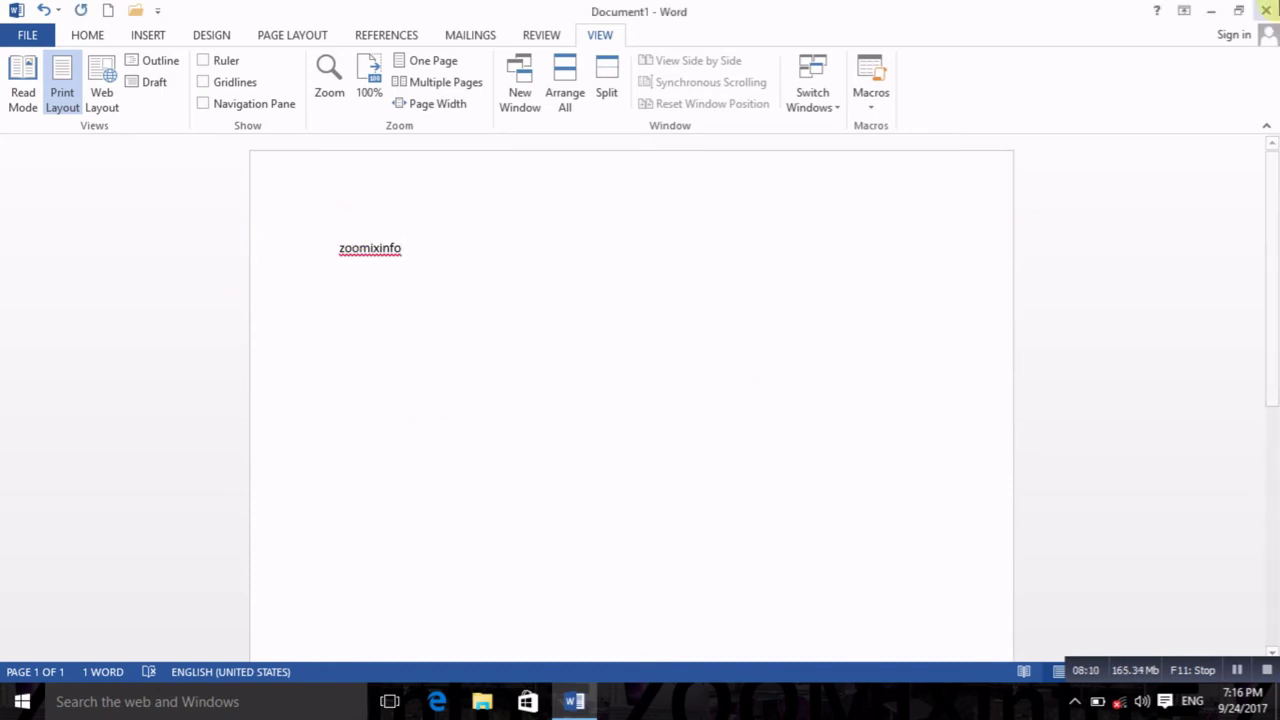
click(1266, 12)
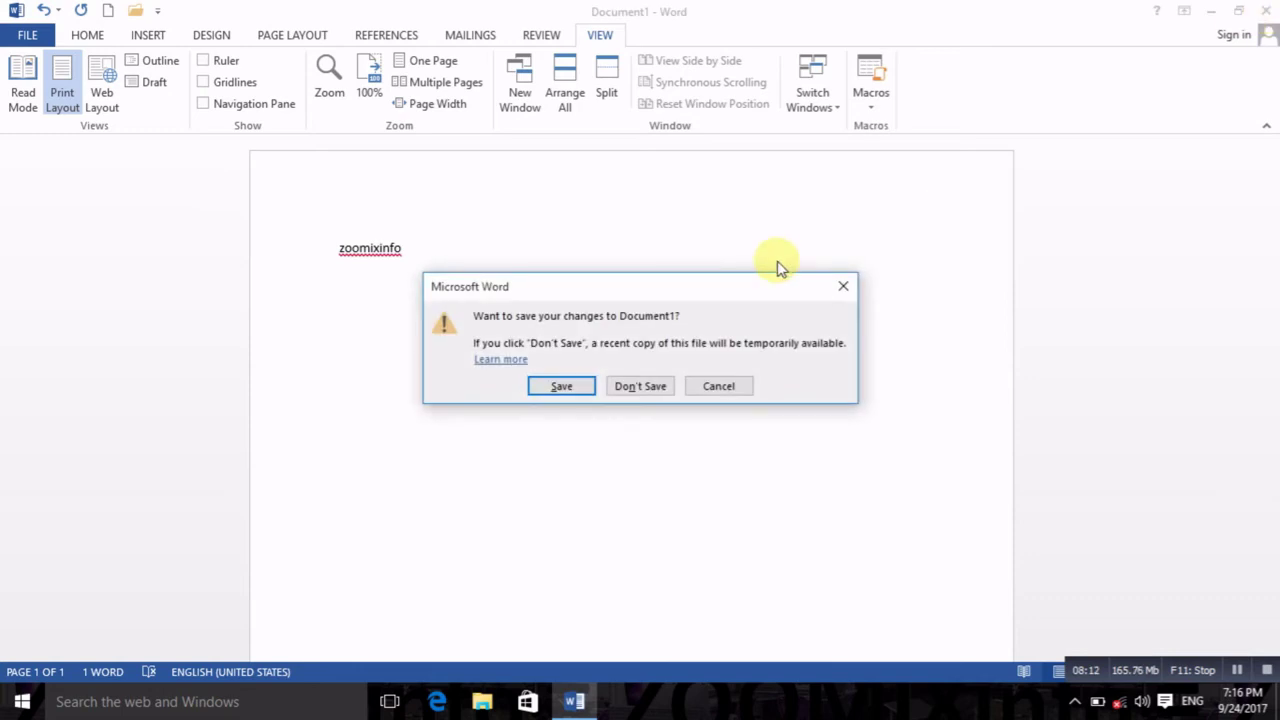
click(843, 287)
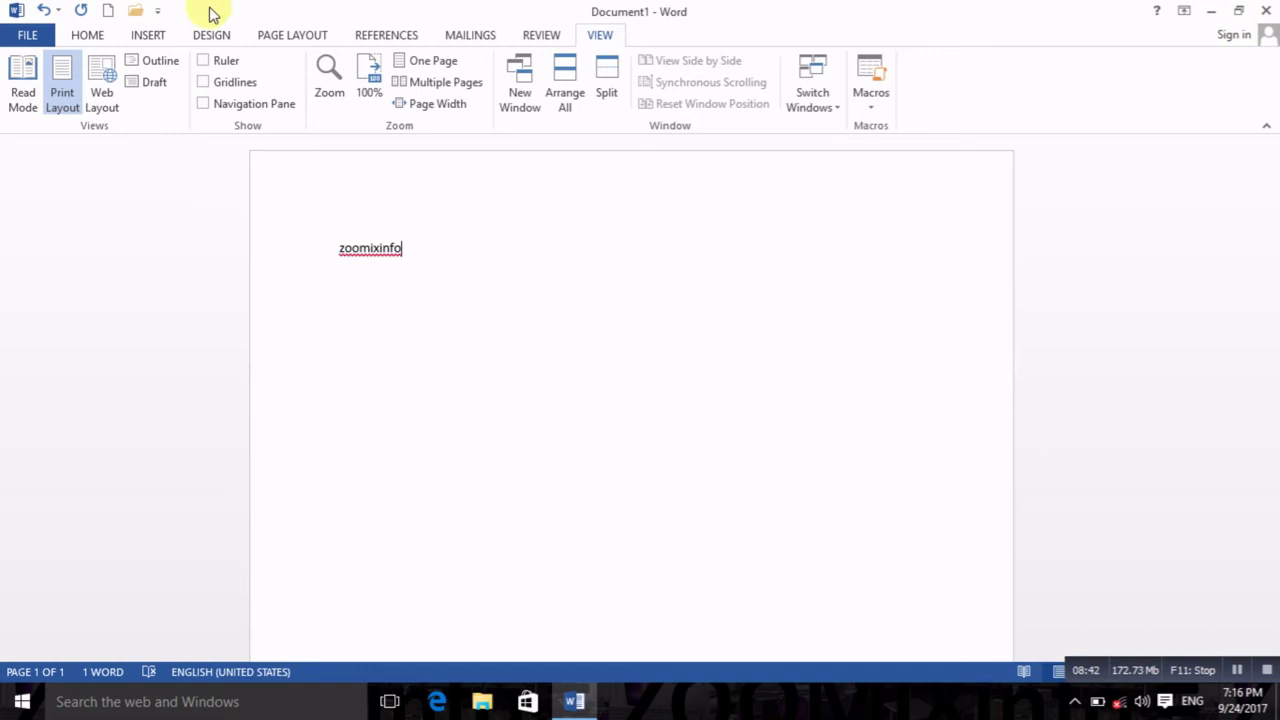
Browse the Home, Insert, Design, Page Layout and References tabs.
click(92, 35)
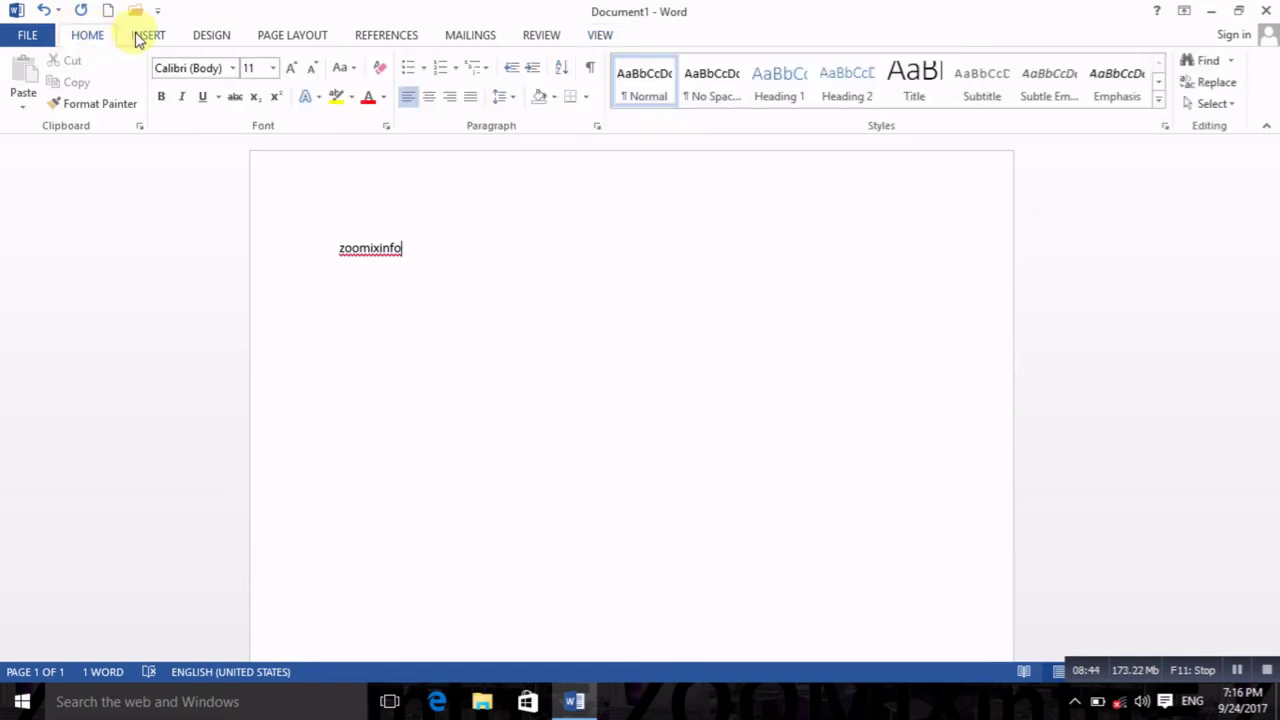
click(146, 36)
click(211, 36)
click(280, 36)
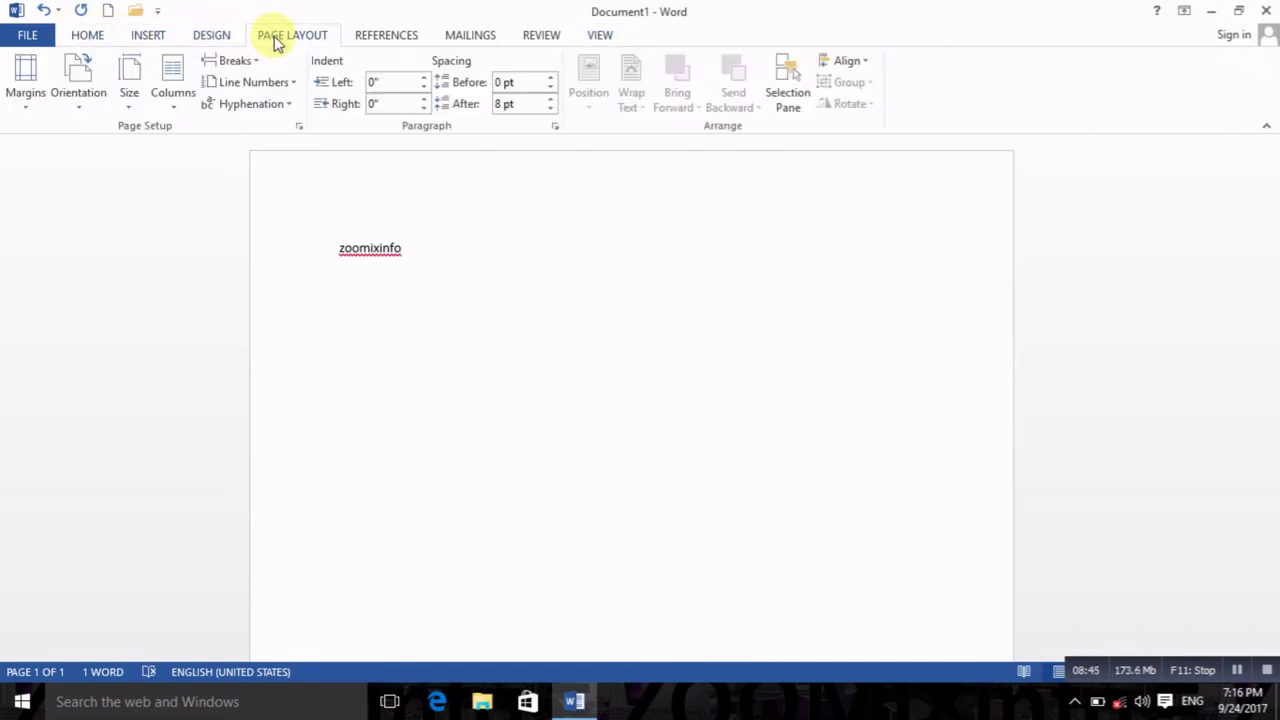
click(386, 35)
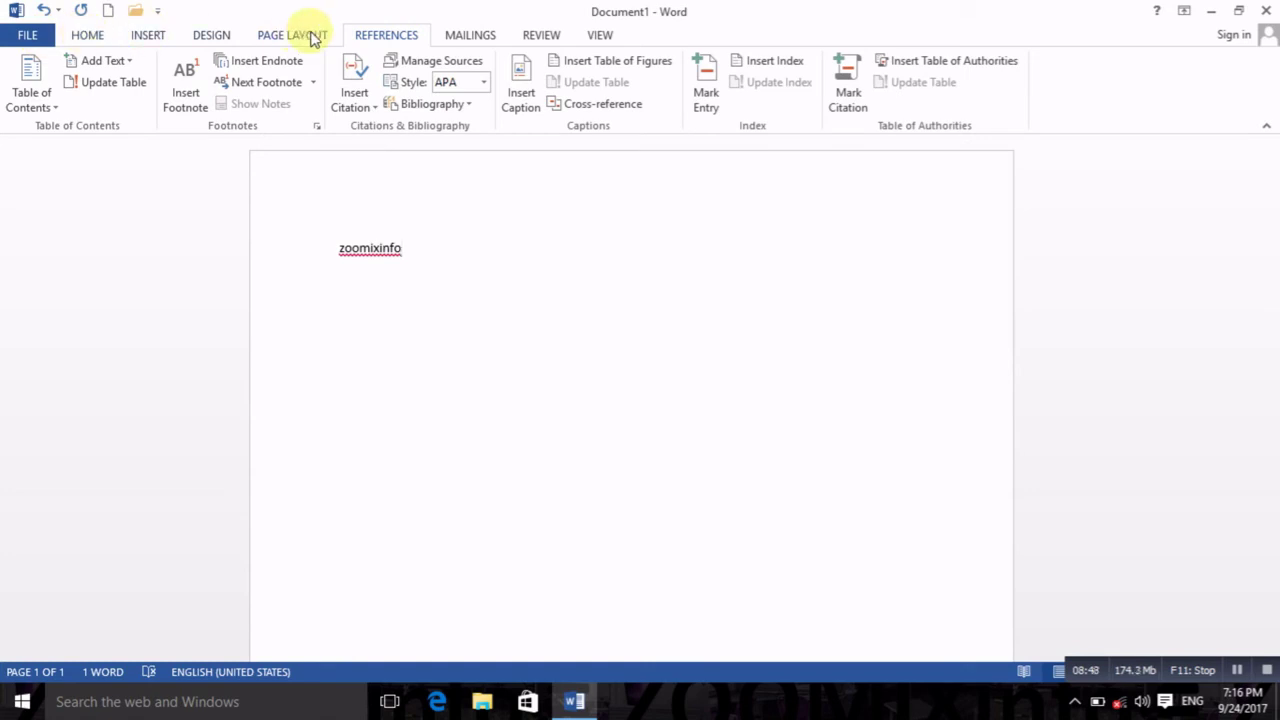
Keep Show Tabs and Commands and browse the Home through References tabs.
click(1184, 11)
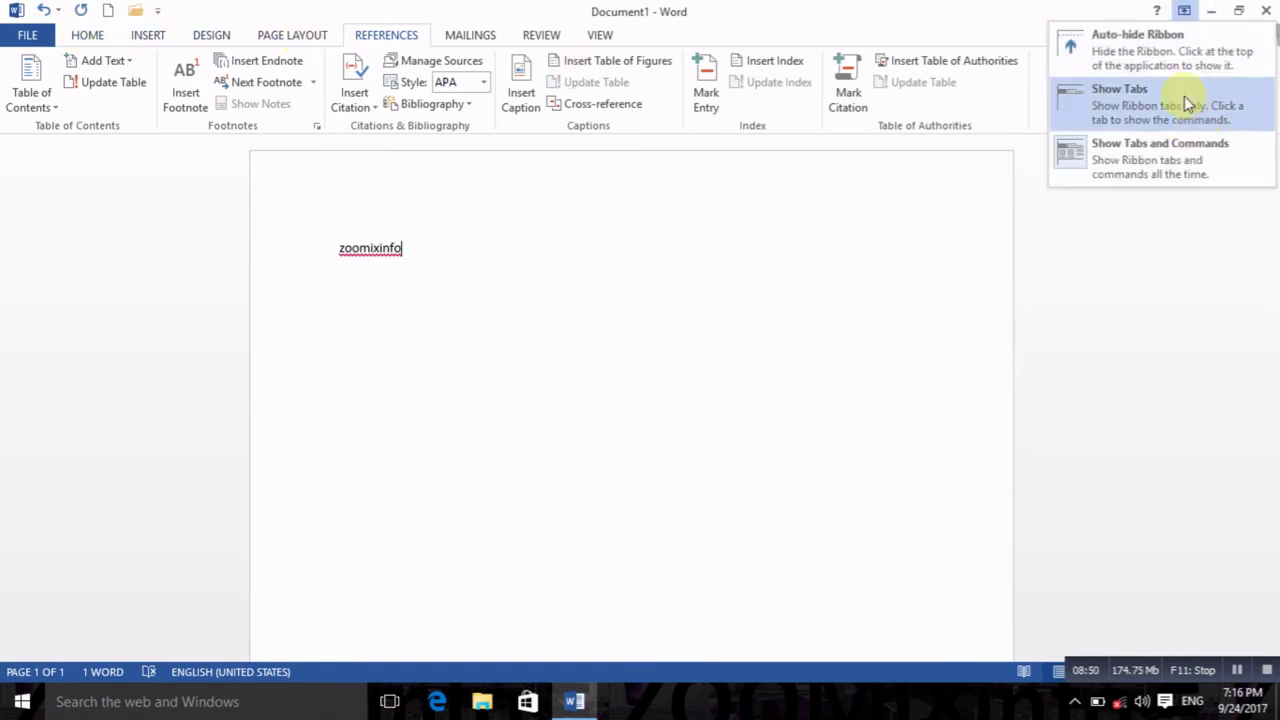
click(1180, 160)
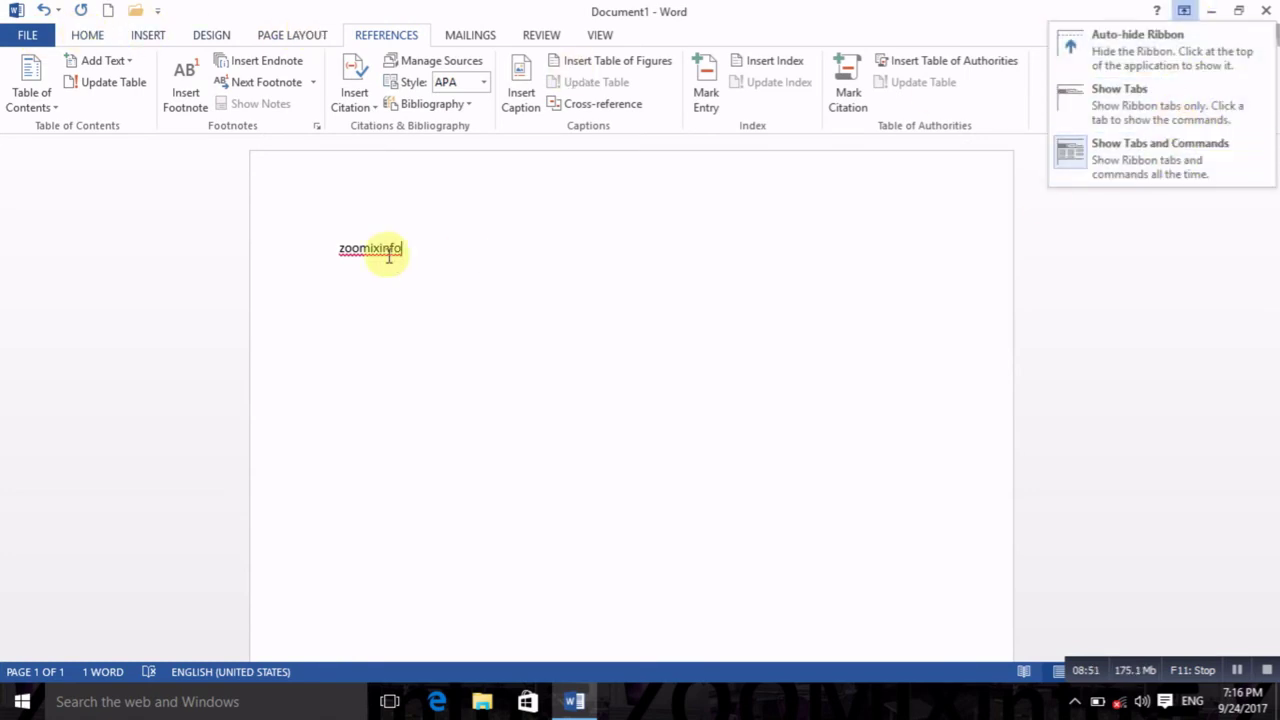
click(87, 36)
click(147, 36)
click(215, 38)
click(300, 36)
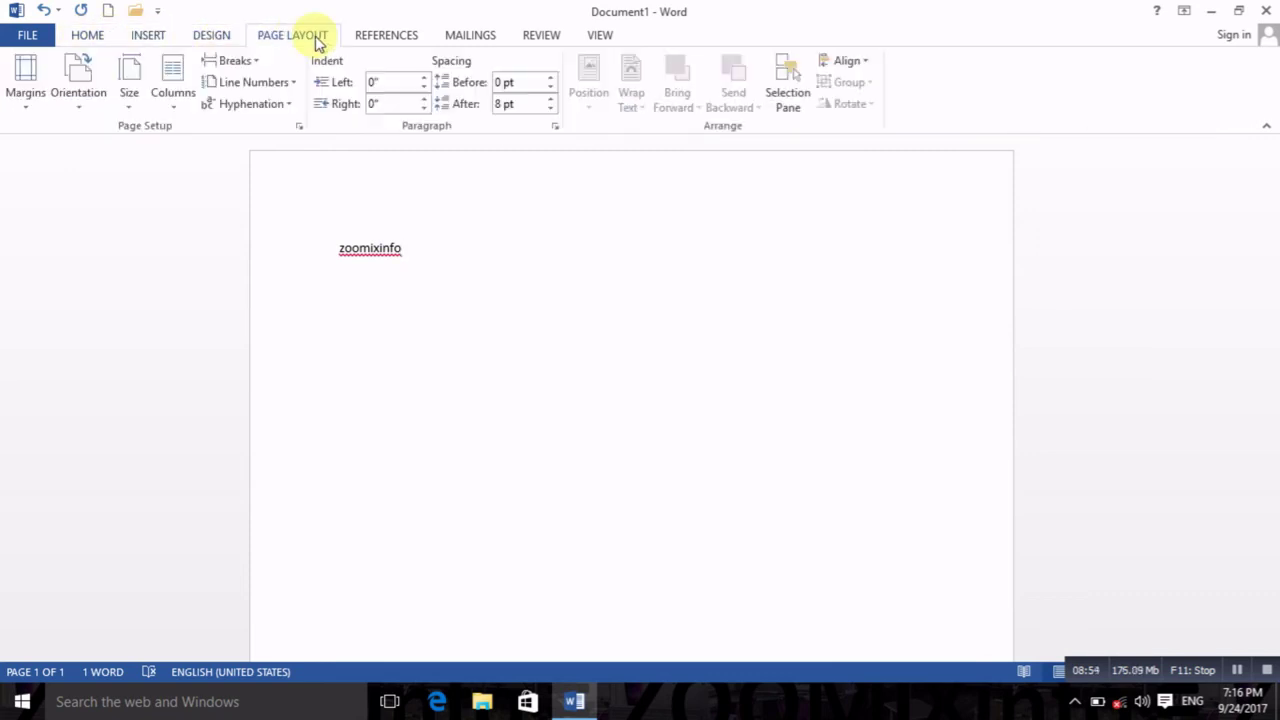
click(405, 38)
Flip through the Home, Insert and Design tabs, ending on Home.
click(88, 36)
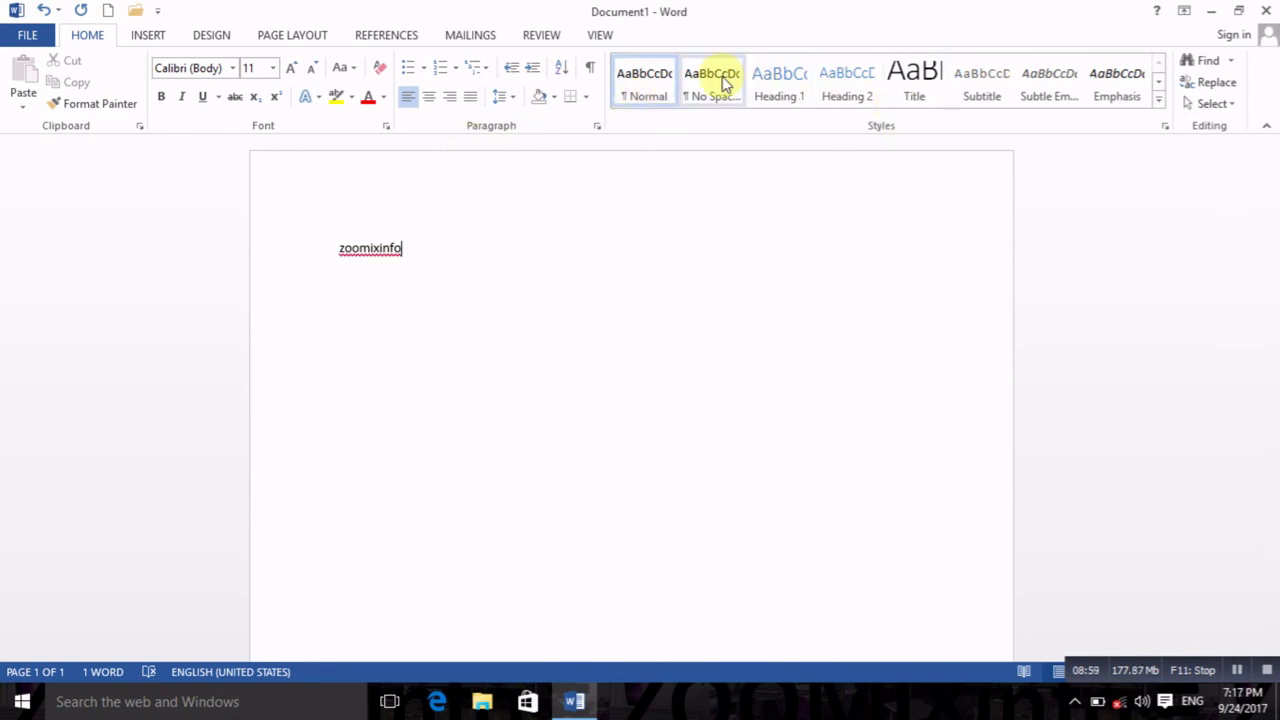
click(132, 35)
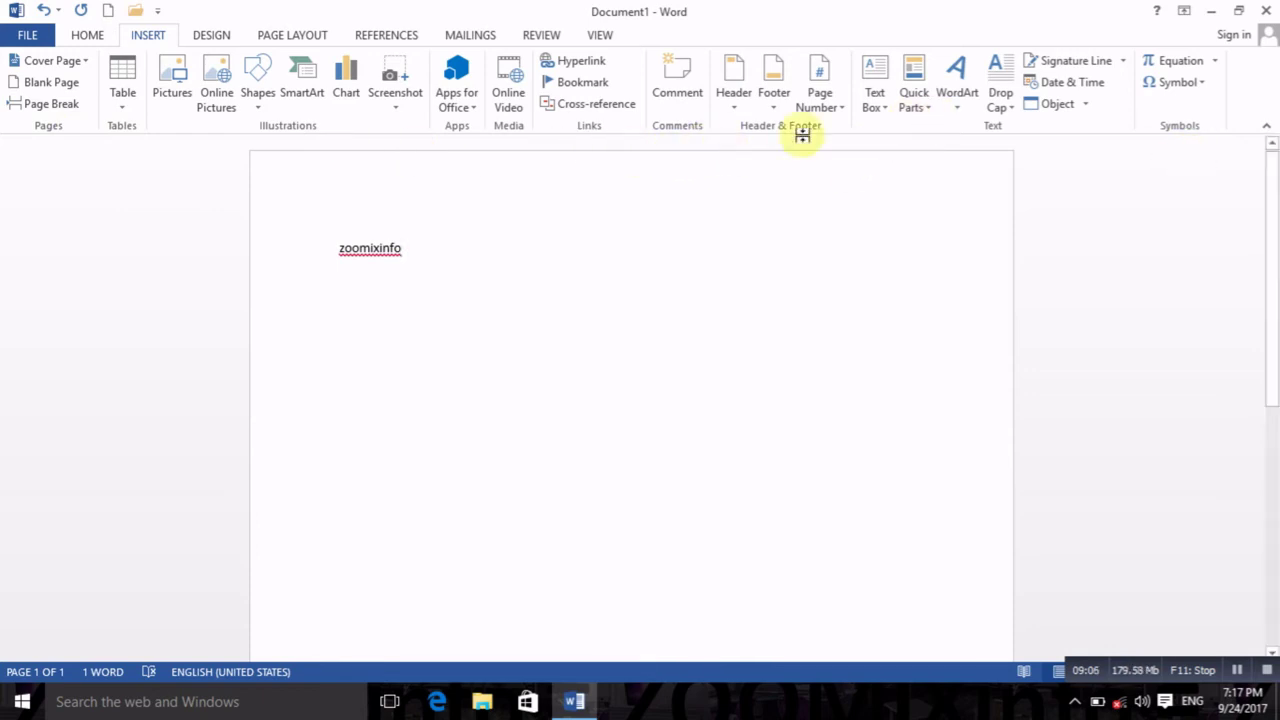
click(205, 35)
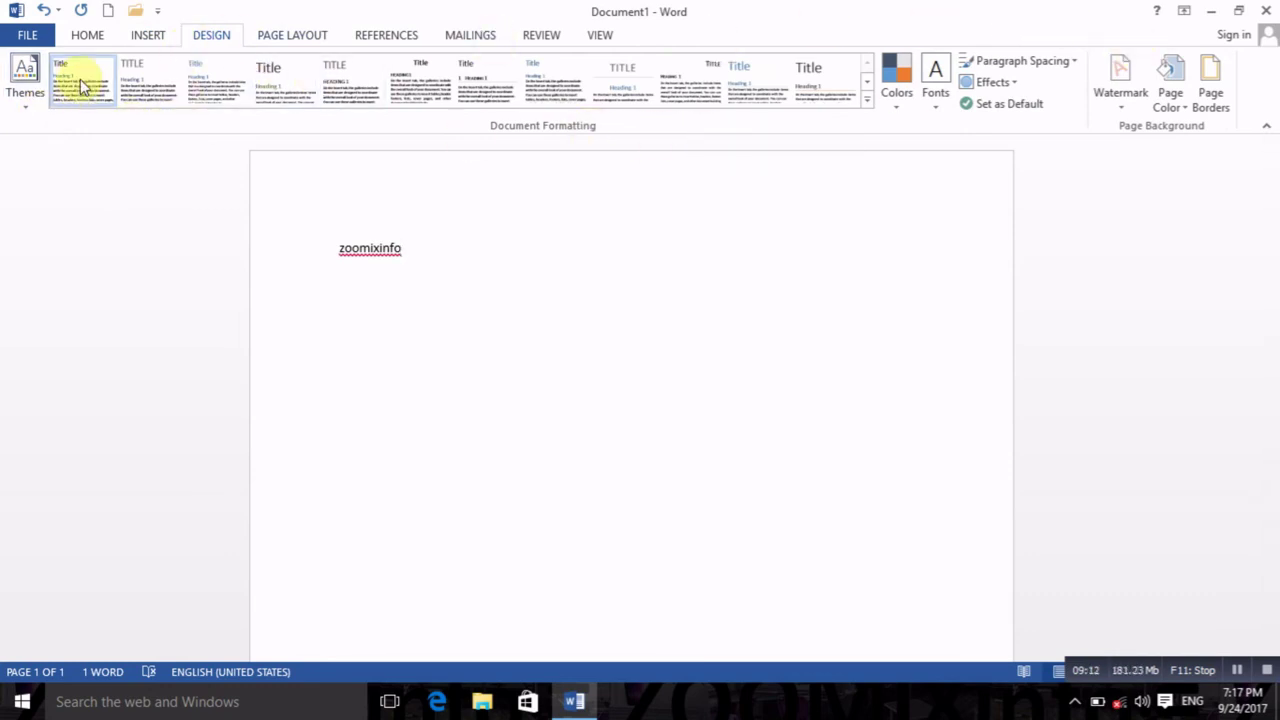
click(89, 36)
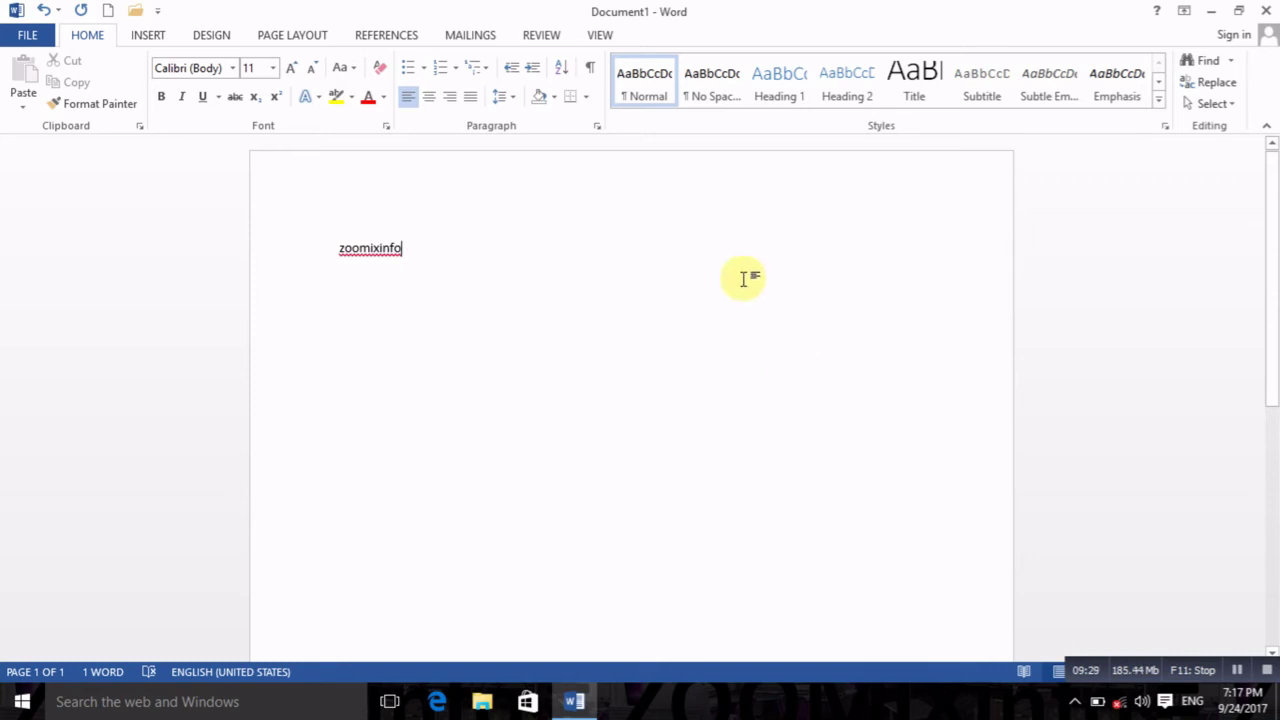
Add a second line below Zoomixinfo reading 'Welcome to mso dddddd'.
key(Return)
text(we)
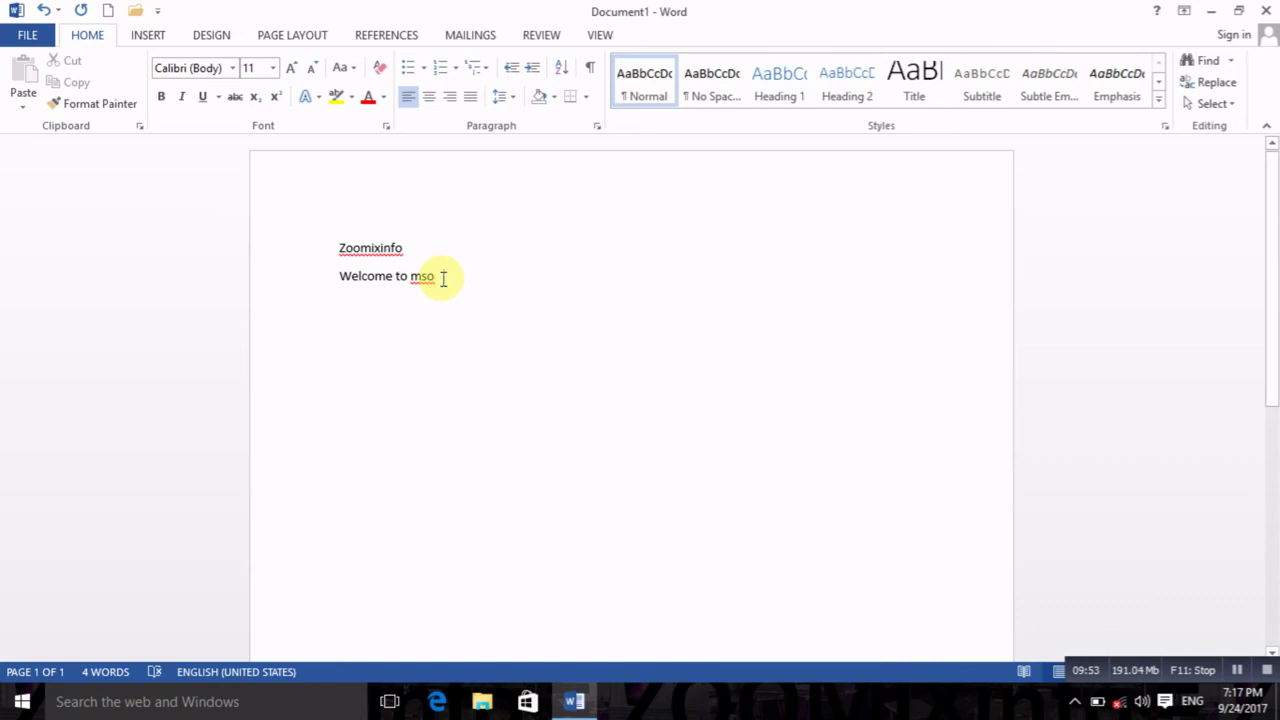
text(dddddd)
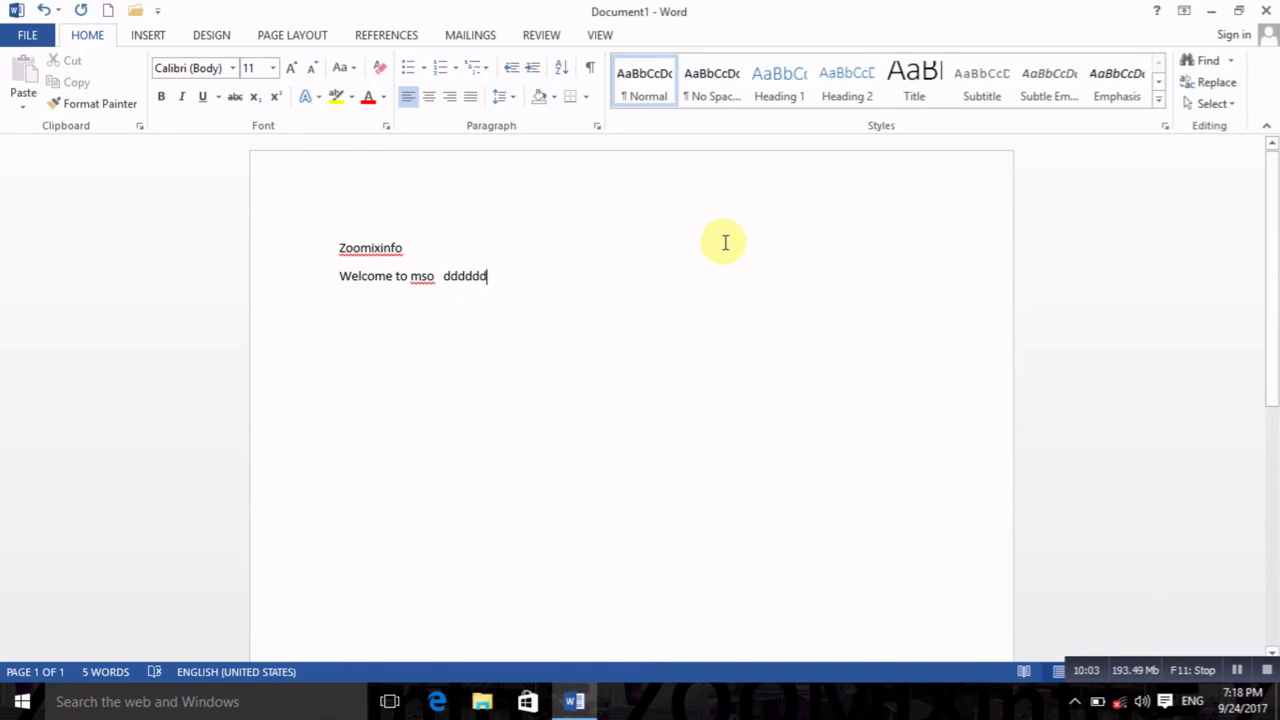
Enter the page header, close it again, and type 'g' in the body text.
double_click(895, 212)
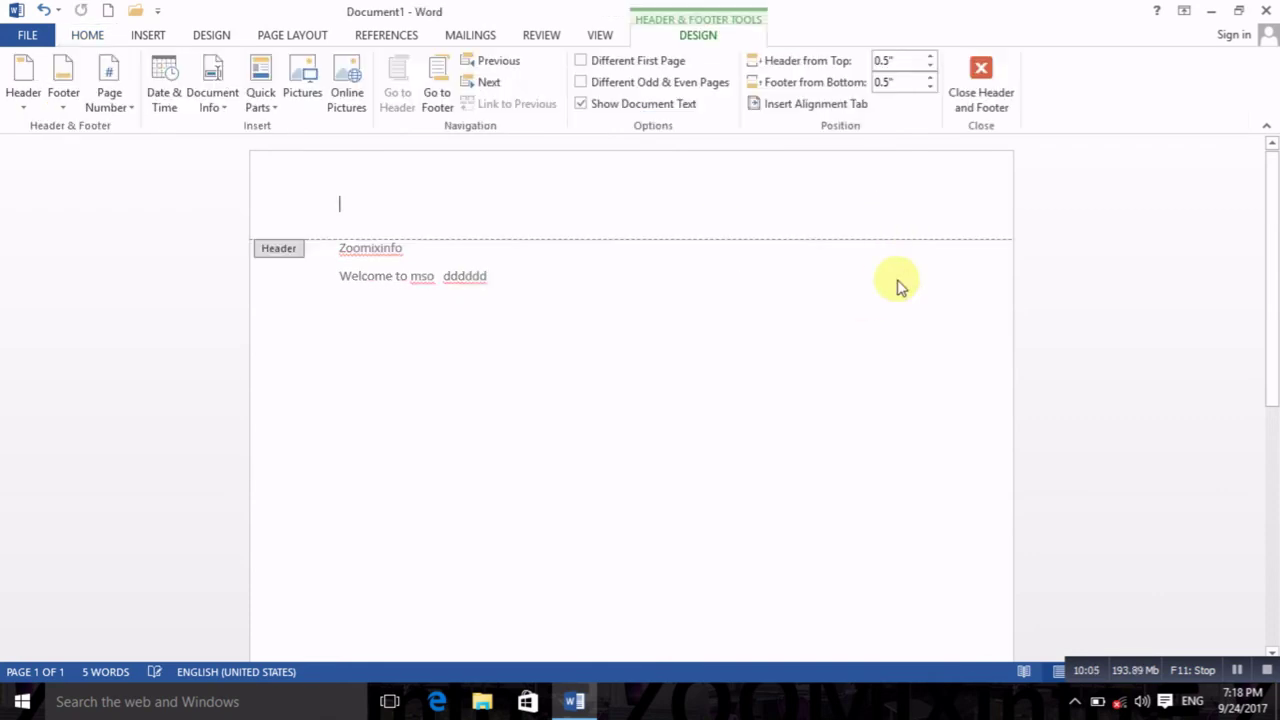
click(980, 72)
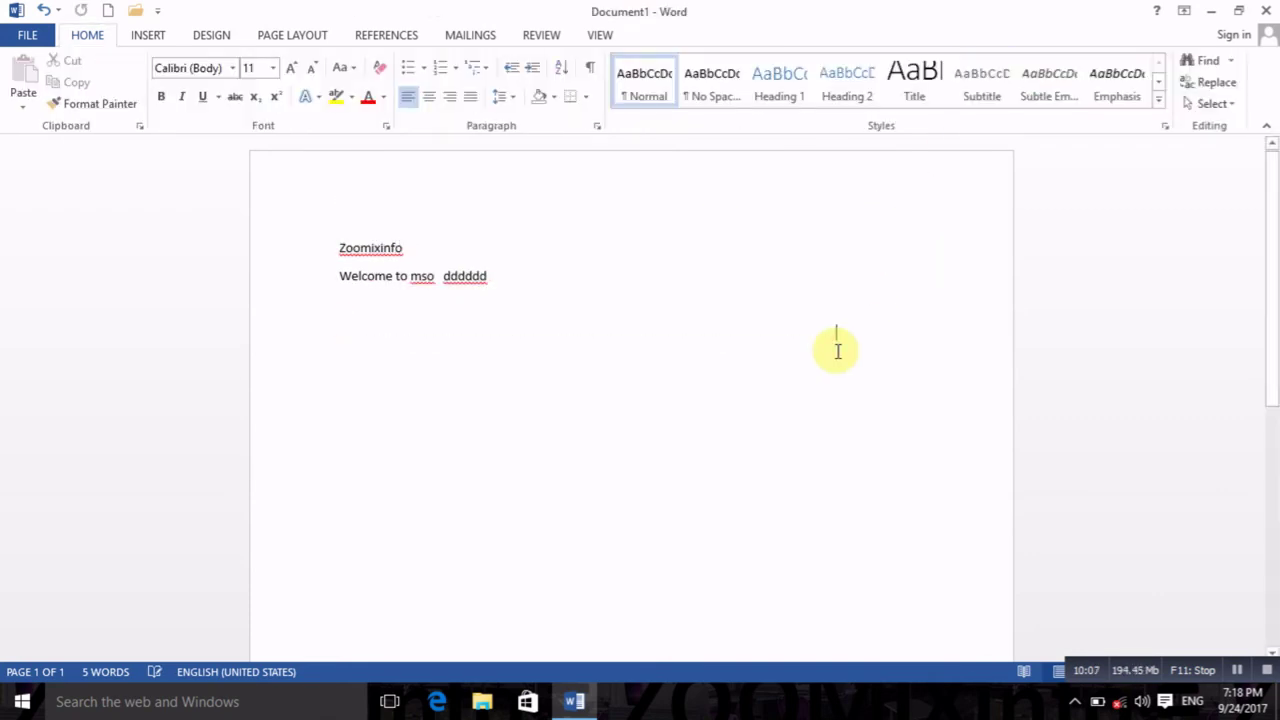
text(gg)
Use click-and-type to place 'ffg' and then 'b' in empty spots lower on the page.
double_click(526, 443)
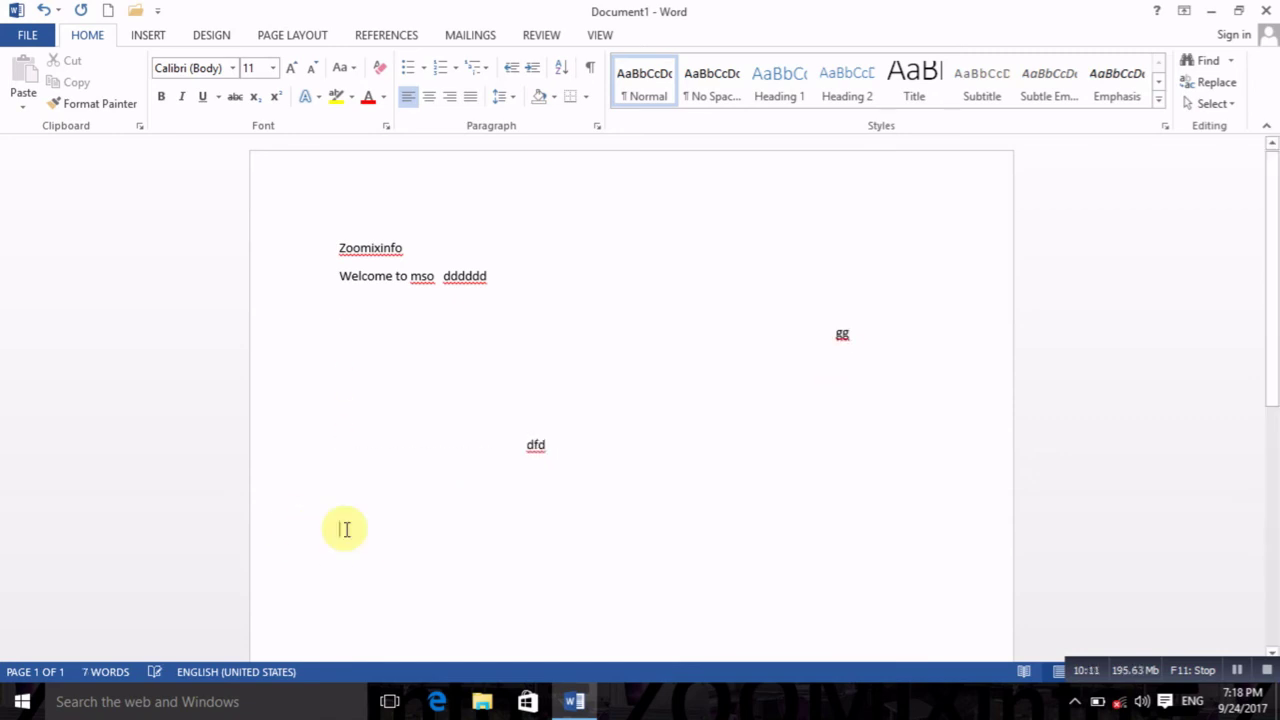
text(ffg)
double_click(791, 555)
text(b)
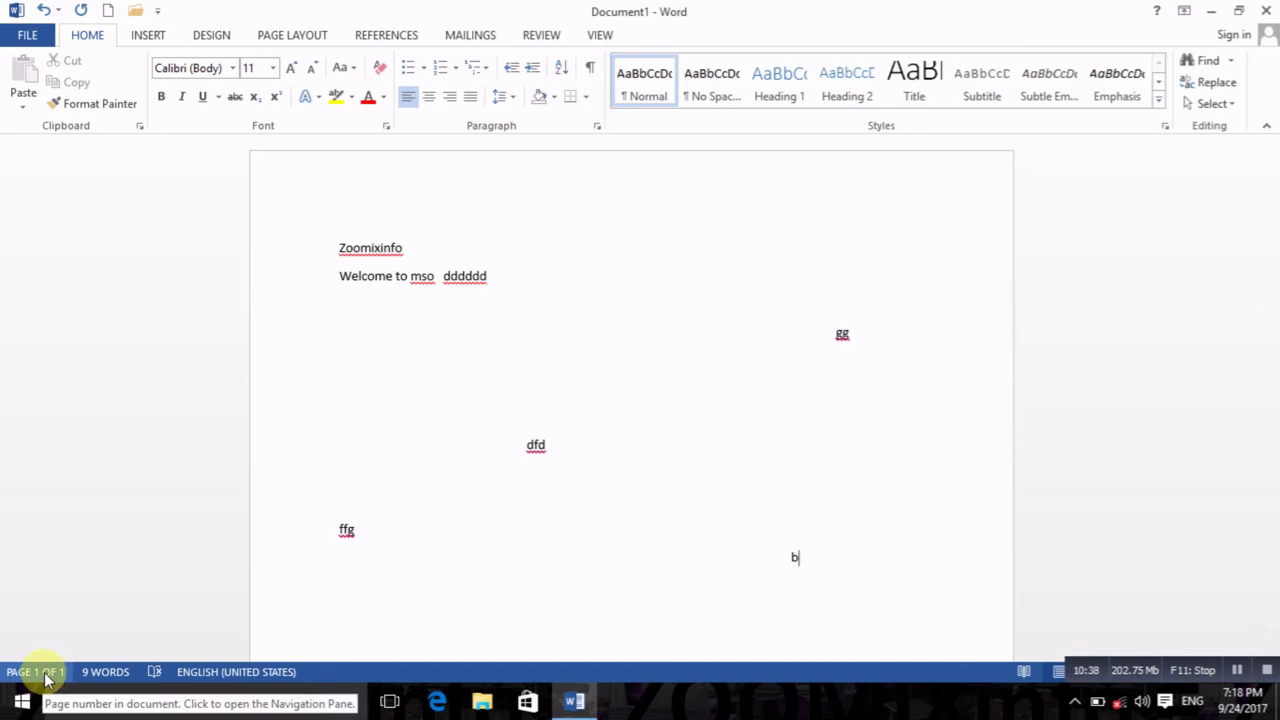
scroll(490, 300, down, 3)
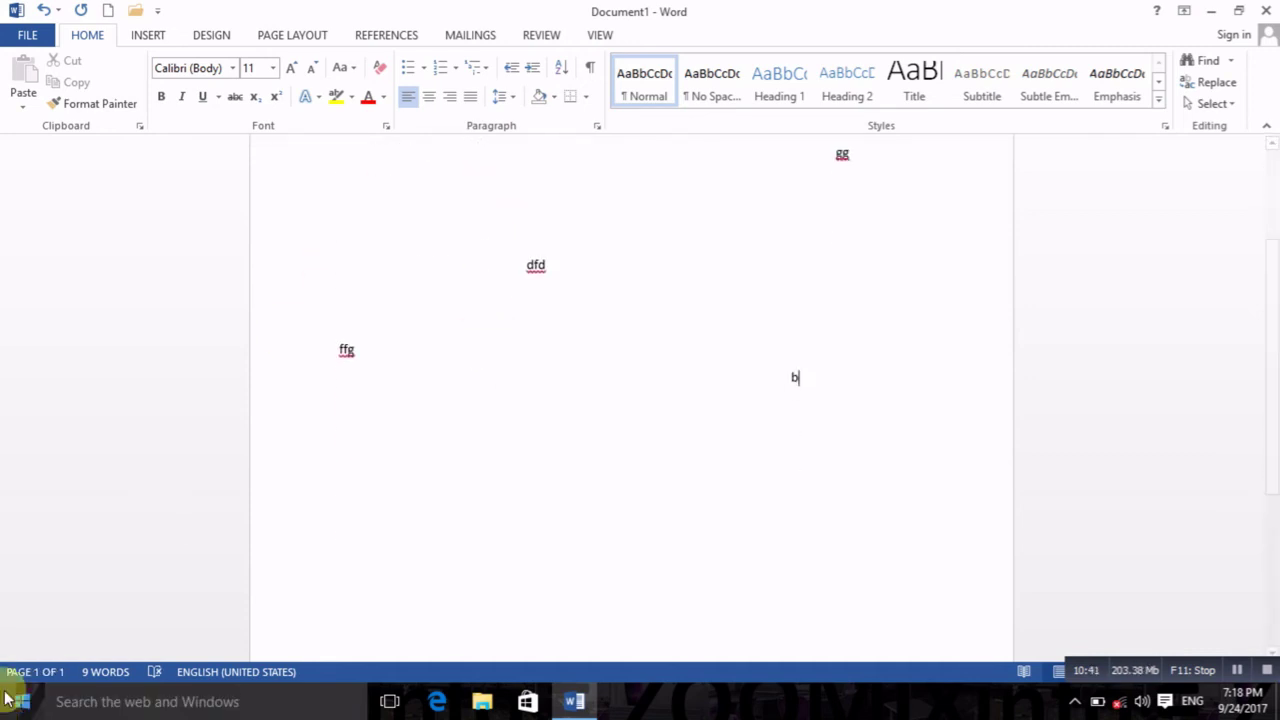
scroll(487, 313, up, 3)
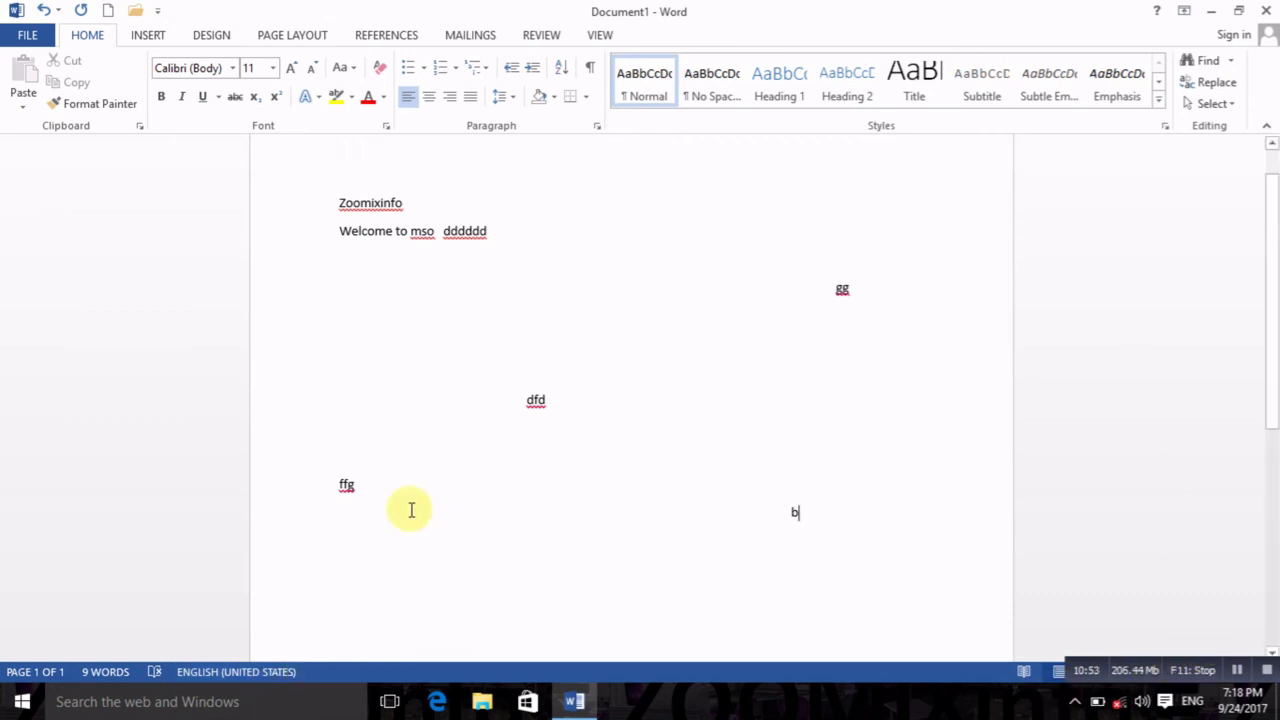
scroll(377, 431, up, 1)
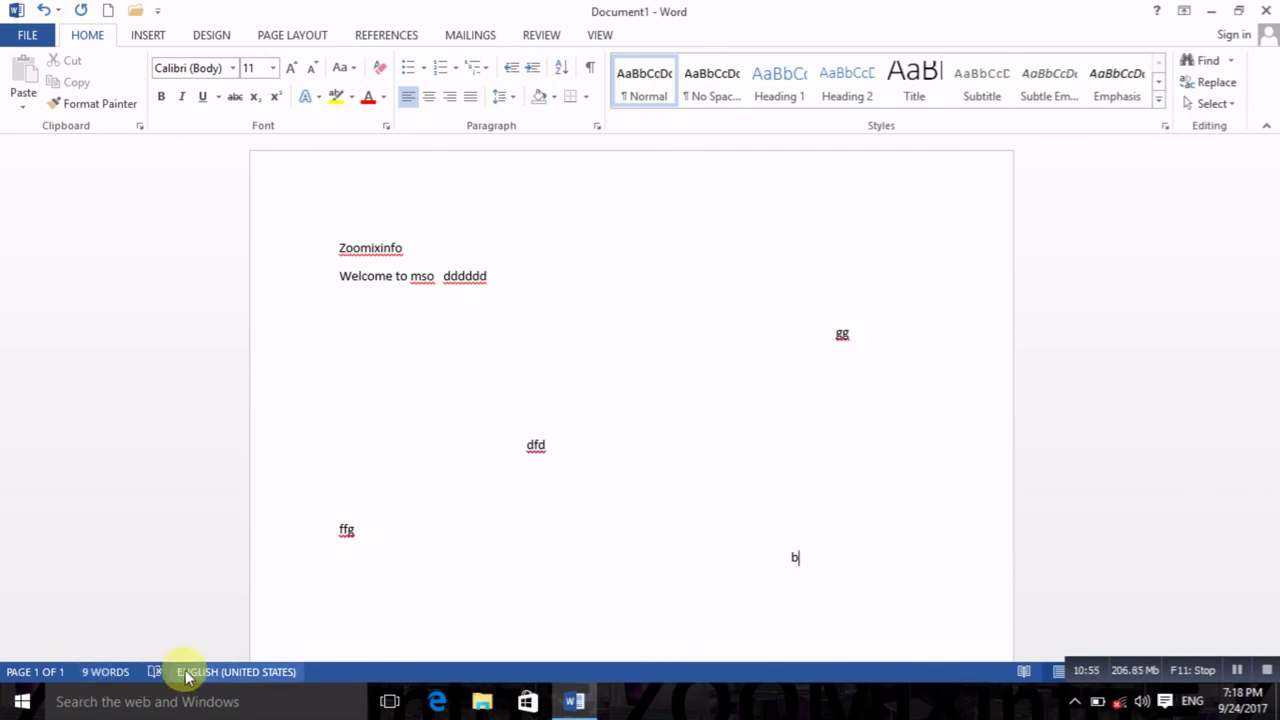
right_click(369, 677)
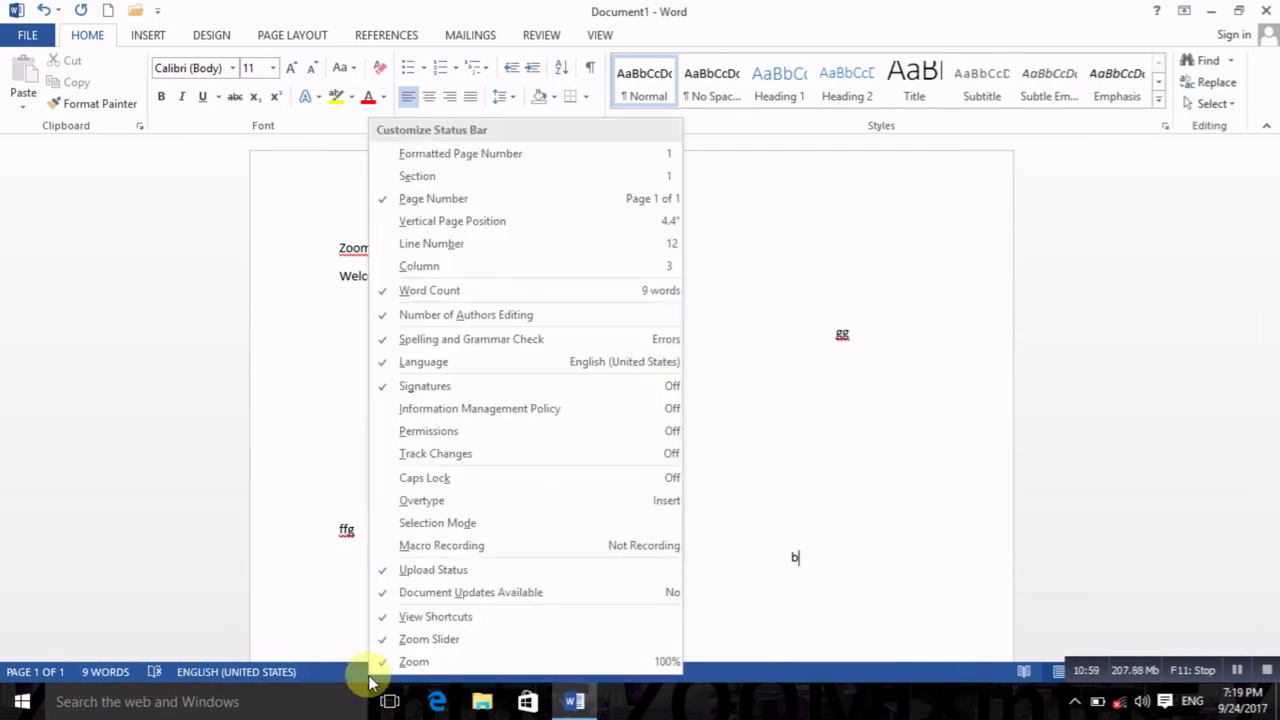
click(352, 679)
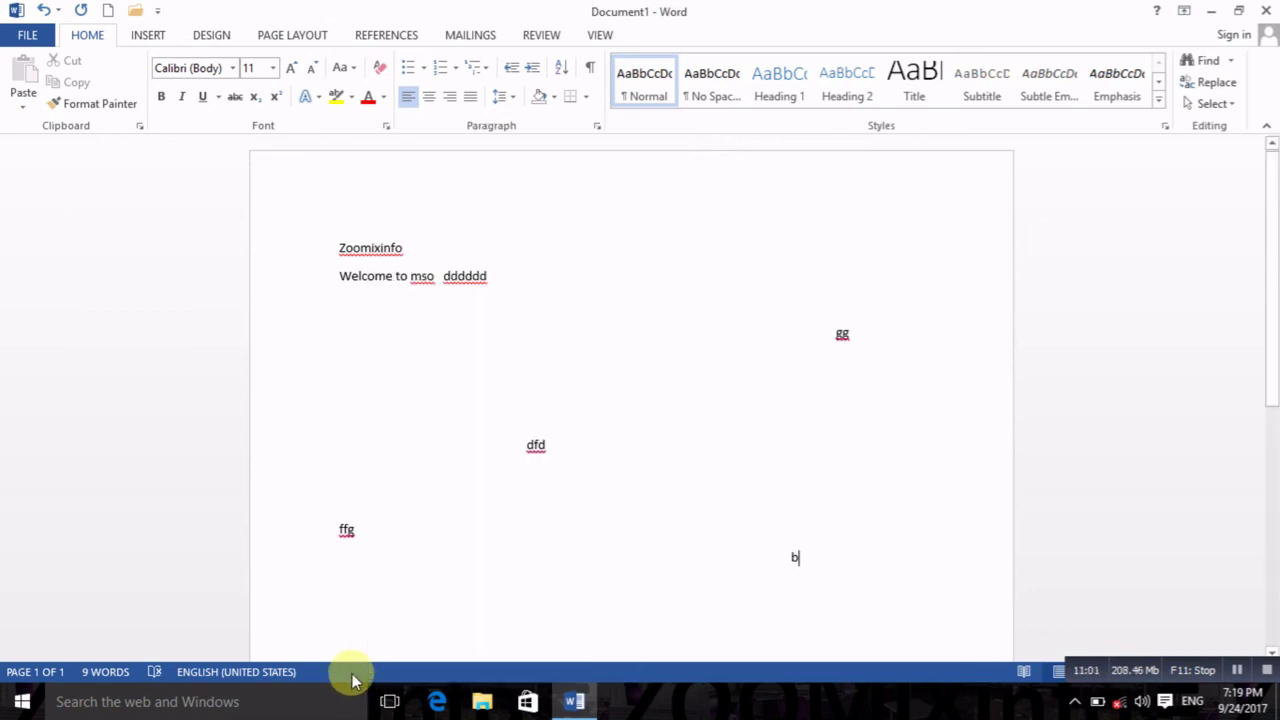
right_click(352, 679)
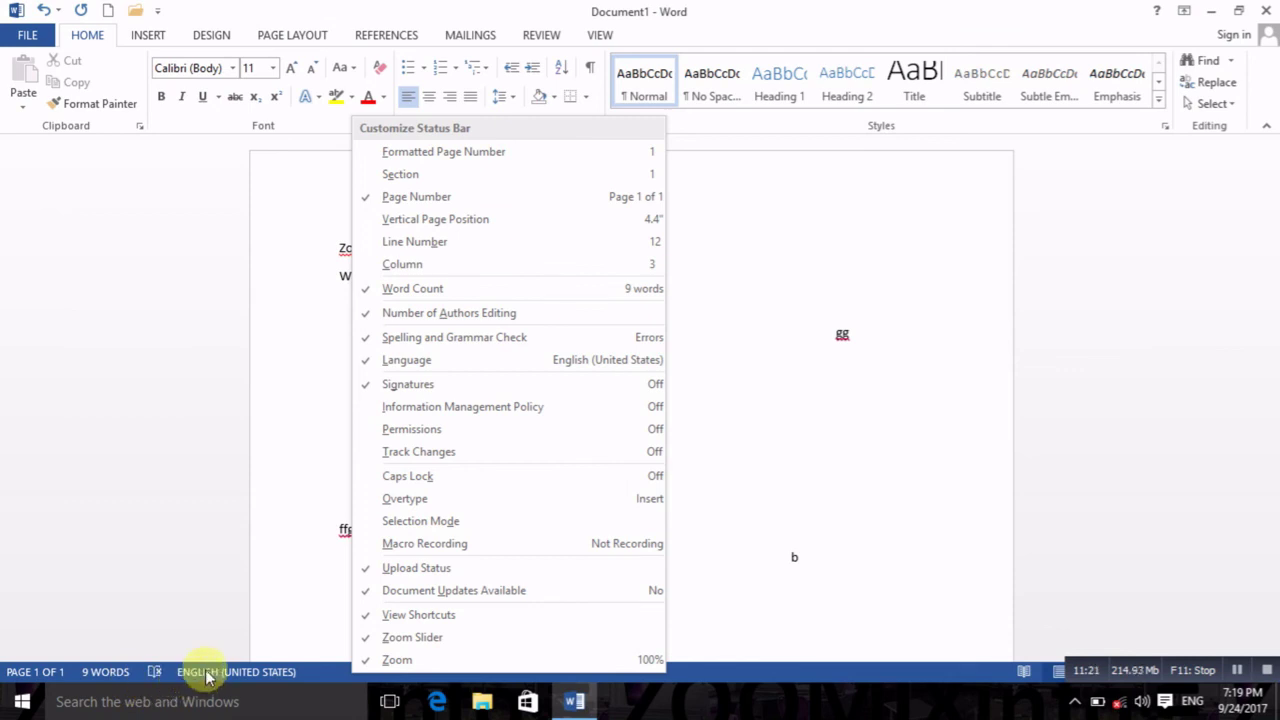
click(300, 343)
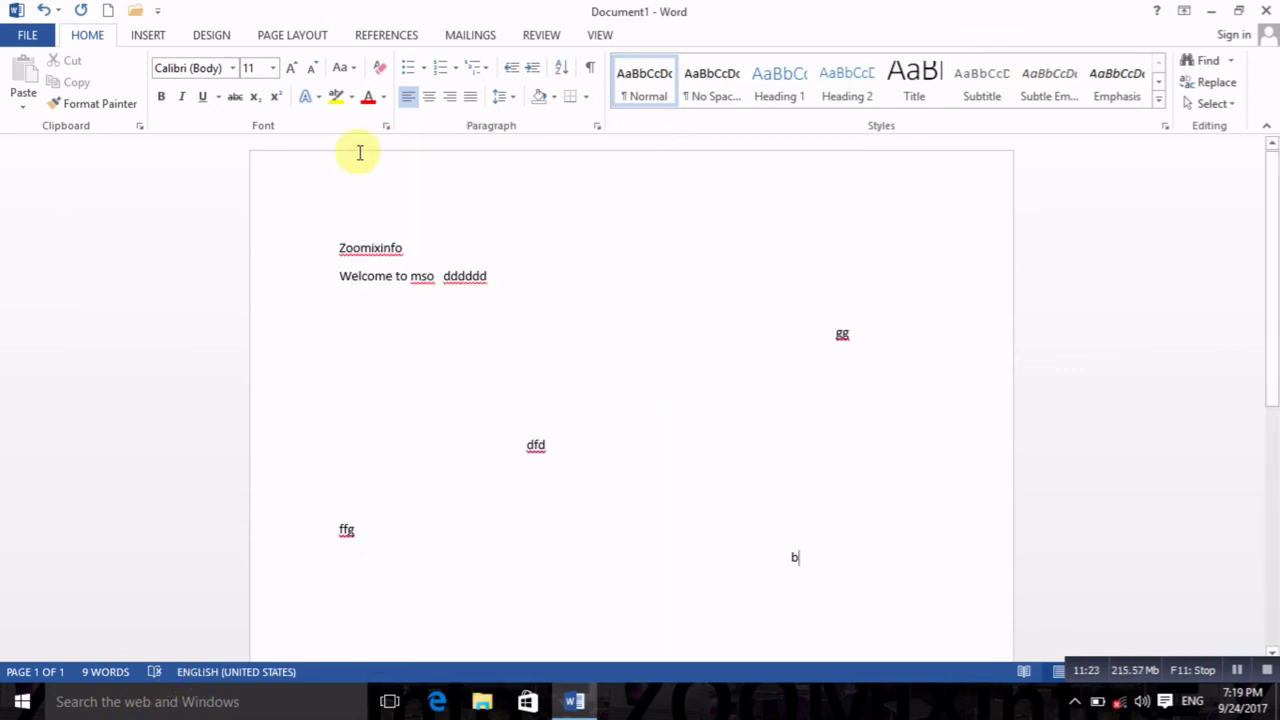
right_click(322, 670)
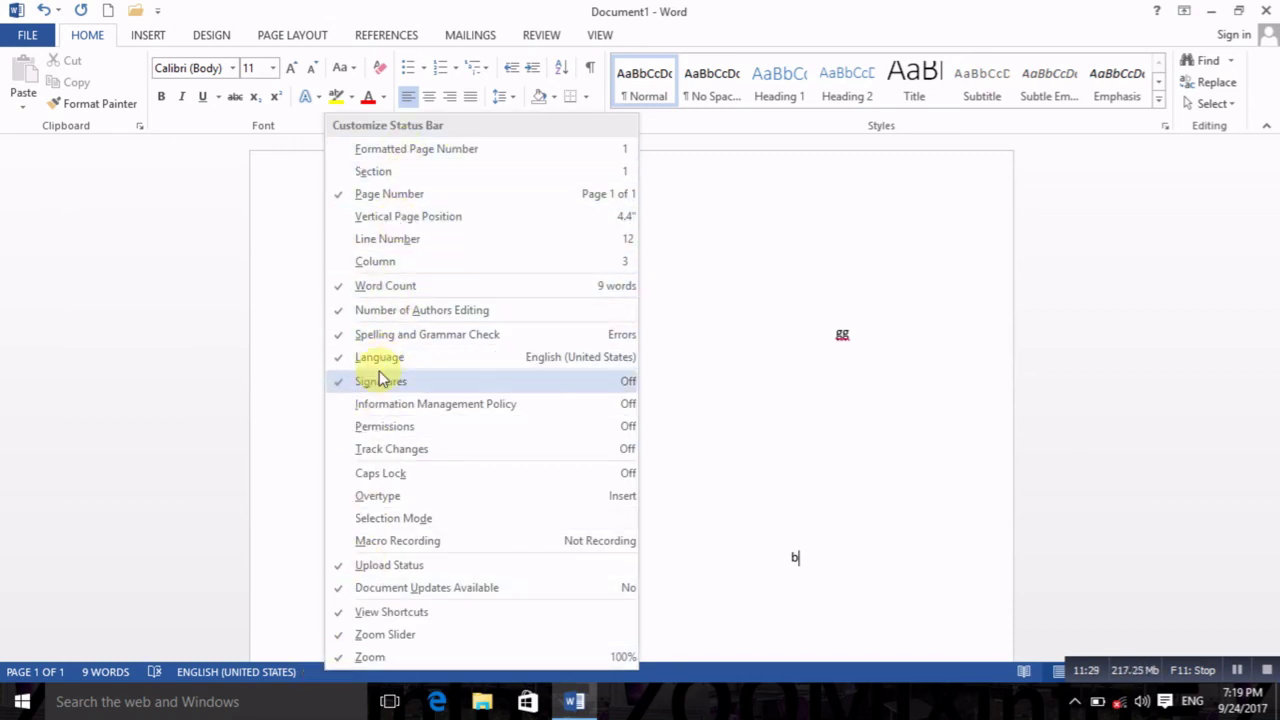
click(894, 294)
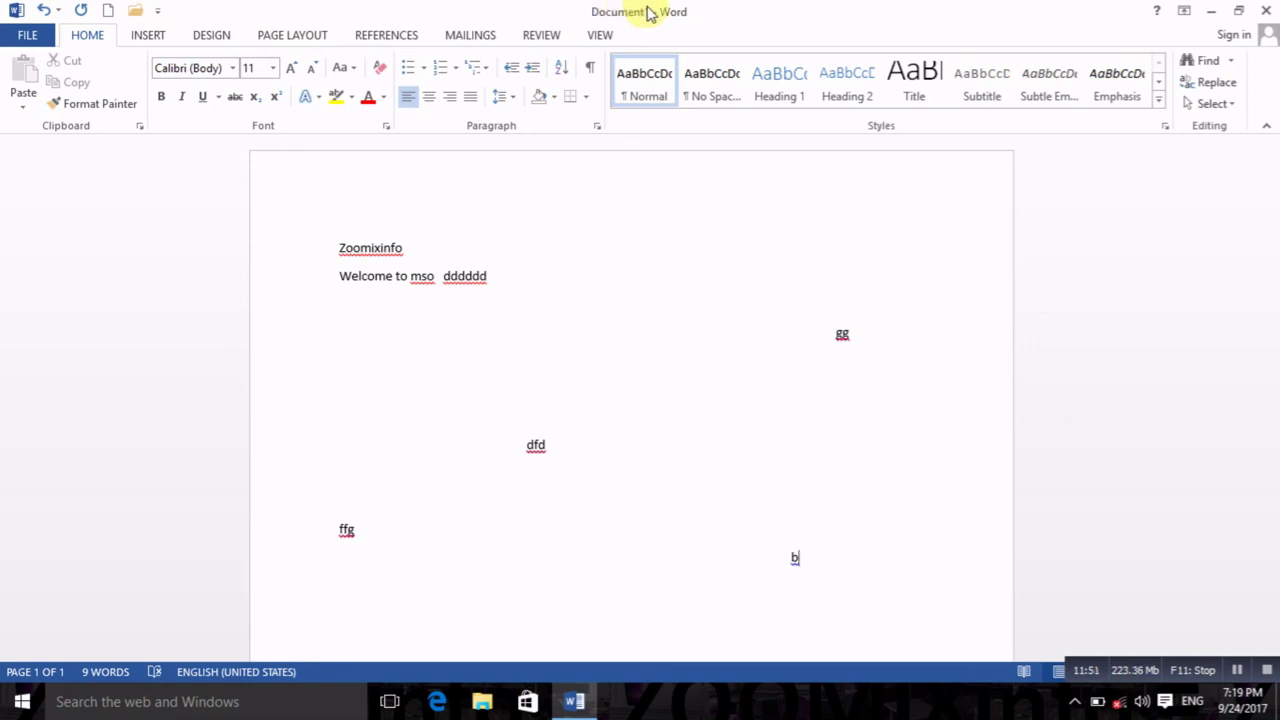
click(1184, 13)
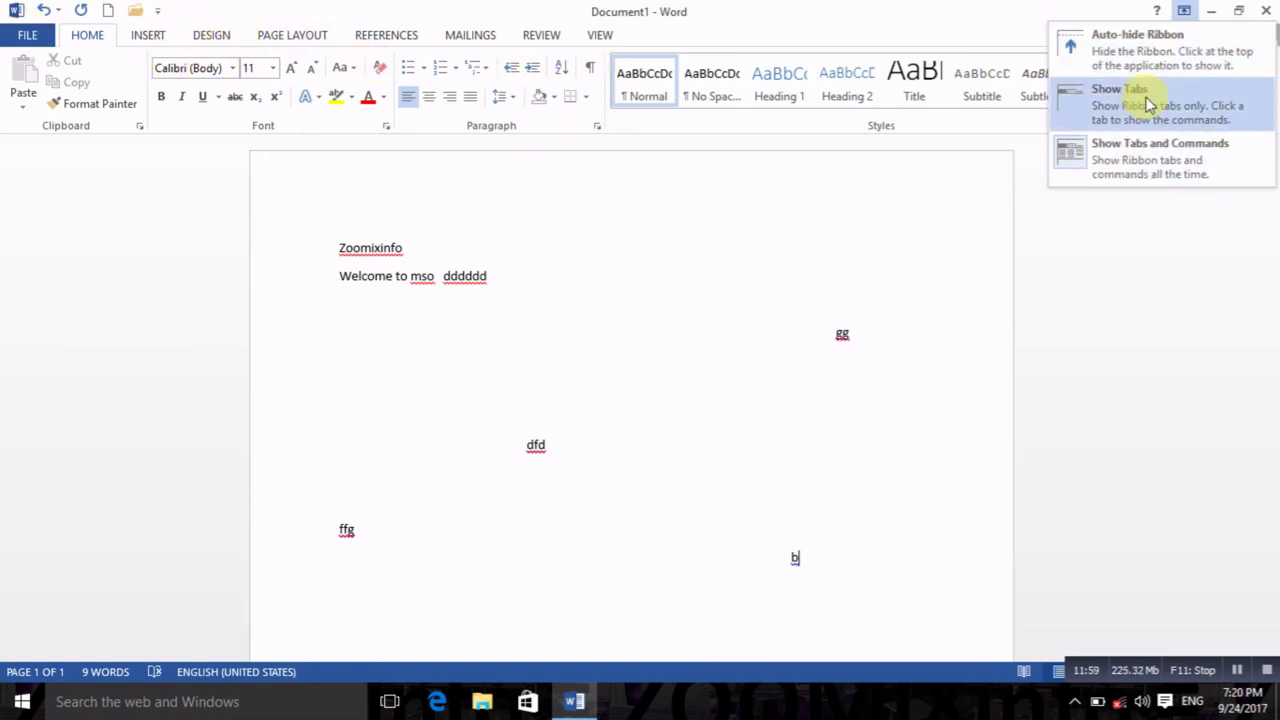
click(910, 195)
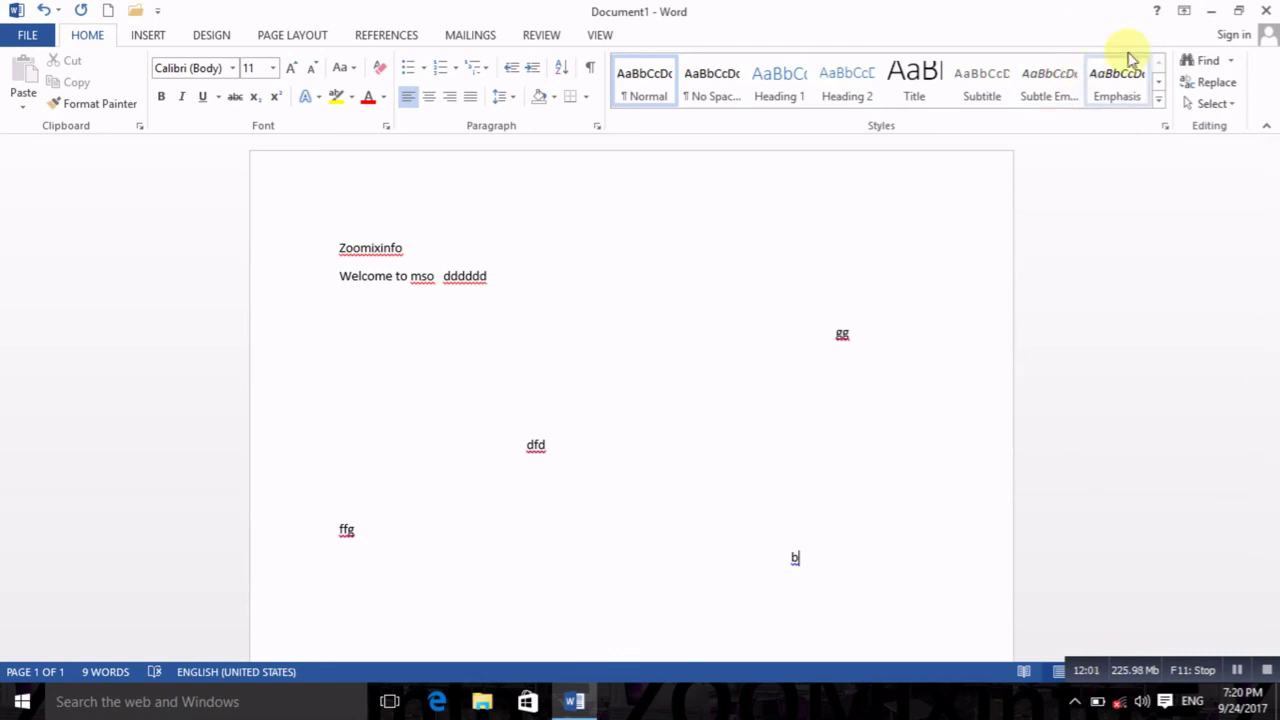
click(1238, 11)
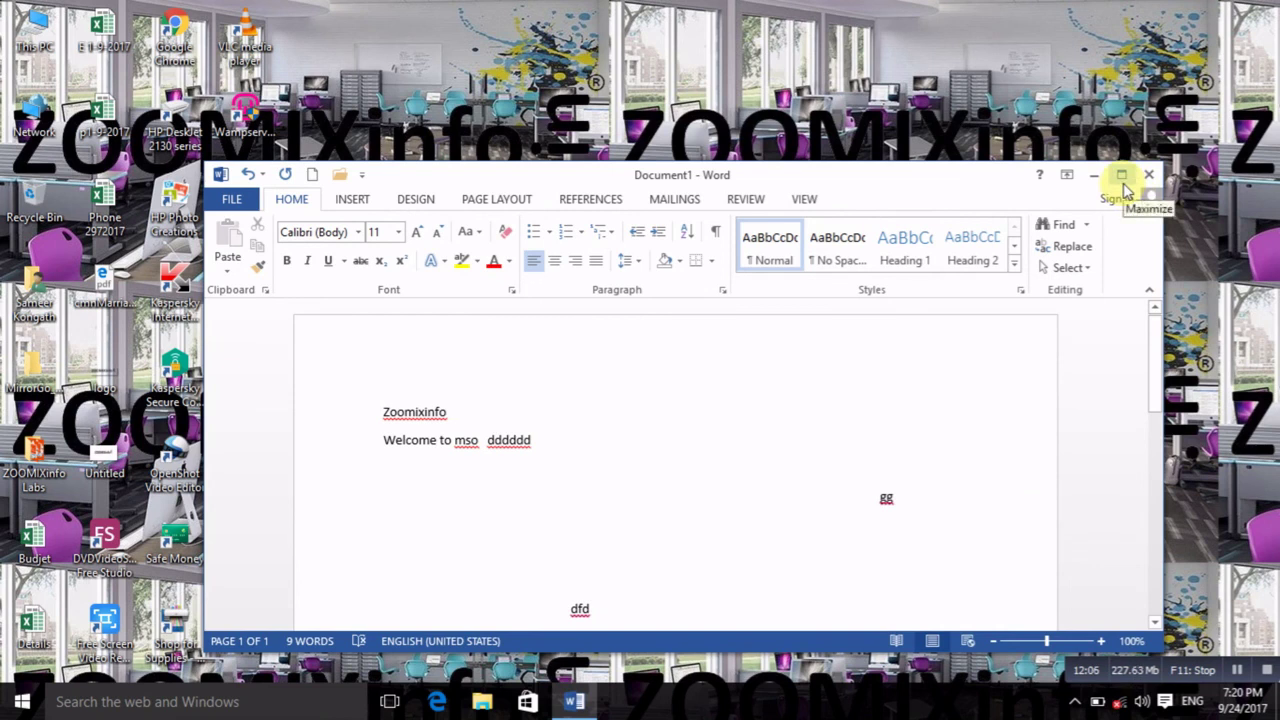
click(1122, 180)
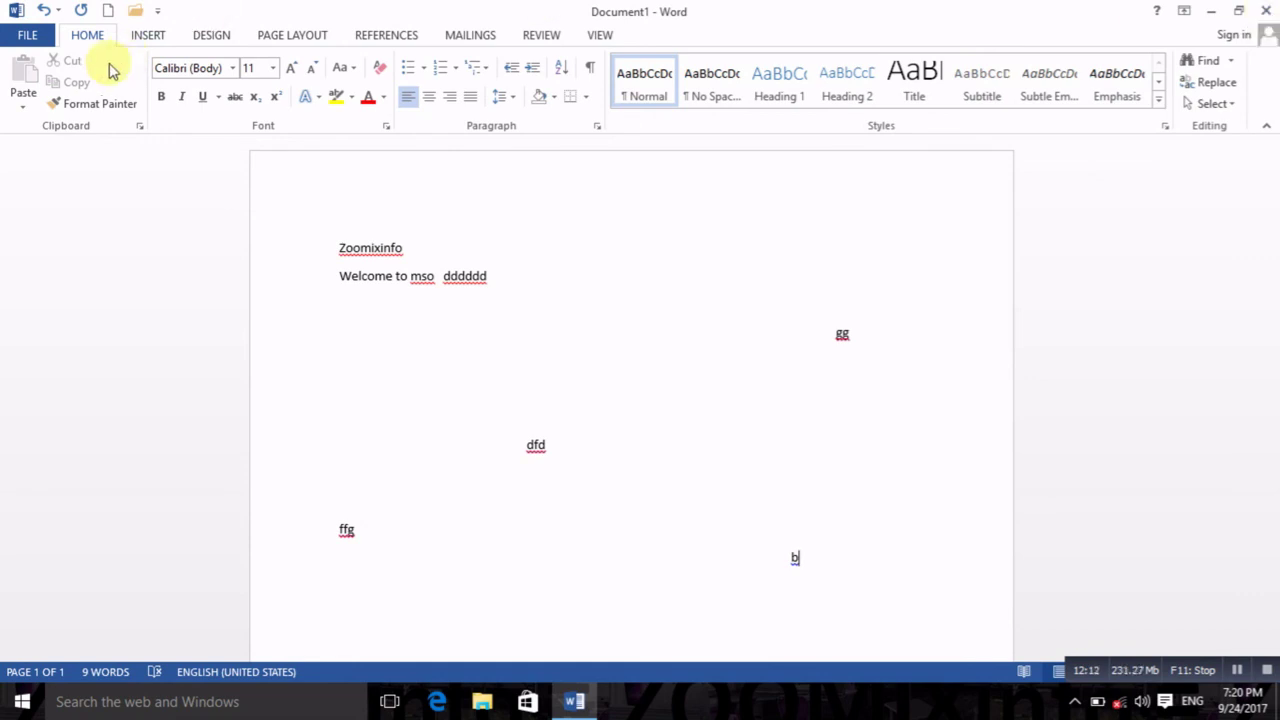
click(27, 35)
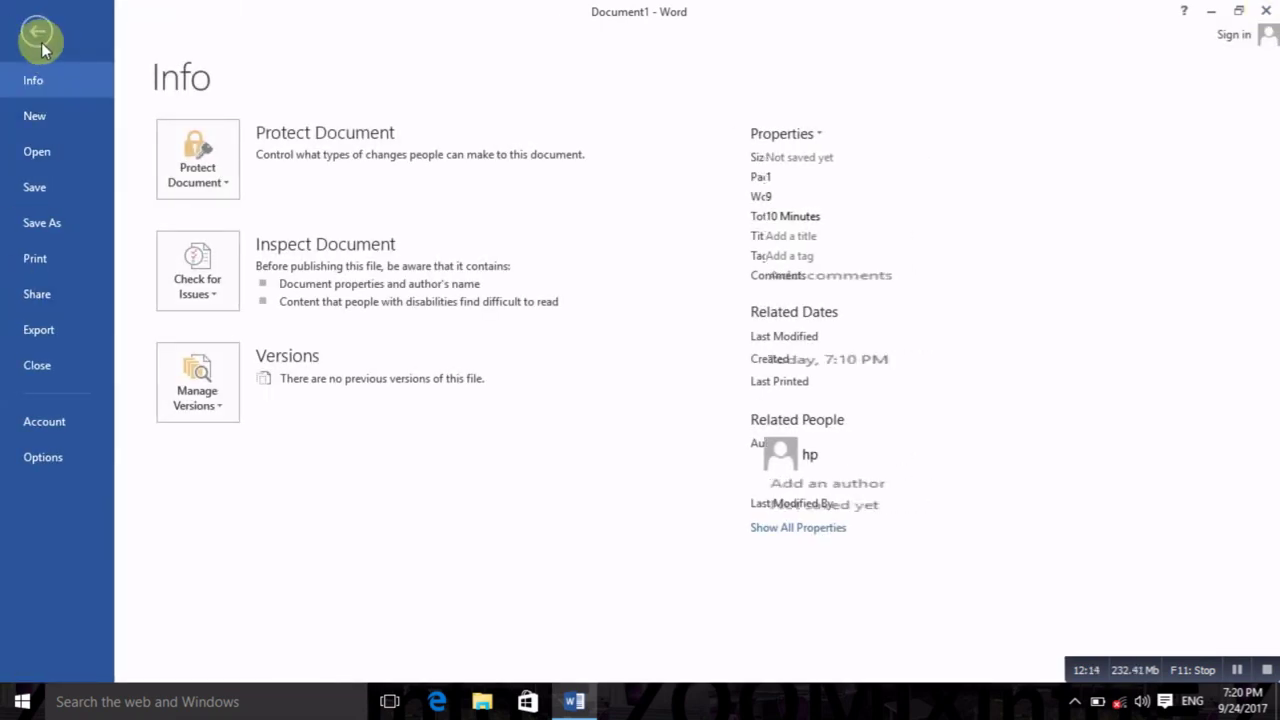
click(38, 32)
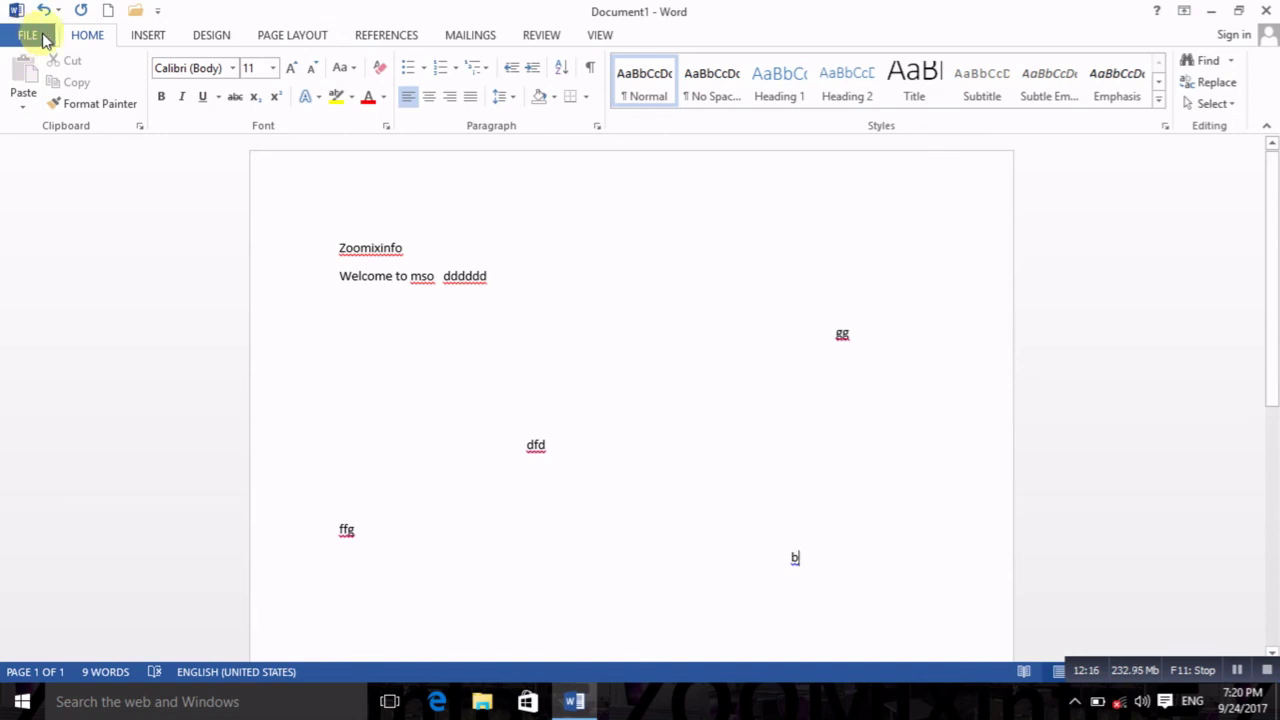
click(33, 42)
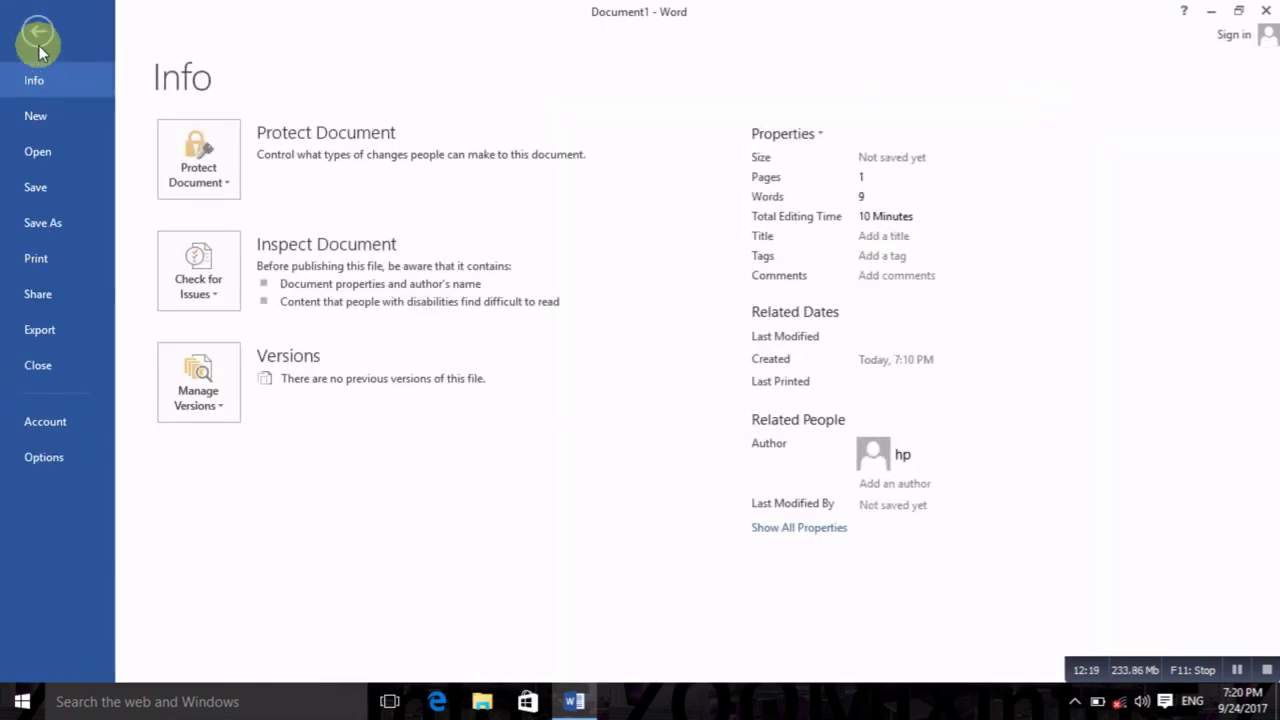
click(34, 36)
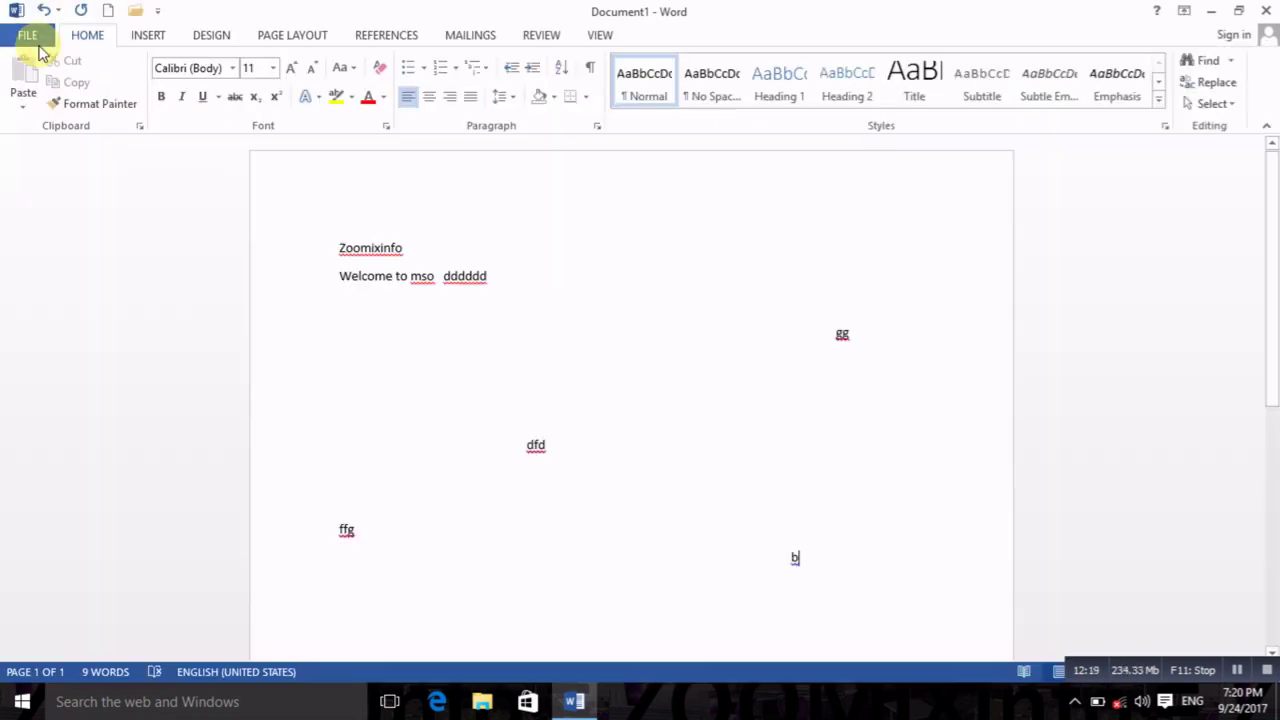
click(147, 36)
click(223, 44)
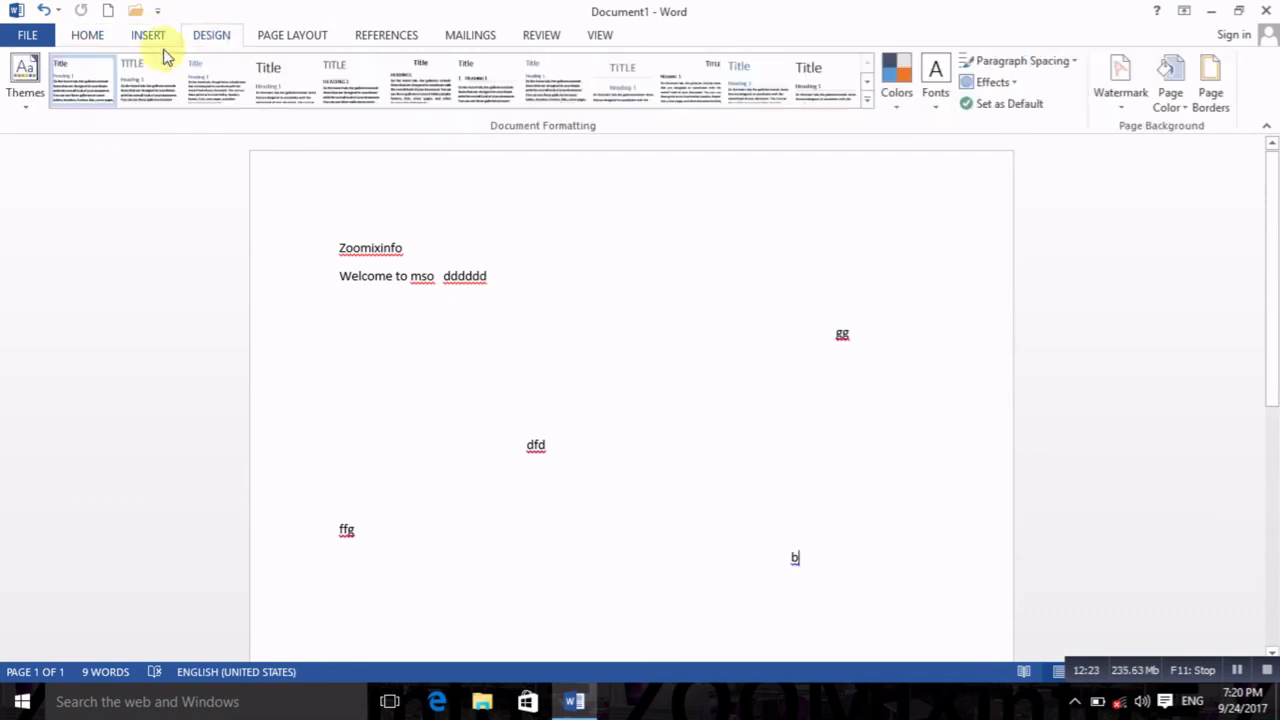
click(285, 44)
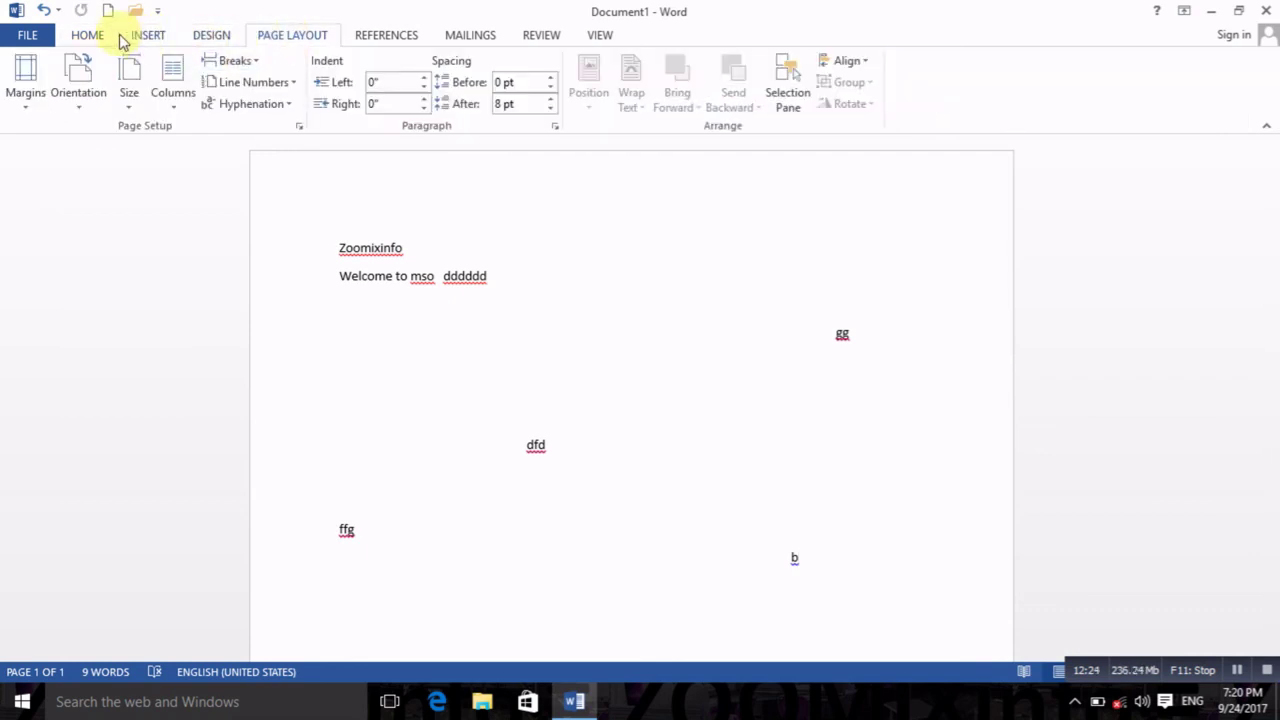
click(82, 40)
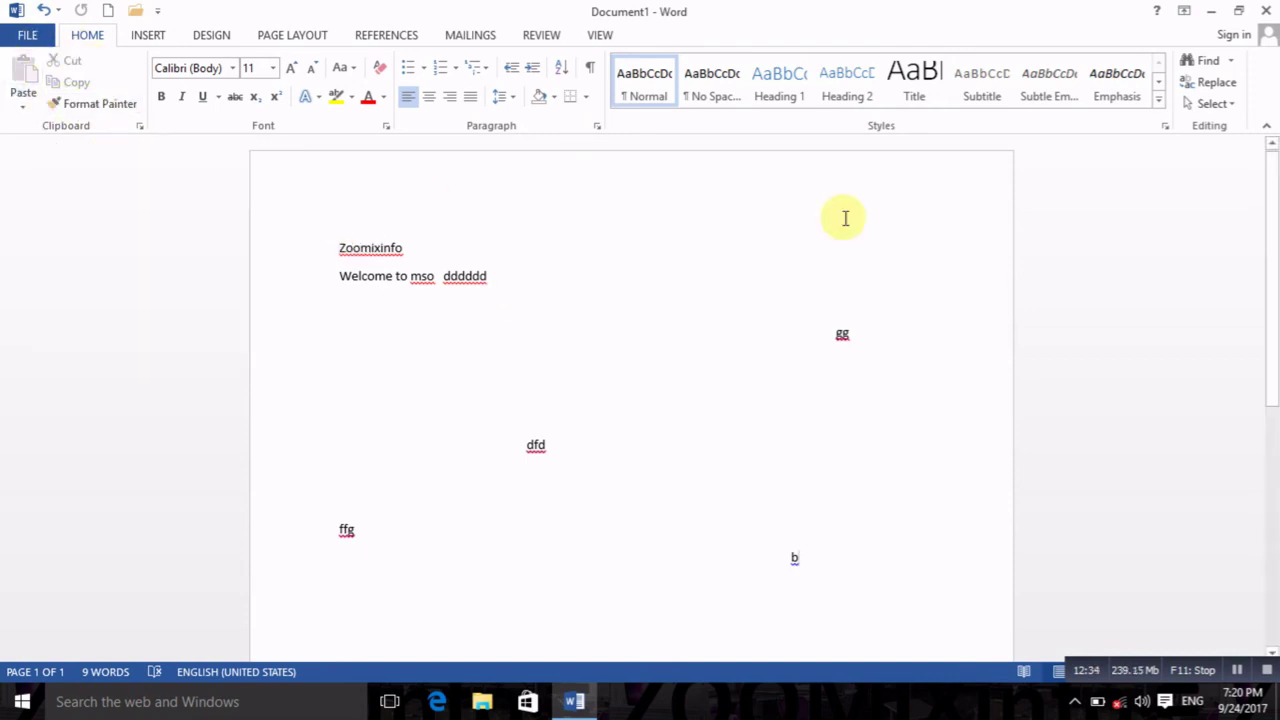
scroll(480, 485, down, 1)
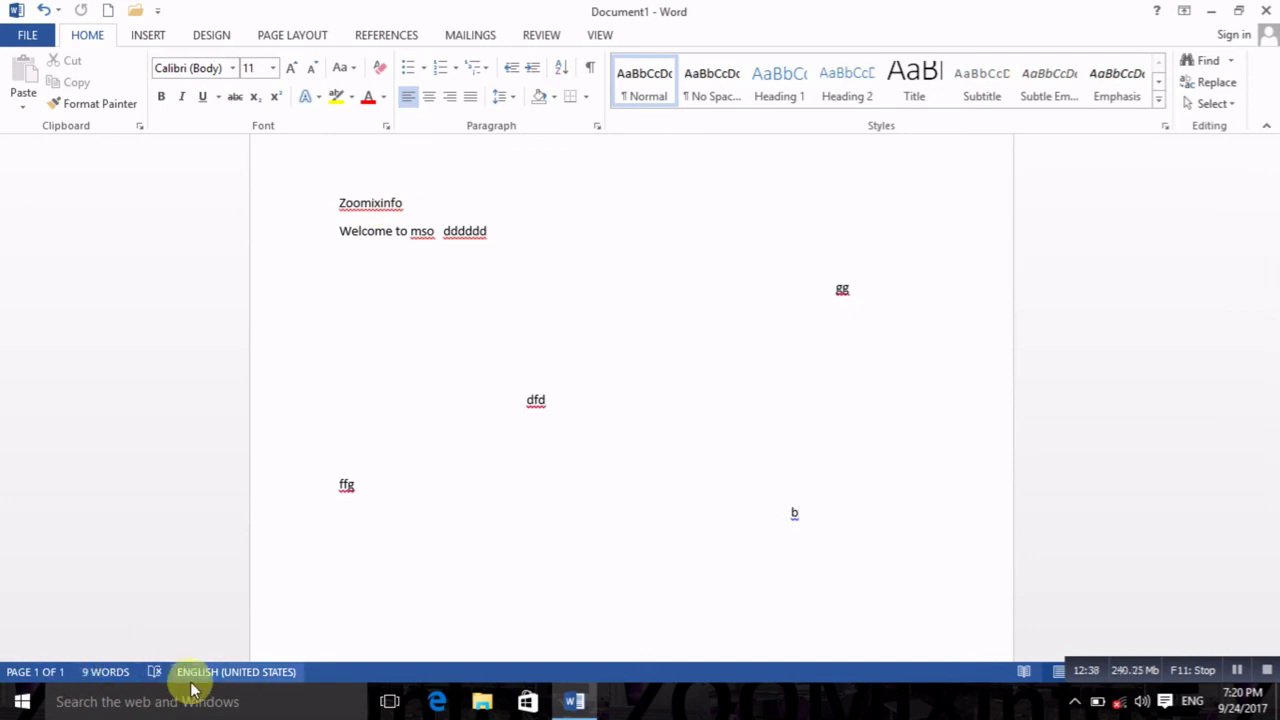
scroll(621, 409, up, 1)
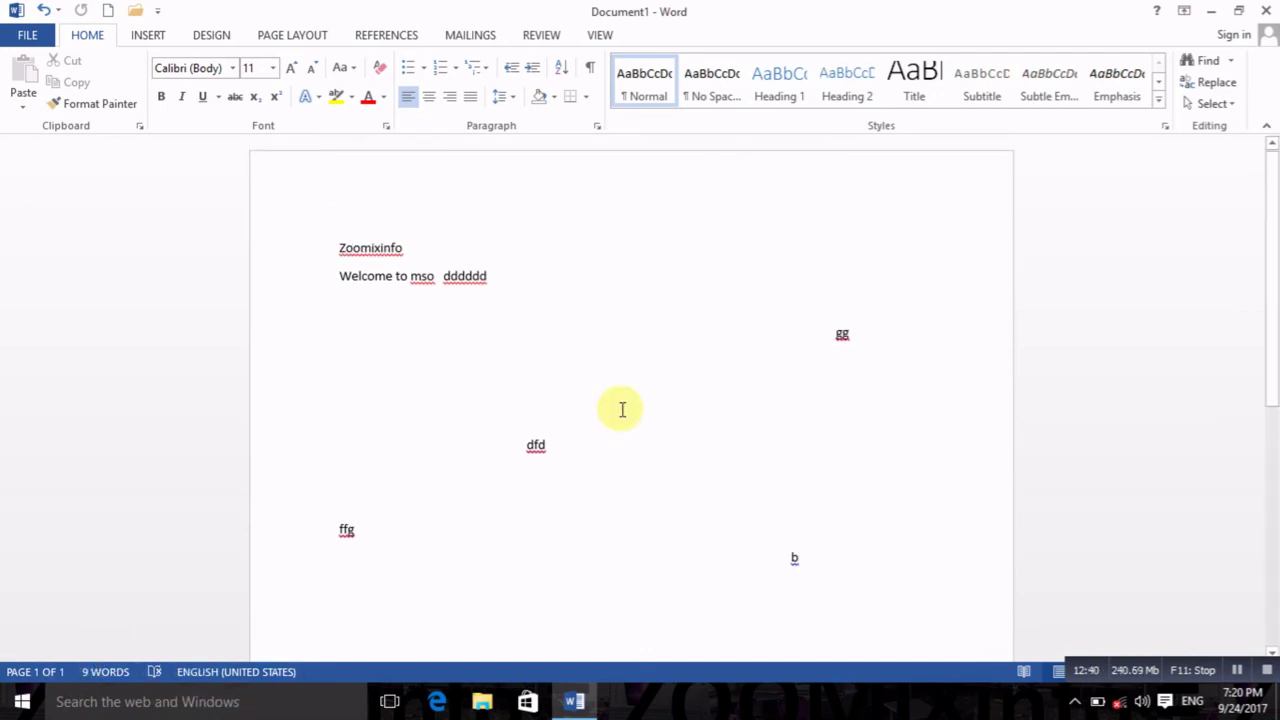